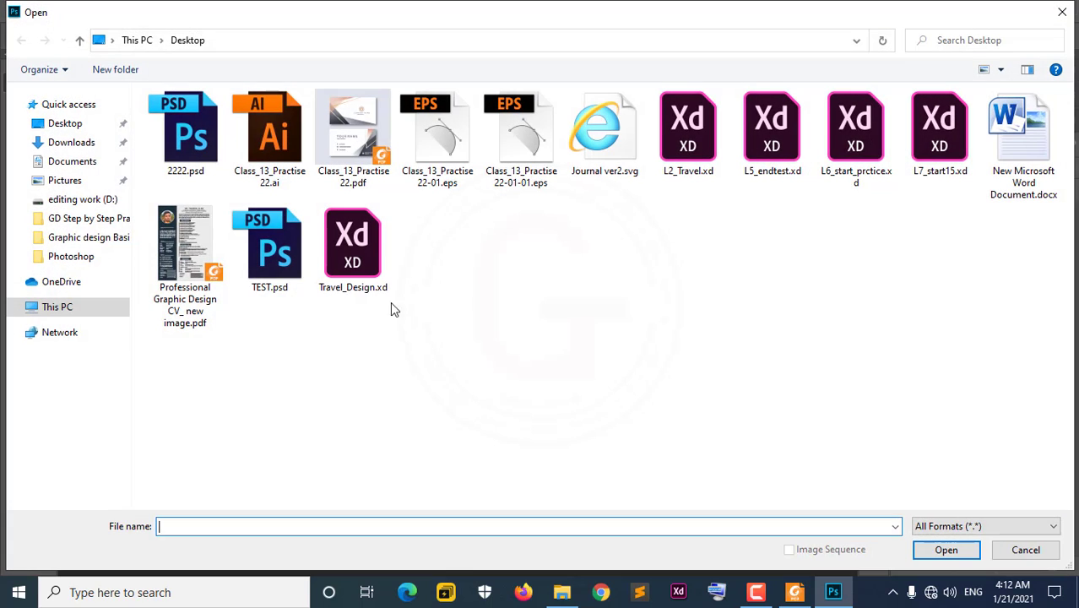
# Step: Open Class_17_Practise.psd from the Photoshop folder inside GD Step by Step Practice
pyautogui.click(94, 237)
pyautogui.click(98, 219)
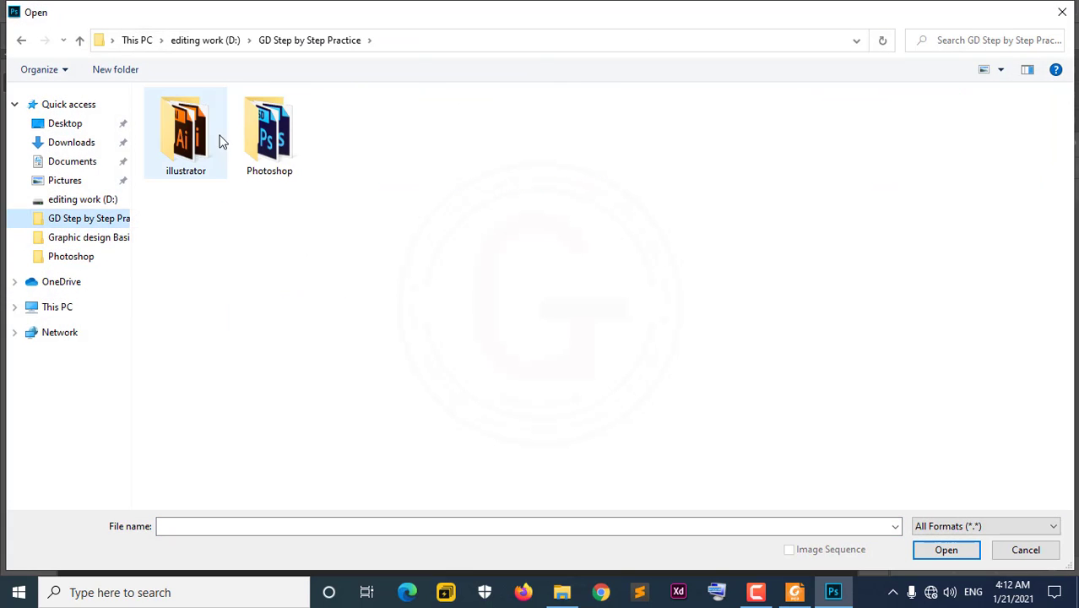
pyautogui.doubleClick(248, 144)
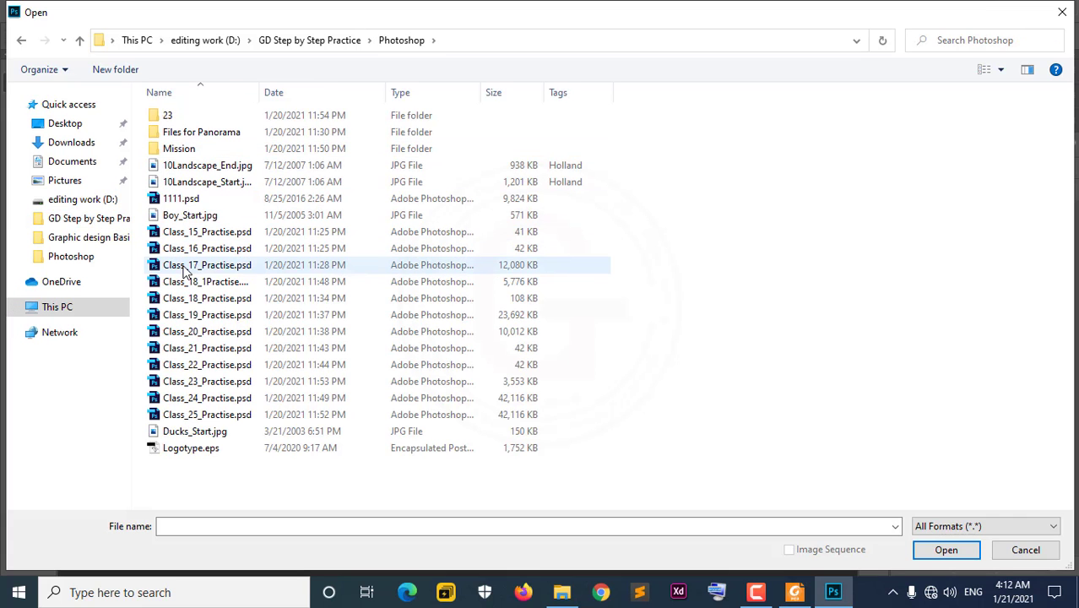
pyautogui.doubleClick(188, 267)
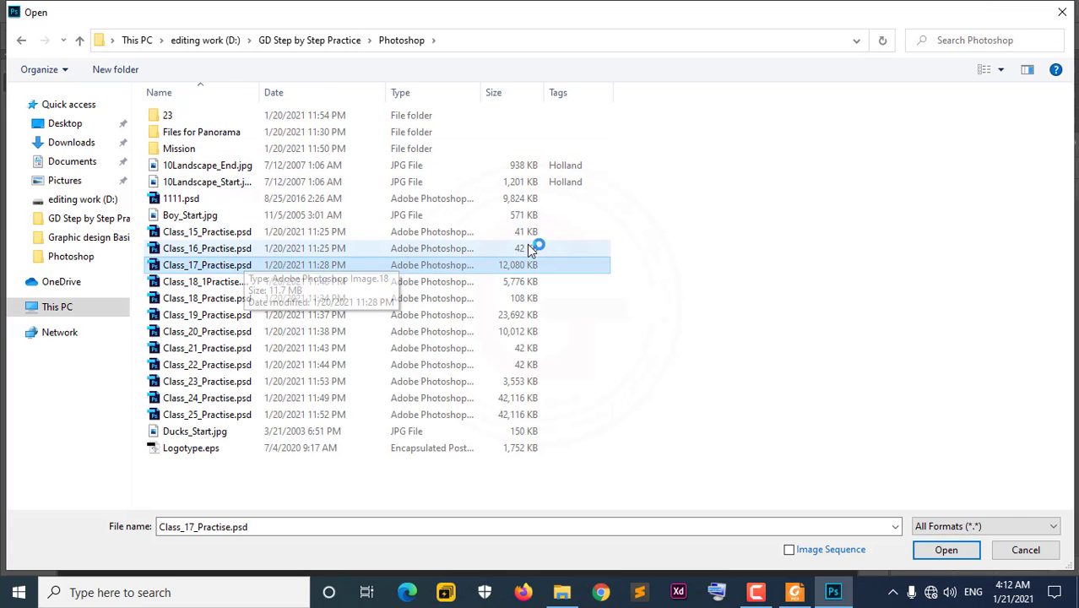
pyautogui.click(945, 550)
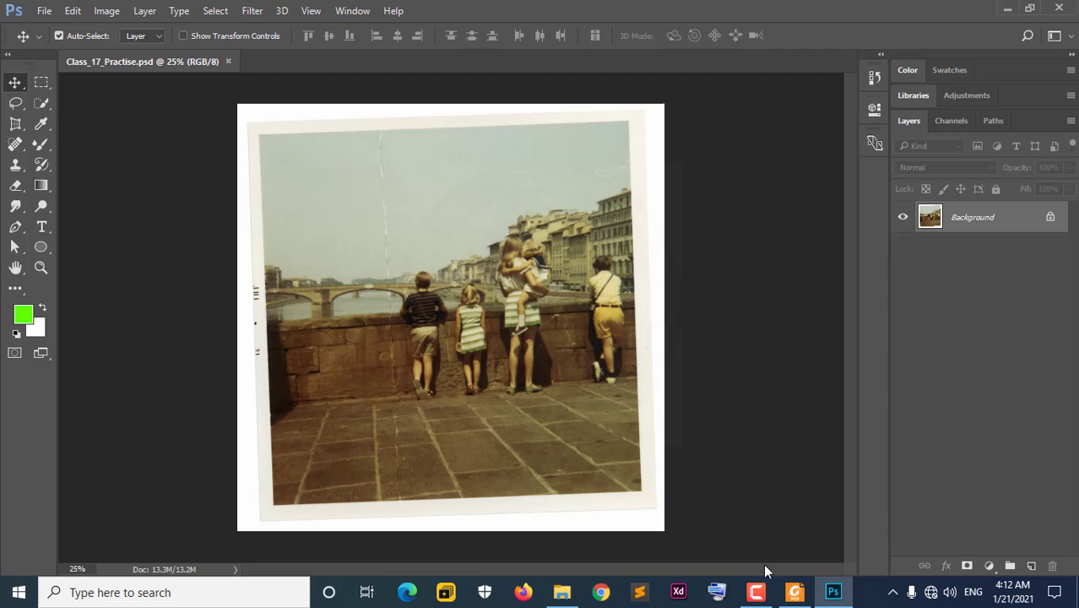
# Step: Switch to the course outline PDF in Foxit Reader, check the Class 17 topics, and return to Photoshop
pyautogui.click(794, 592)
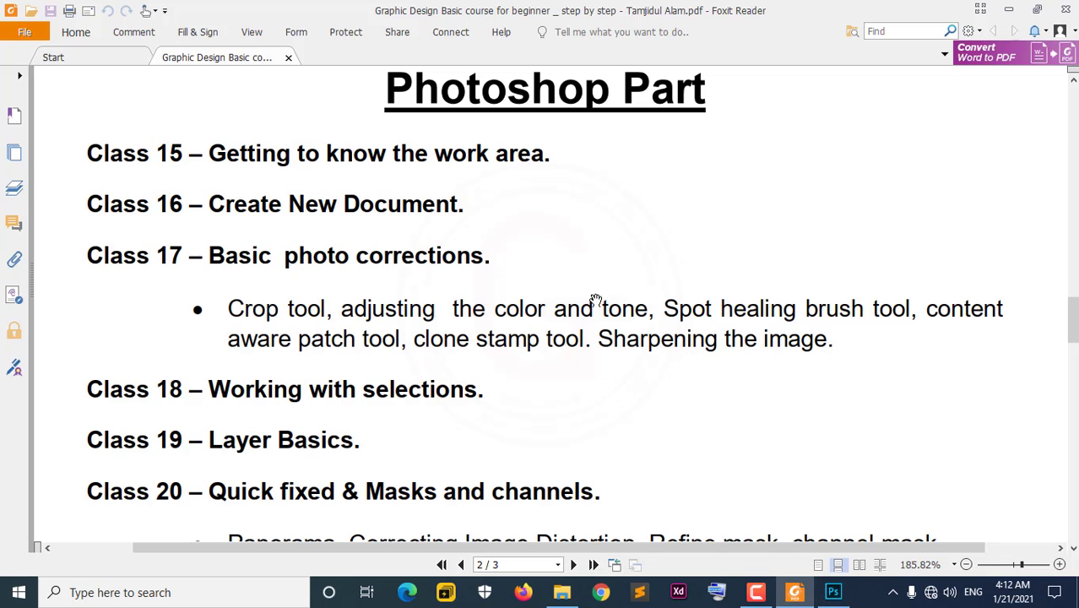
pyautogui.click(1008, 10)
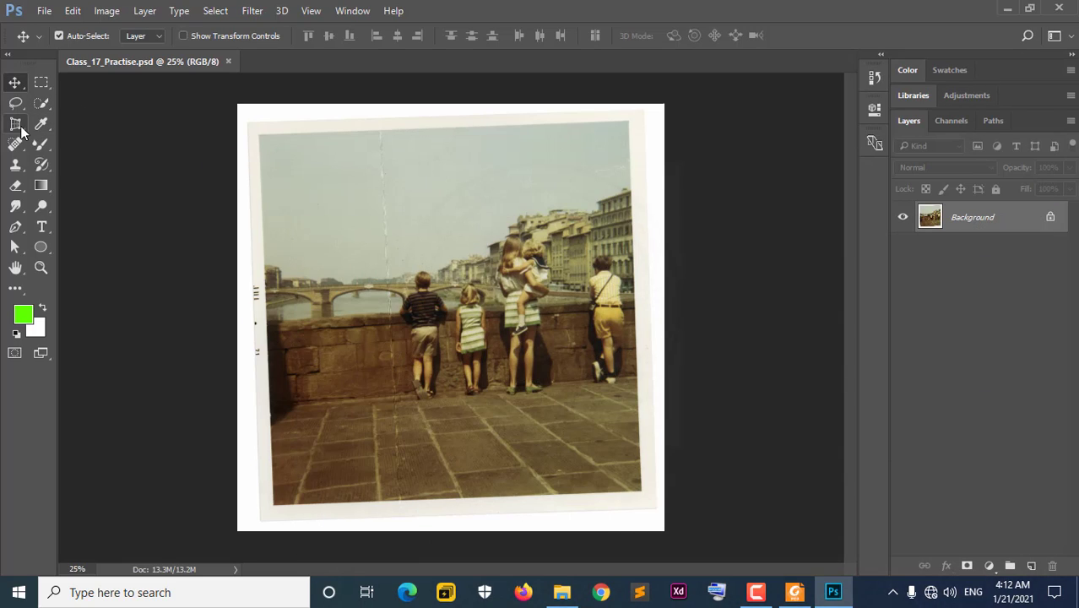
pyautogui.moveTo(15, 123); pyautogui.dragTo(49, 123)
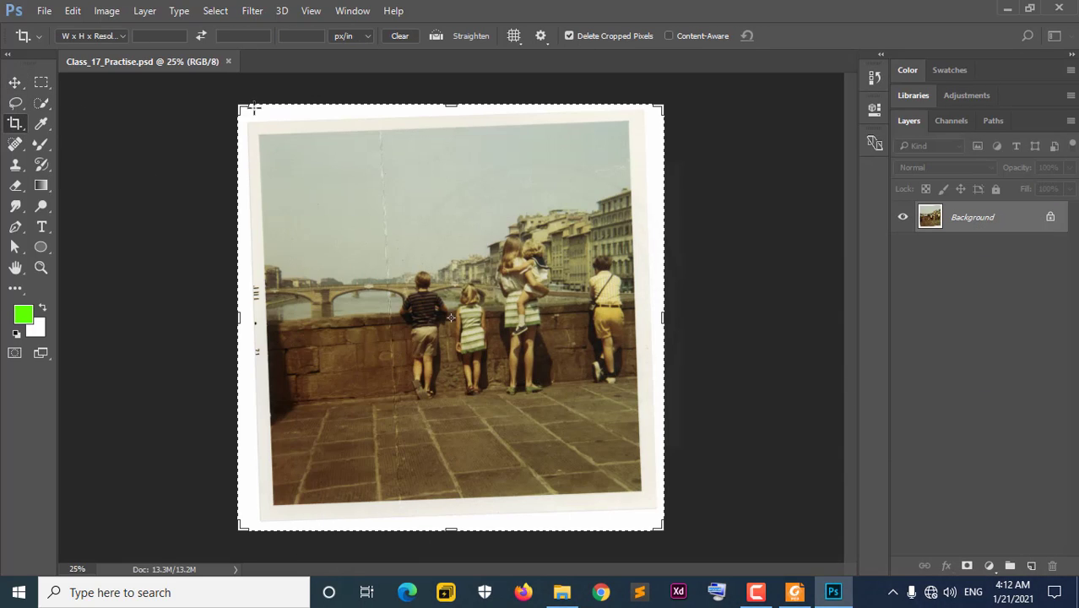
pyautogui.moveTo(244, 107); pyautogui.dragTo(250, 94)
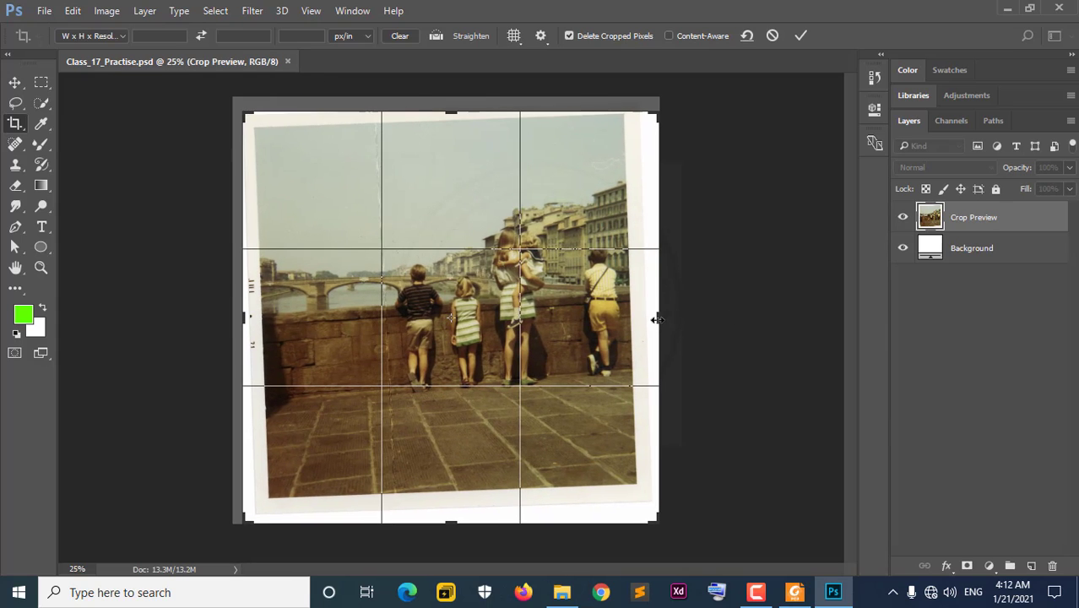
pyautogui.moveTo(657, 319); pyautogui.dragTo(650, 318)
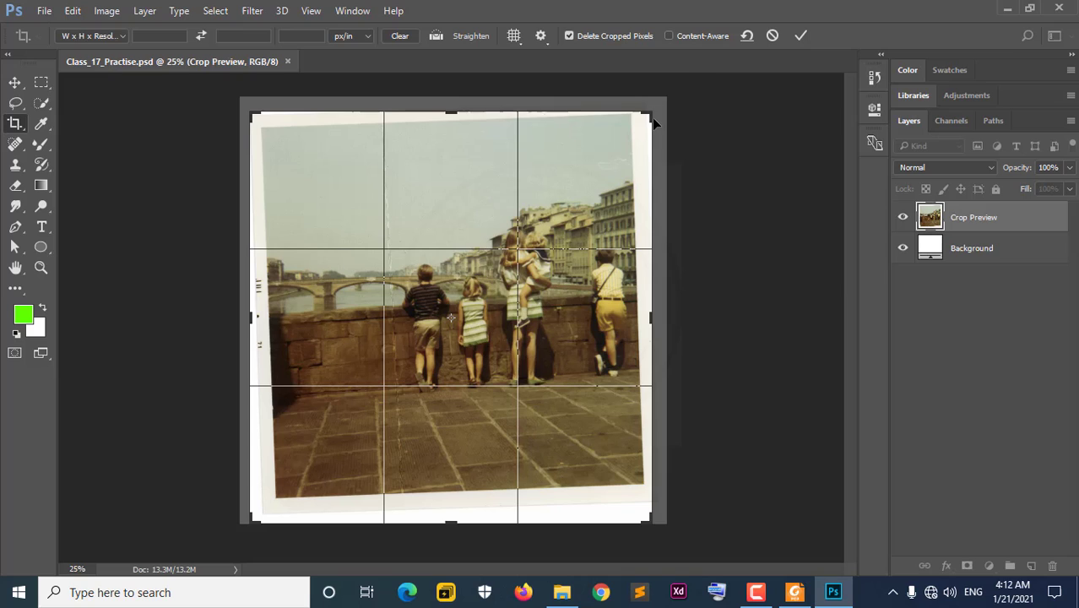
pyautogui.click(772, 35)
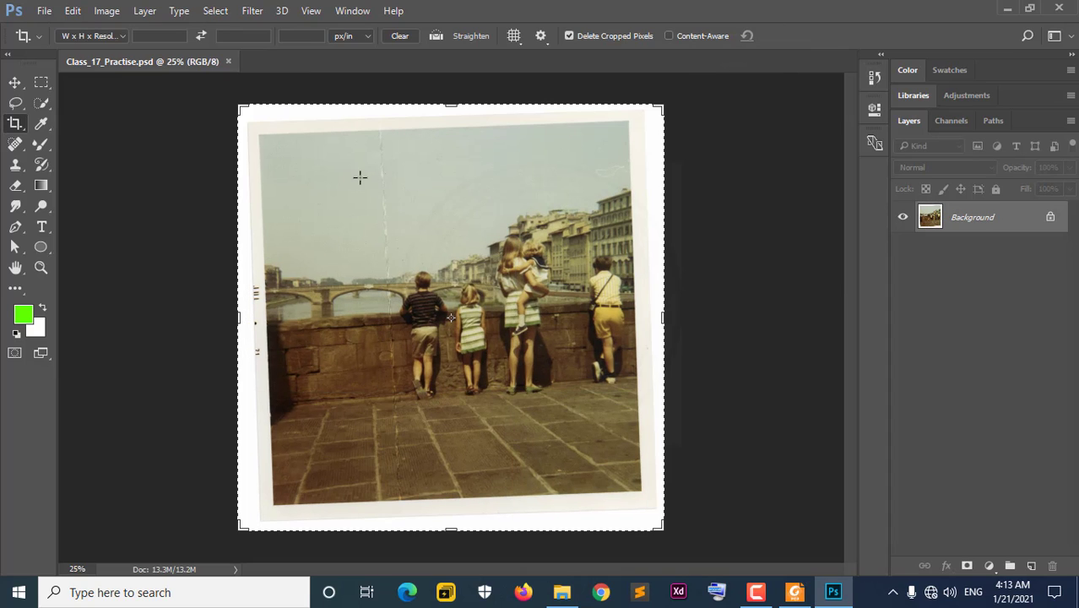
pyautogui.click(15, 82)
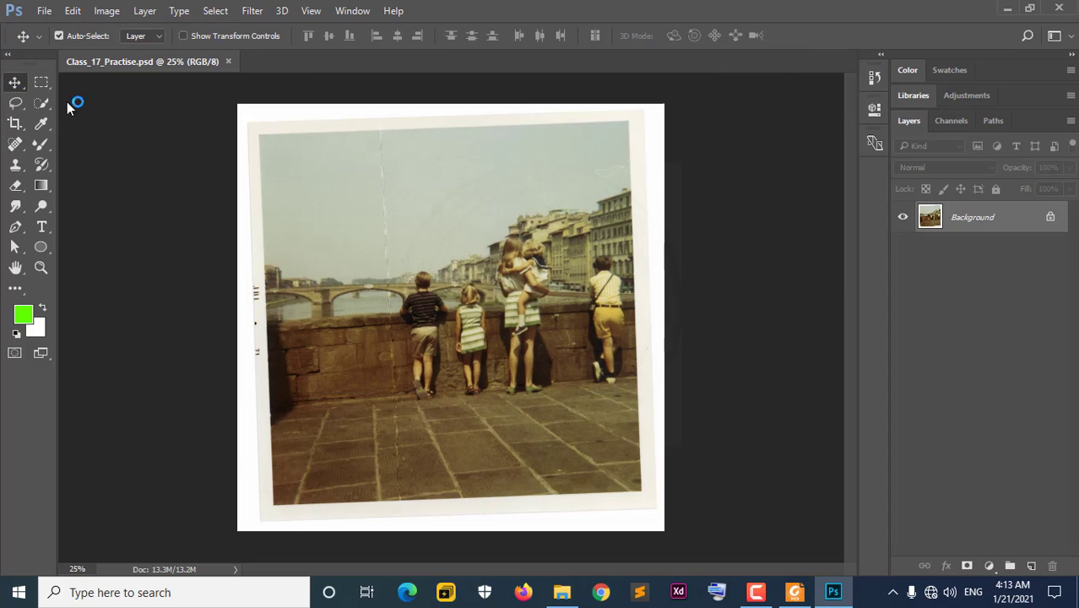
# Step: Crop the photo with the Crop tool, trimming part of the white margin on all four sides
pyautogui.click(17, 124)
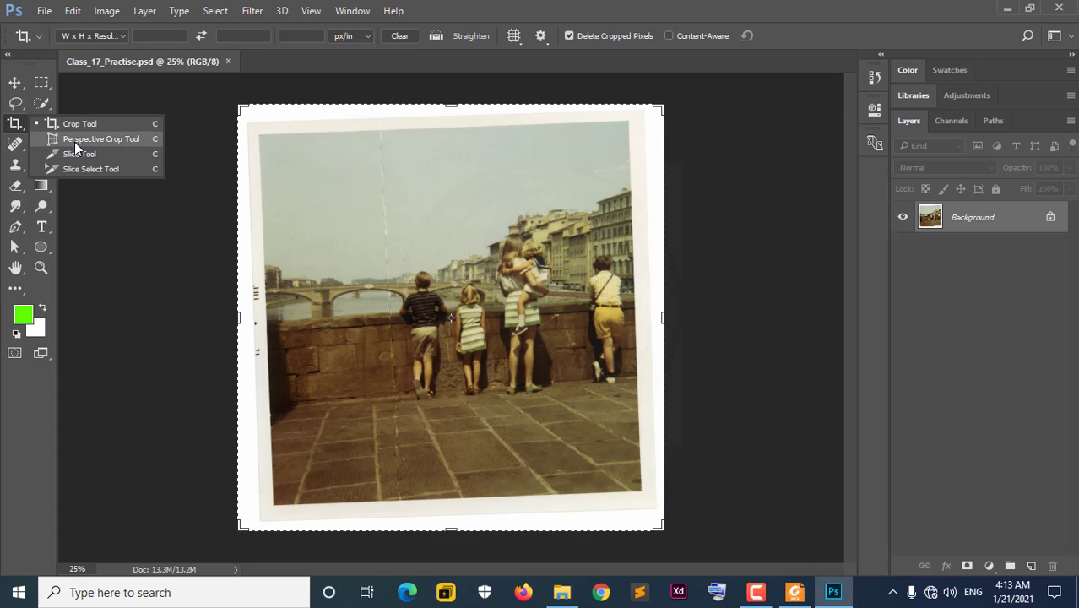
pyautogui.click(58, 124)
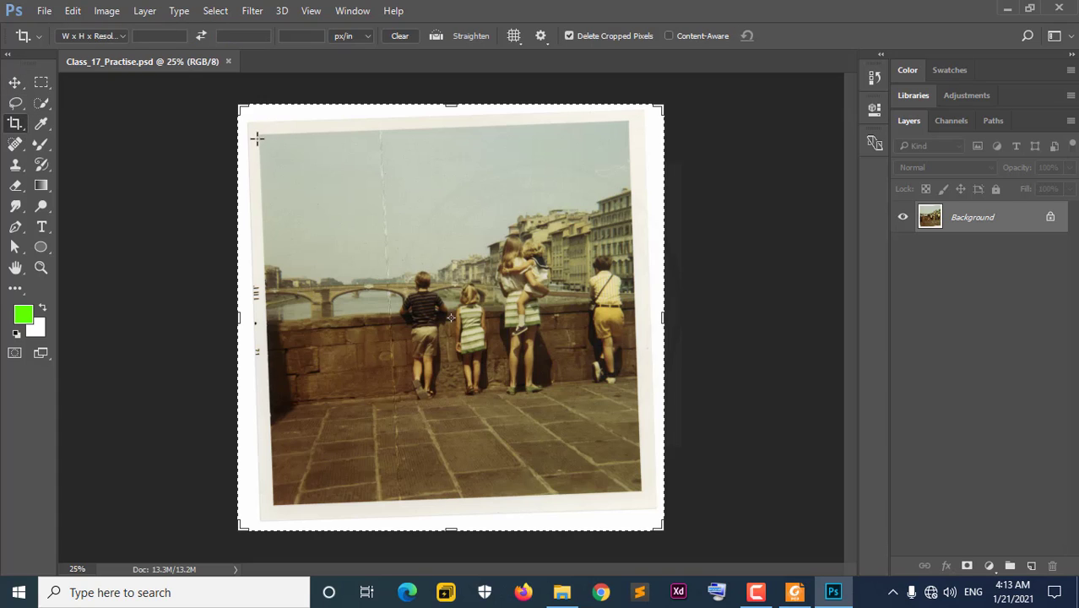
pyautogui.moveTo(239, 109); pyautogui.dragTo(254, 116)
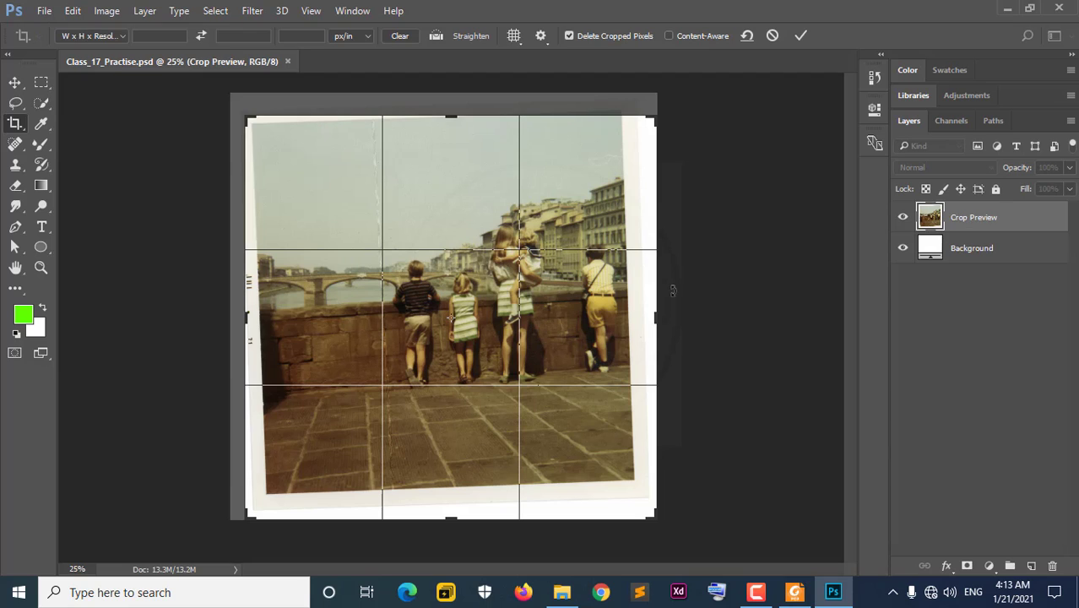
pyautogui.moveTo(660, 315); pyautogui.dragTo(642, 314)
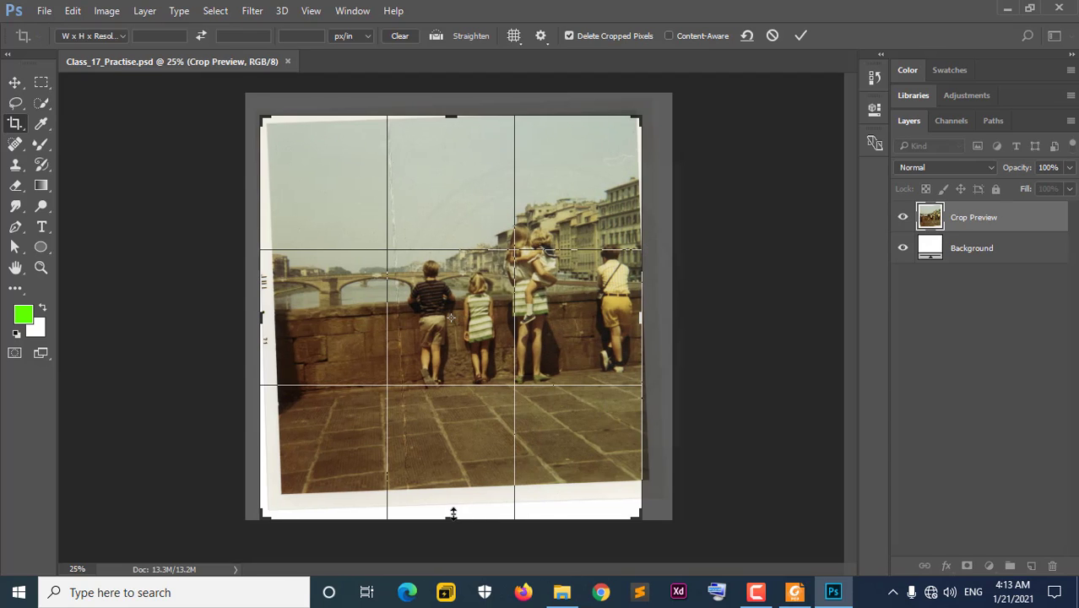
pyautogui.moveTo(453, 511); pyautogui.dragTo(440, 498)
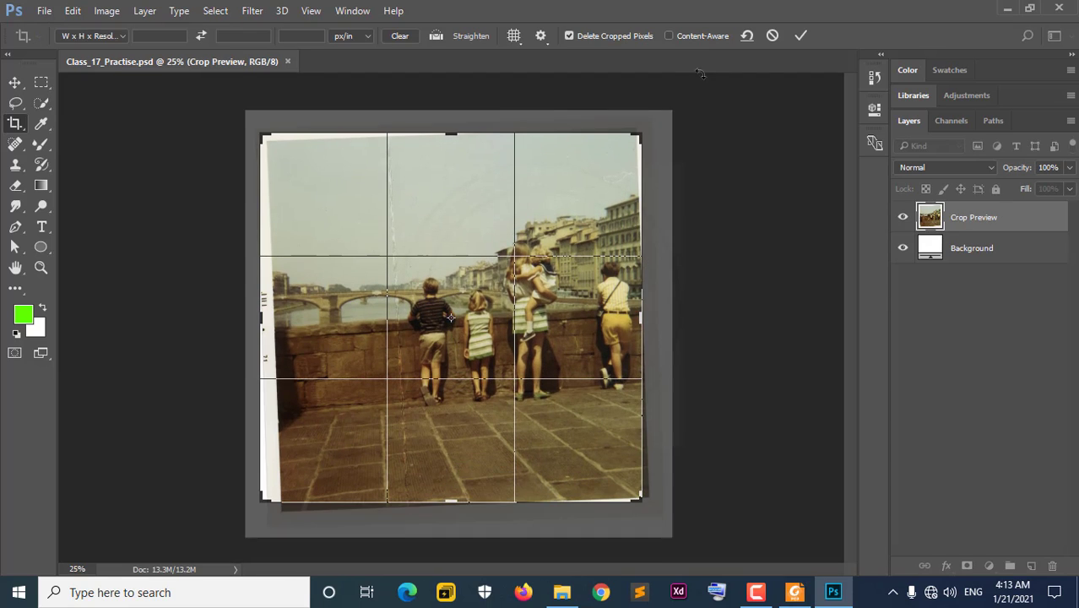
pyautogui.click(799, 36)
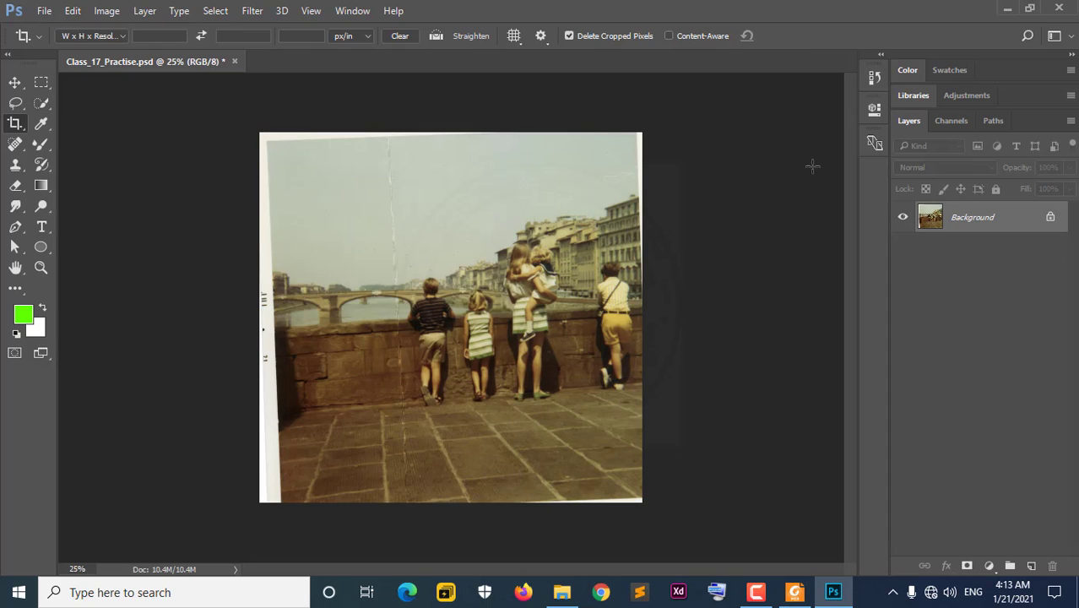
# Step: Revert the document to its originally opened snapshot in the history, undoing the crop
pyautogui.click(872, 79)
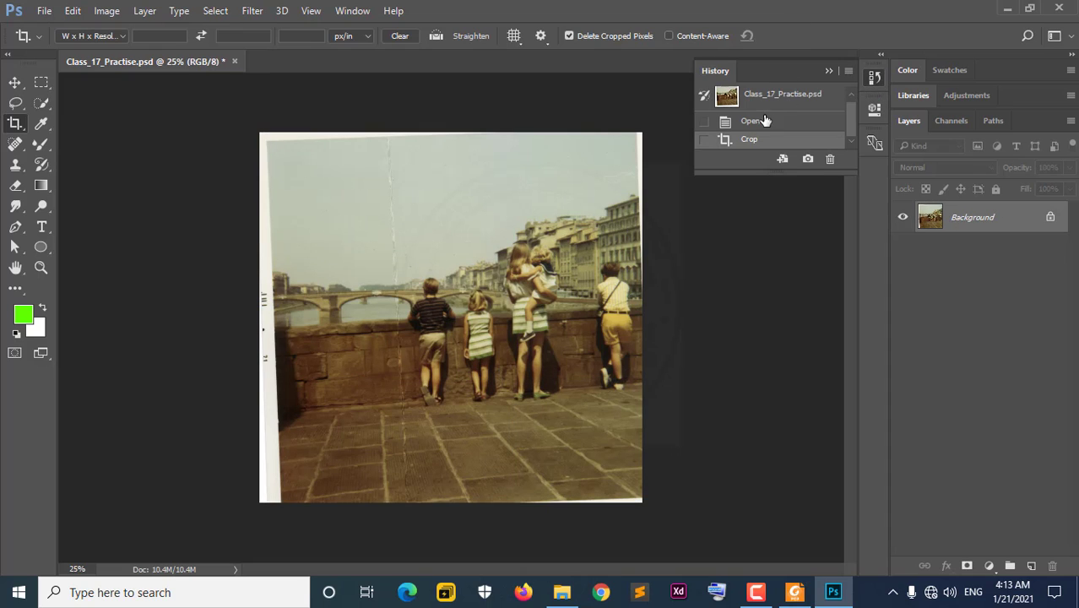
pyautogui.click(801, 99)
pyautogui.click(829, 71)
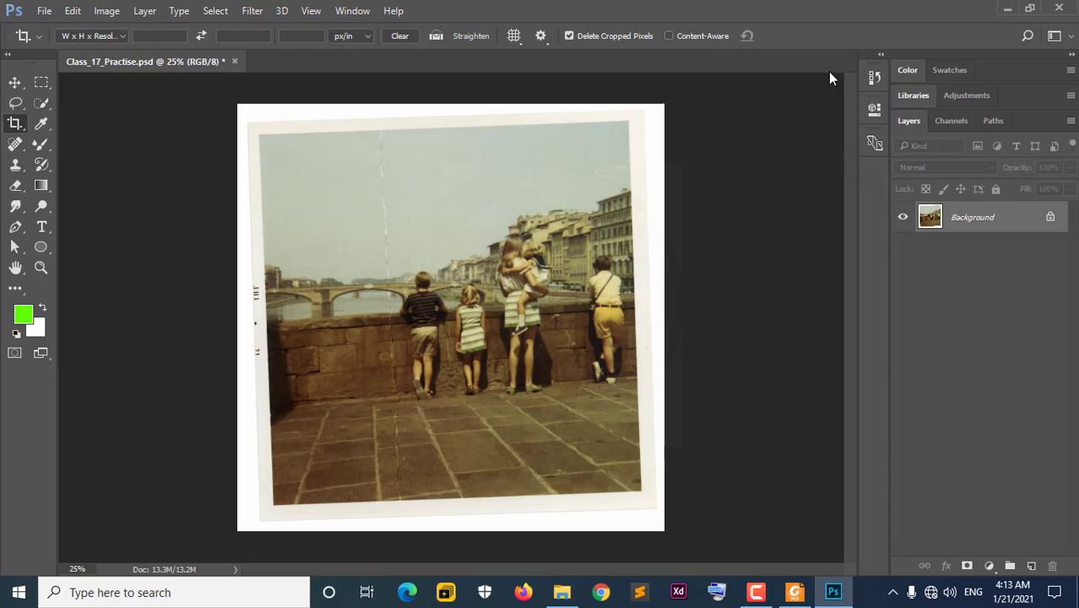
# Step: Place a Perspective Crop grid on the four outer corners of the tilted photo print
pyautogui.rightClick(14, 124)
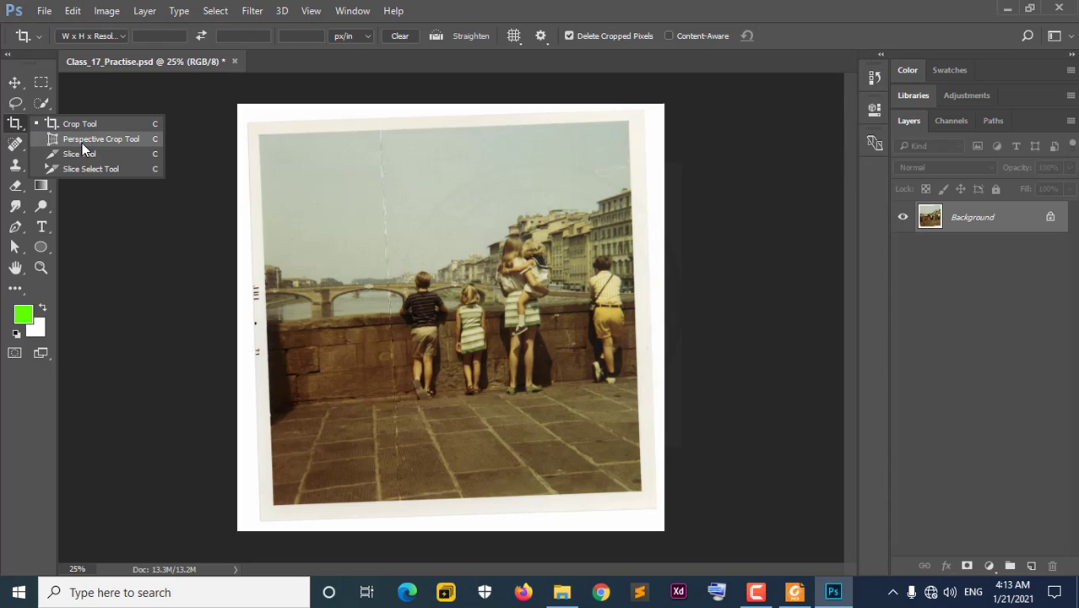
pyautogui.click(84, 140)
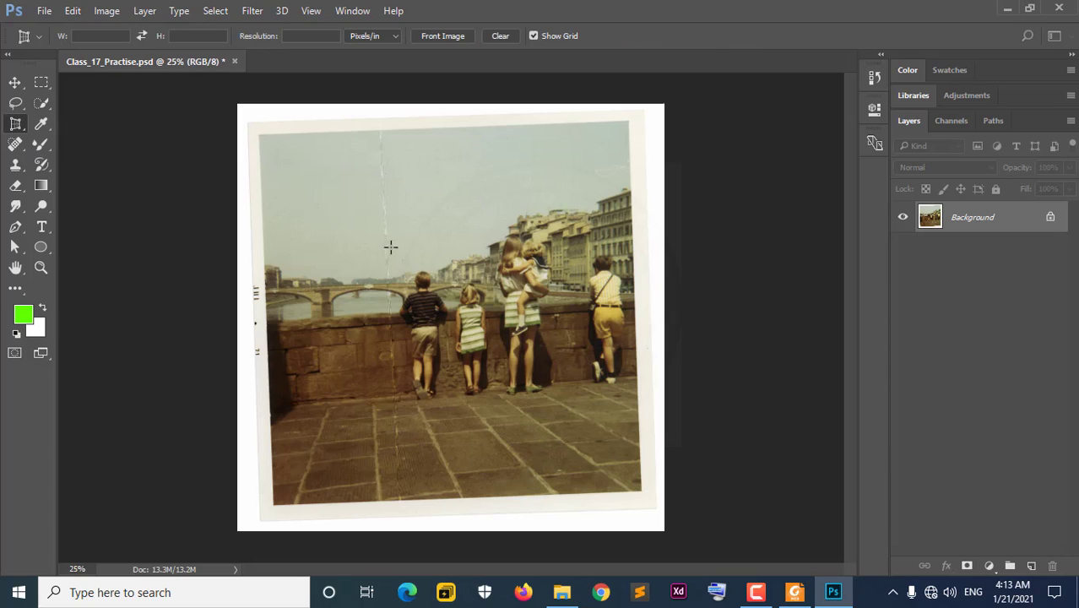
pyautogui.rightClick(16, 124)
pyautogui.click(70, 140)
pyautogui.scroll(1, 383, 210)
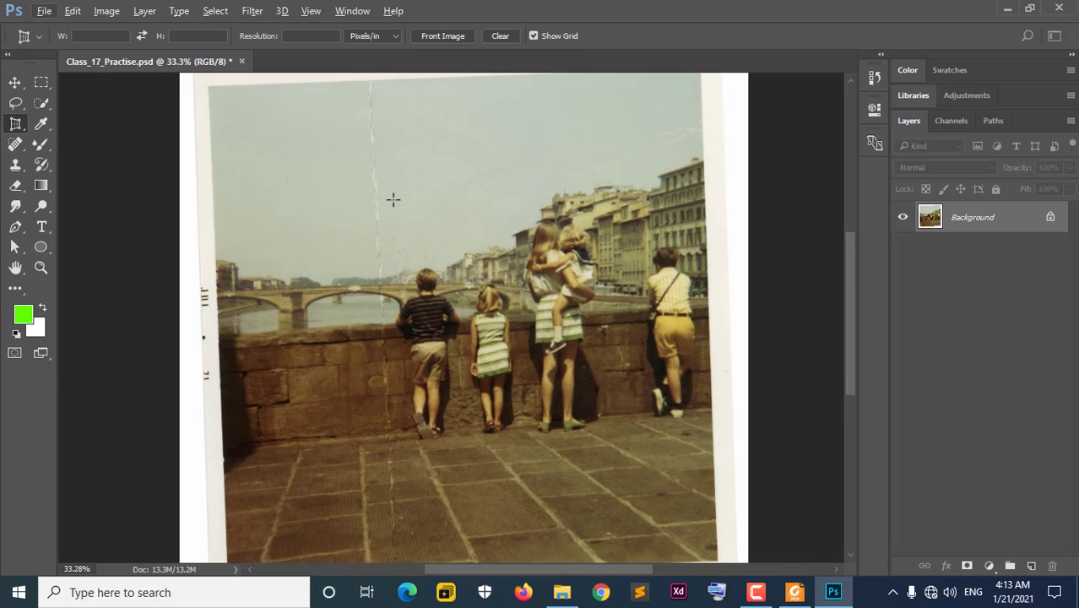
pyautogui.moveTo(492, 156); pyautogui.dragTo(486, 244)
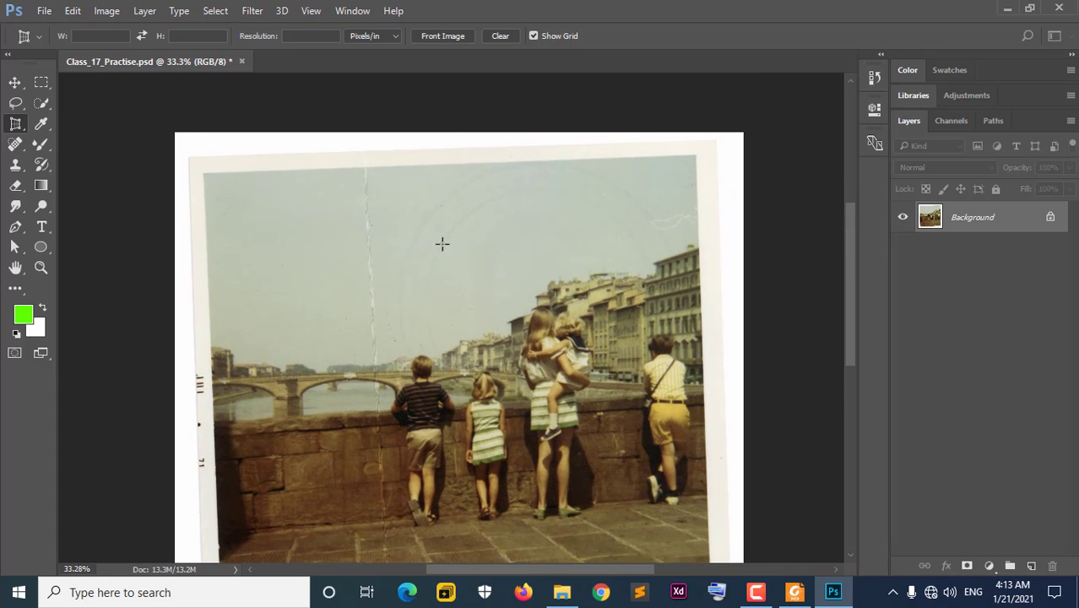
pyautogui.click(188, 157)
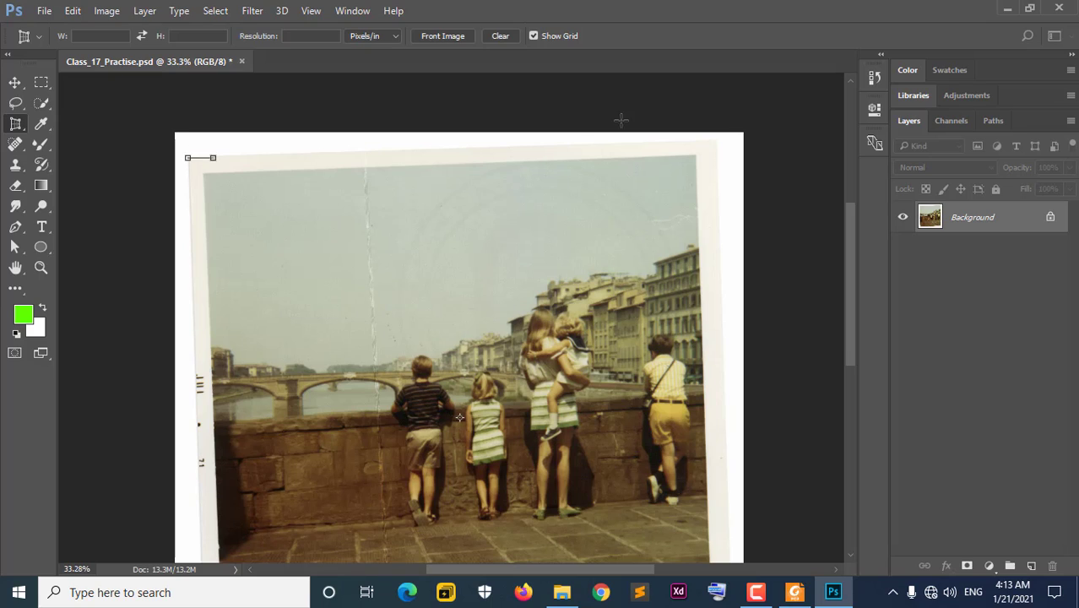
pyautogui.click(714, 141)
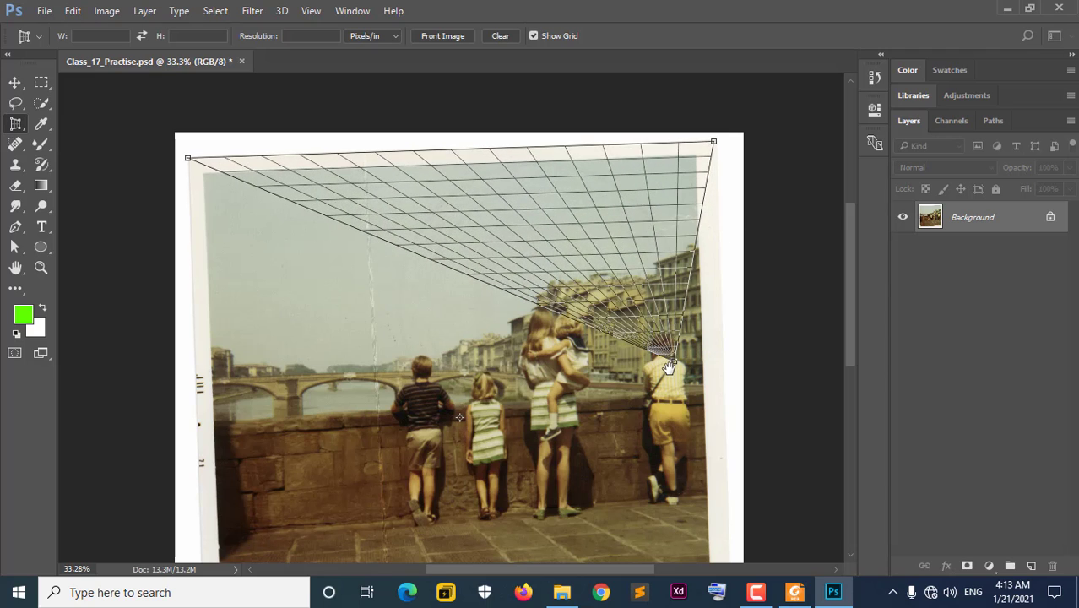
pyautogui.moveTo(662, 363); pyautogui.dragTo(608, 169)
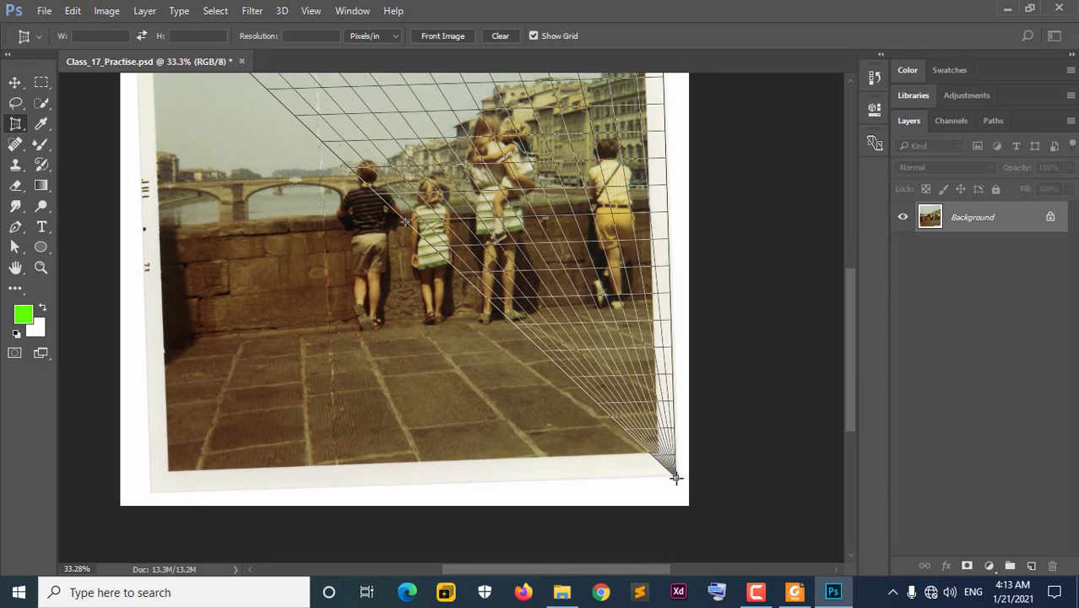
pyautogui.click(674, 478)
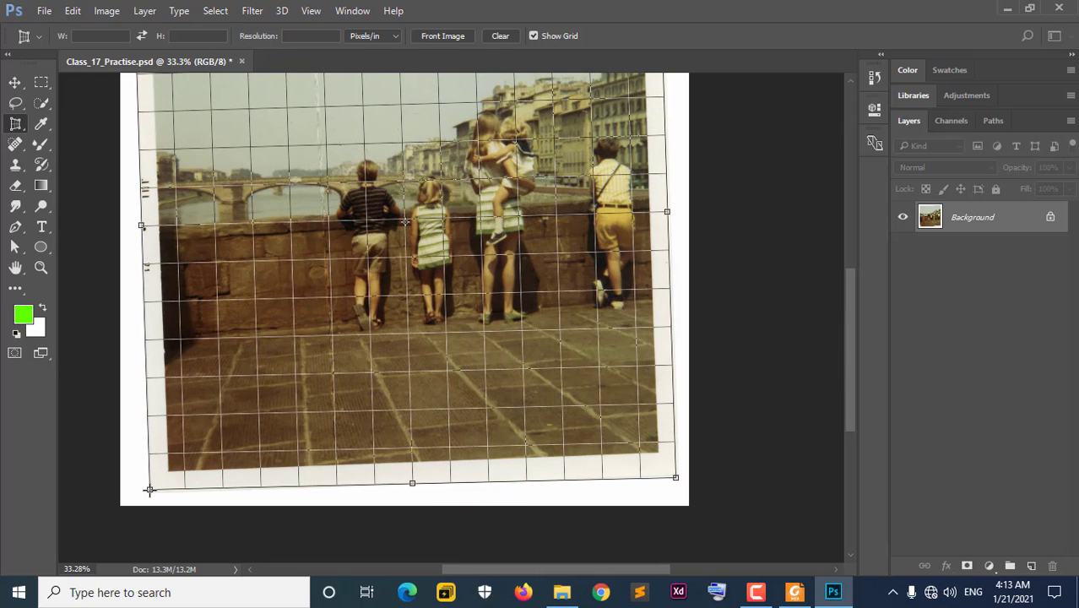
pyautogui.click(149, 489)
# Step: Fine-tune the two lower corners of the perspective grid to the print's edges and apply the perspective crop
pyautogui.moveTo(149, 489); pyautogui.dragTo(152, 493)
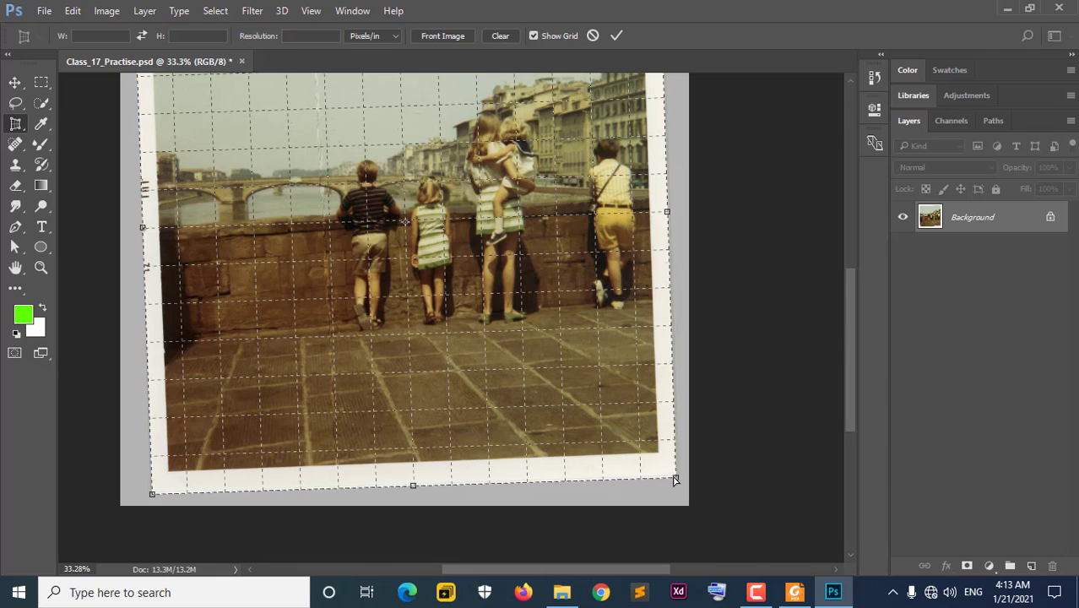
pyautogui.moveTo(678, 481); pyautogui.dragTo(674, 473)
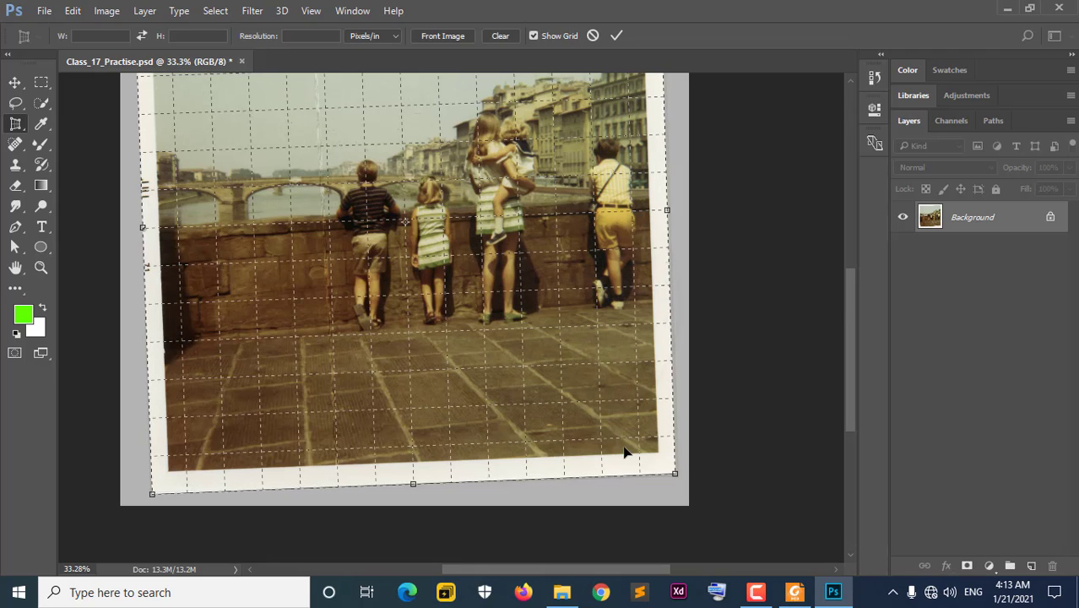
pyautogui.hotkey('ctrl', '0')
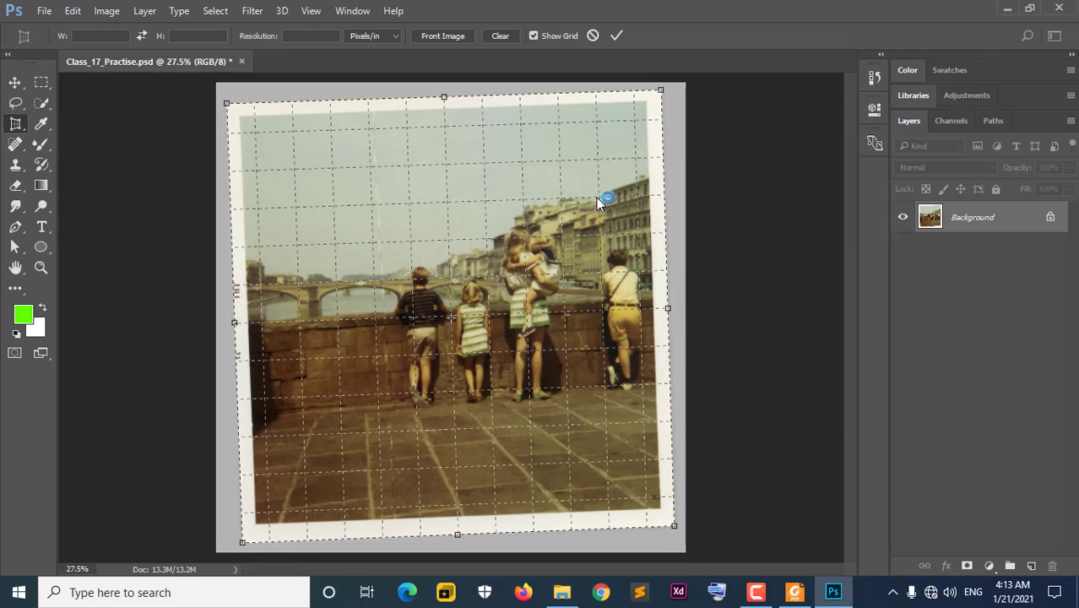
pyautogui.click(616, 37)
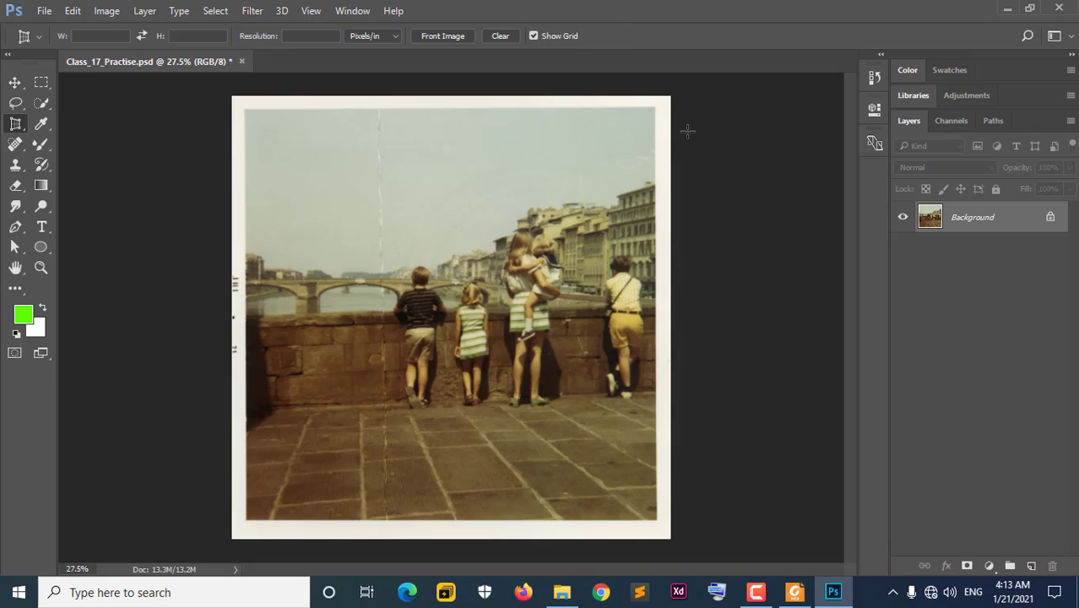
# Step: Crop the straightened photo slightly on all four sides, leaving only a thin white border around it
pyautogui.click(23, 82)
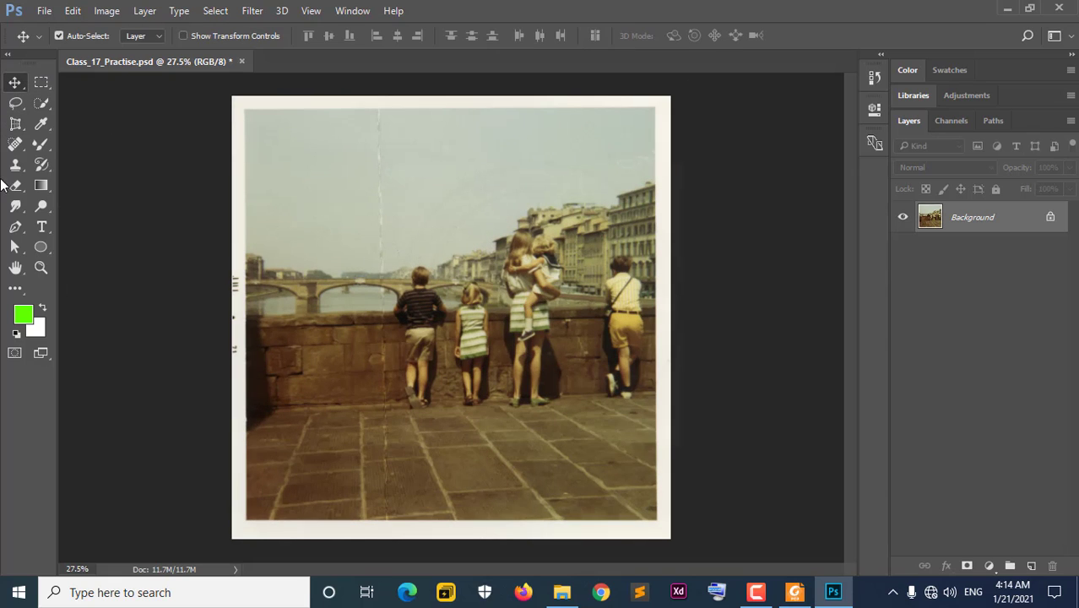
pyautogui.moveTo(16, 123); pyautogui.dragTo(111, 125)
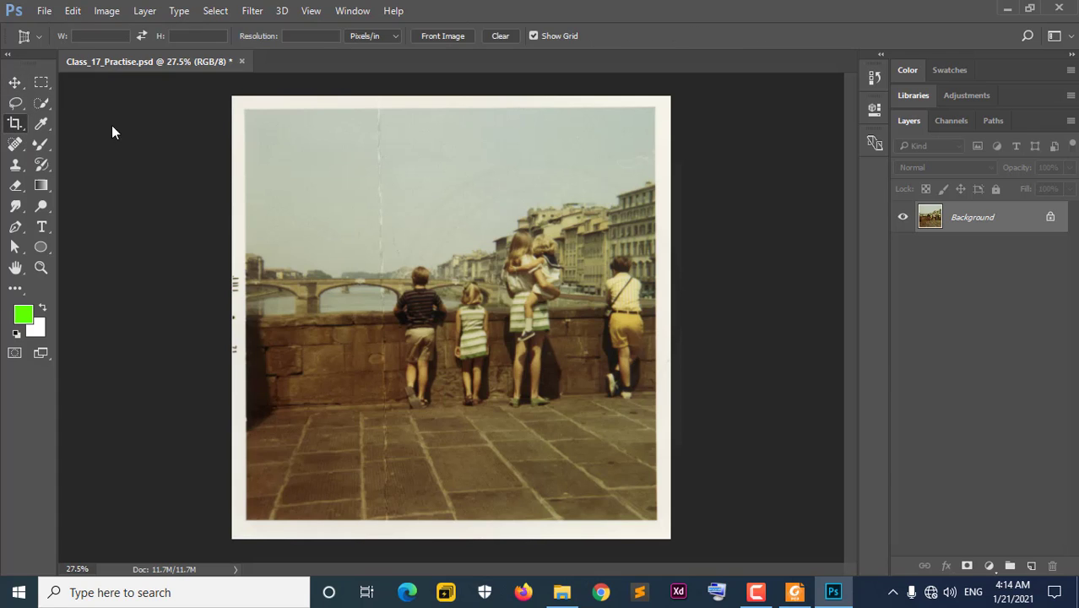
pyautogui.moveTo(448, 101); pyautogui.dragTo(445, 107)
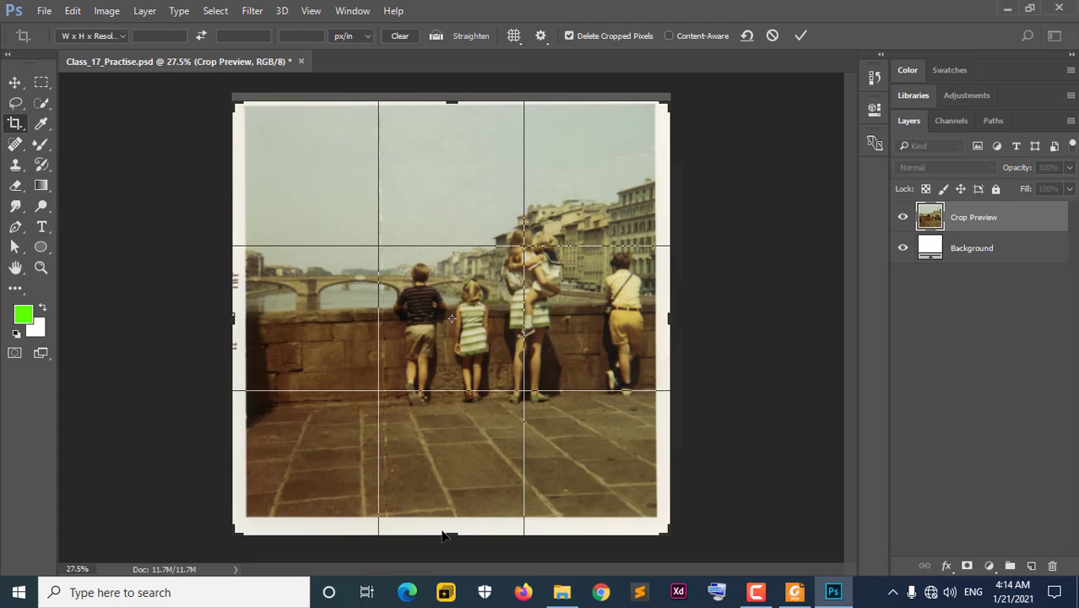
pyautogui.moveTo(447, 531); pyautogui.dragTo(450, 526)
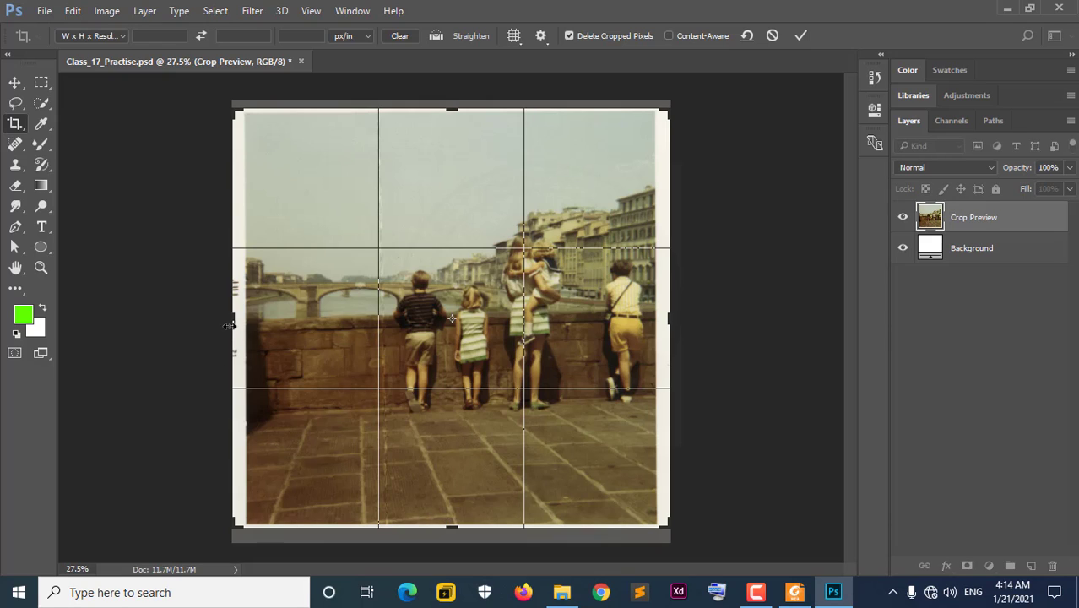
pyautogui.moveTo(228, 326); pyautogui.dragTo(236, 324)
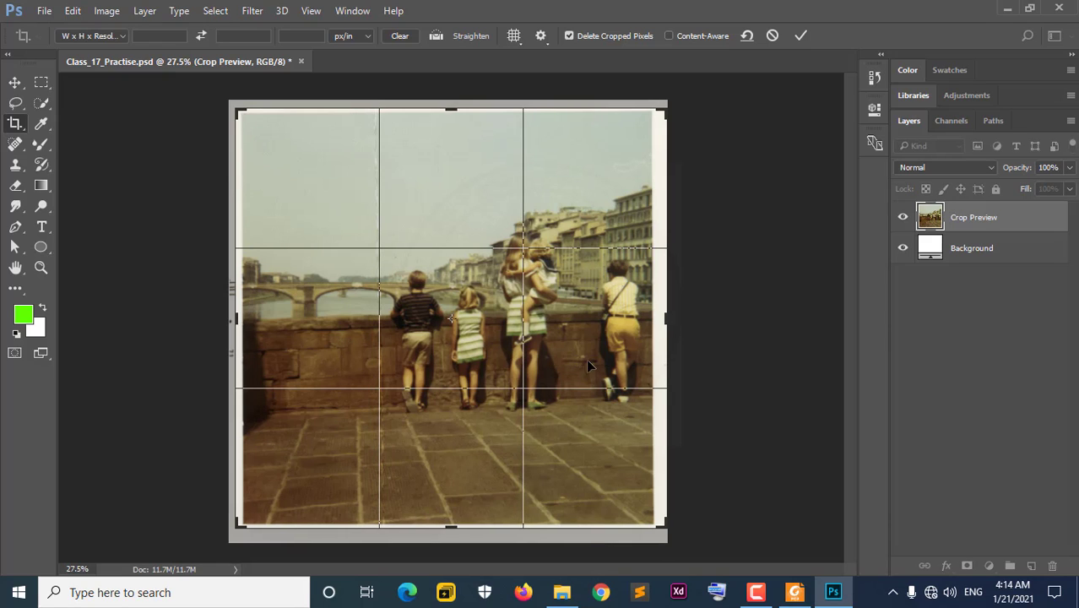
pyautogui.moveTo(665, 320); pyautogui.dragTo(658, 320)
pyautogui.click(801, 36)
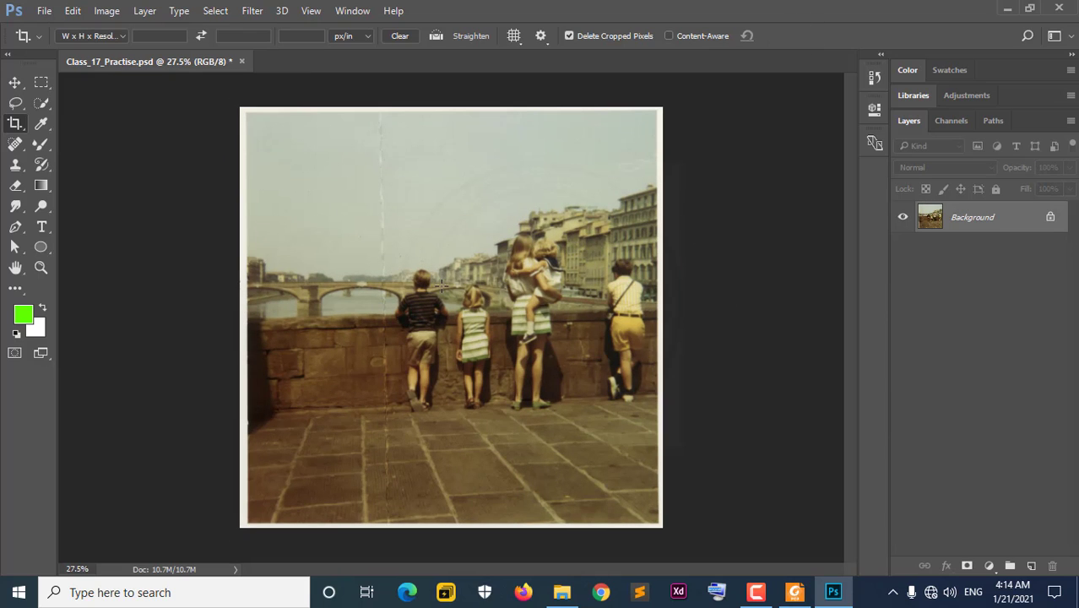
# Step: Switch to Foxit Reader to check the Class 17 topics in the course outline PDF and return to Photoshop
pyautogui.scroll(2, 441, 285)
pyautogui.scroll(-2, 405, 270)
pyautogui.scroll(1, 375, 272)
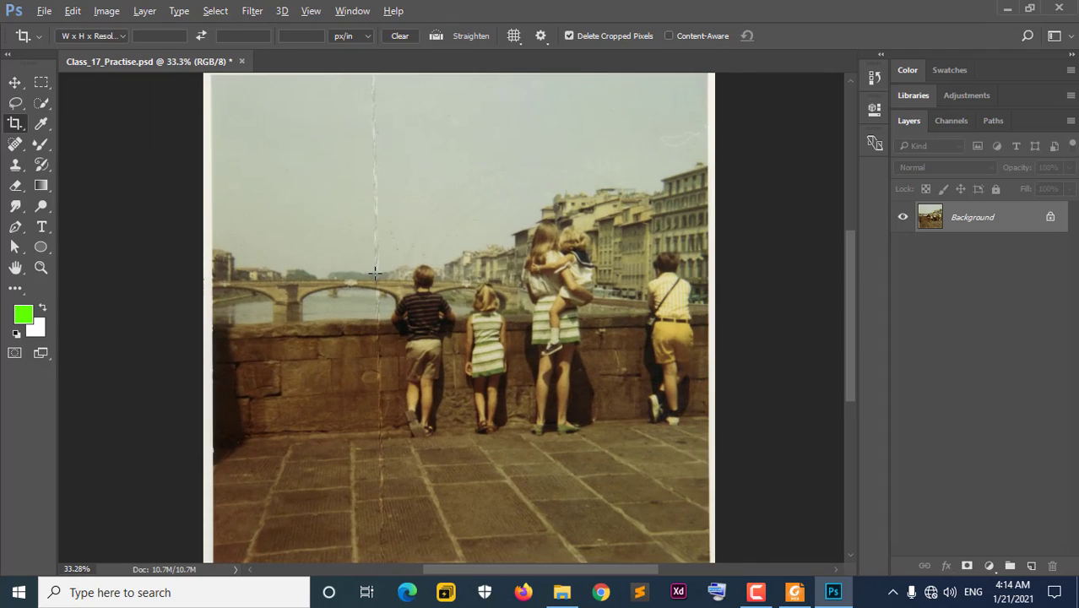
pyautogui.scroll(-1, 375, 272)
pyautogui.press('alt')
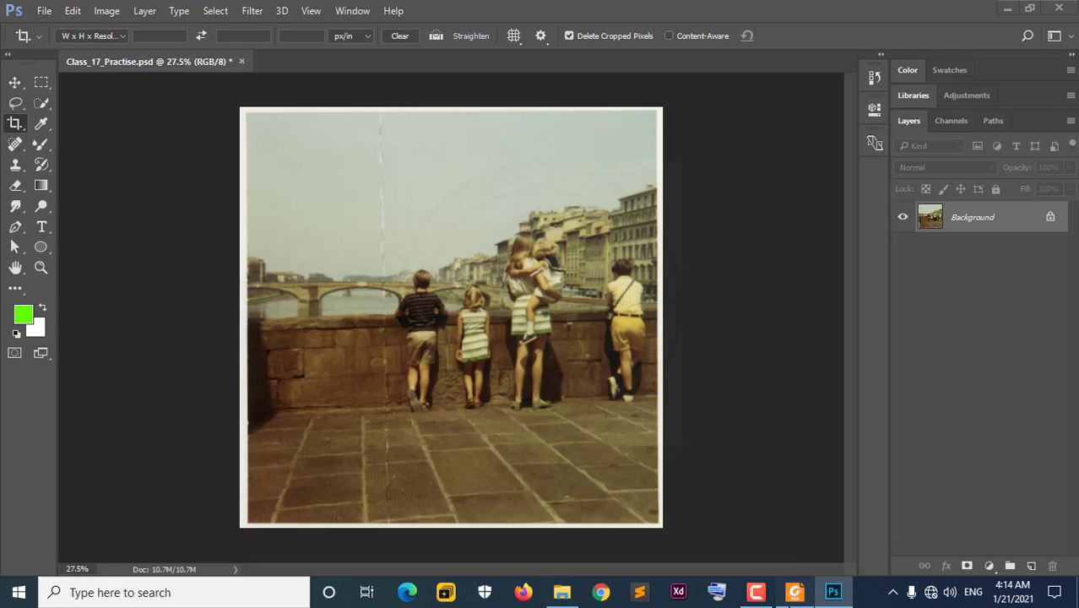
pyautogui.click(794, 592)
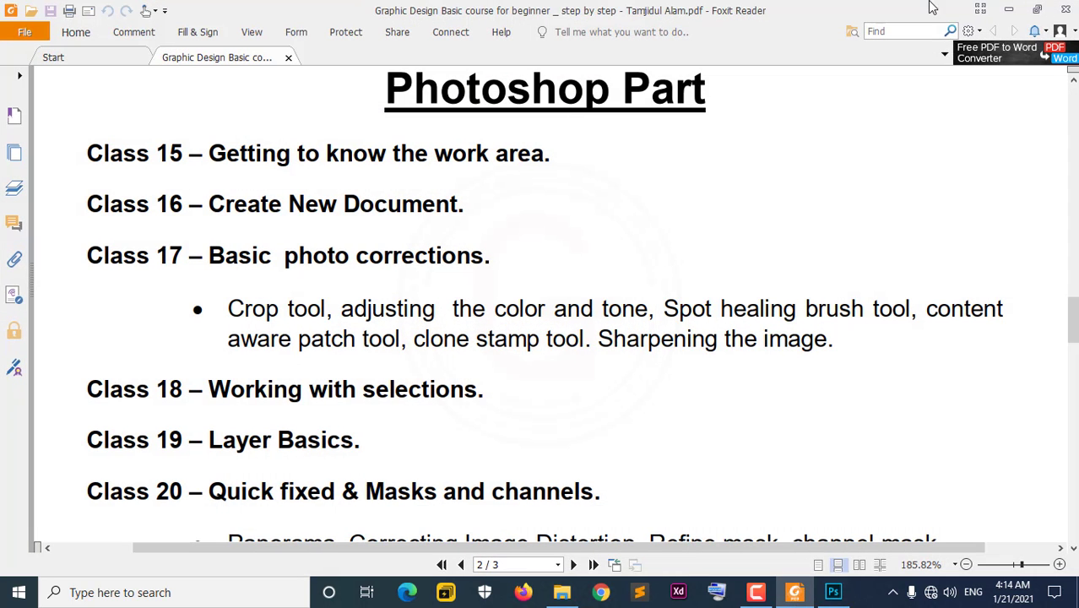
pyautogui.click(1008, 8)
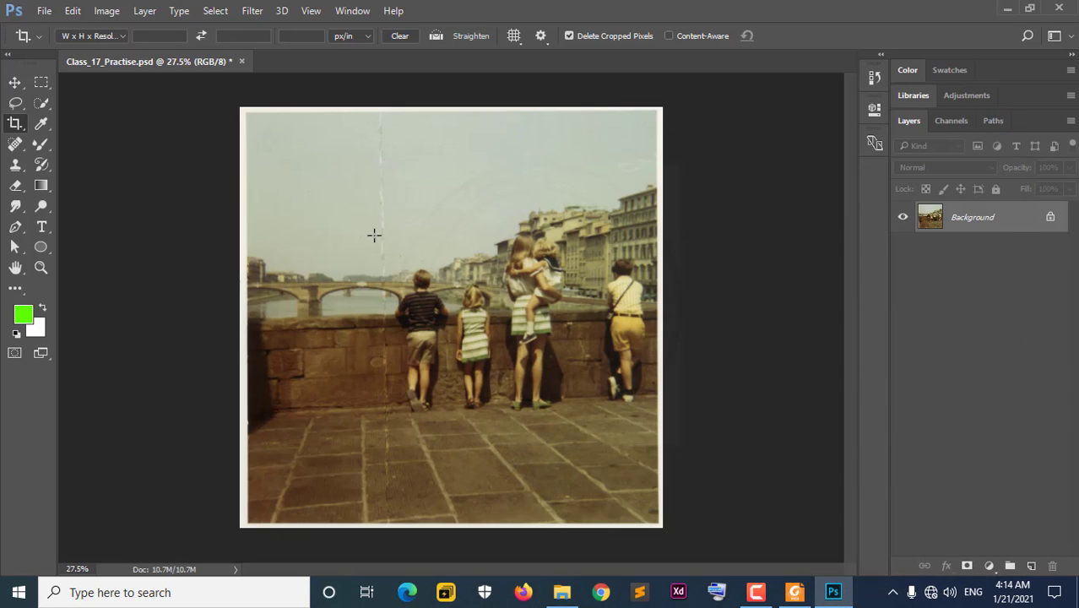
# Step: Add a Levels adjustment layer and set its white point by sampling the white of the little girl's striped dress
pyautogui.click(953, 98)
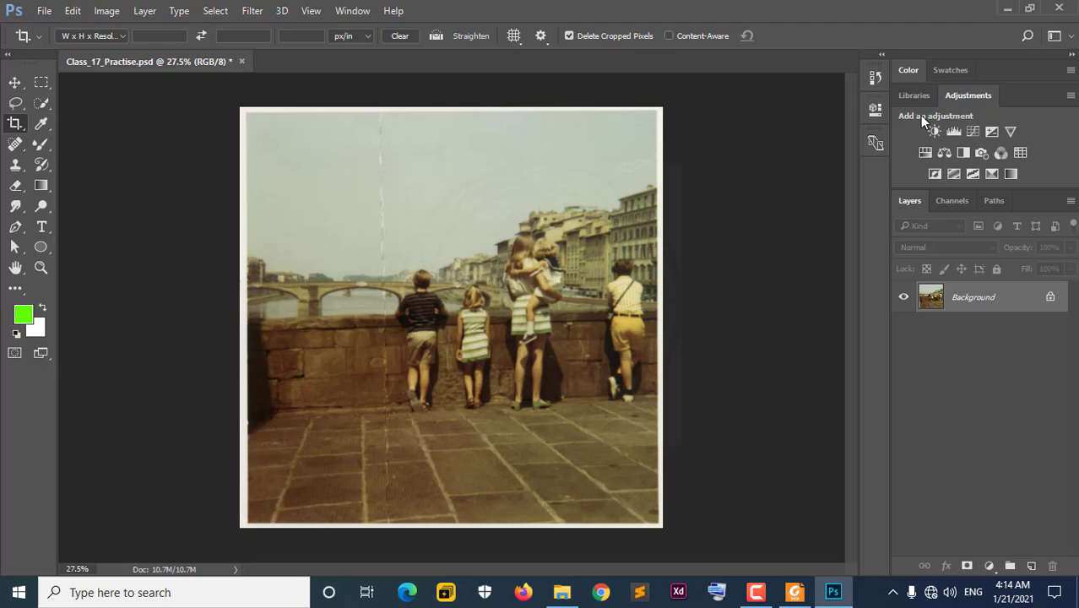
pyautogui.click(953, 131)
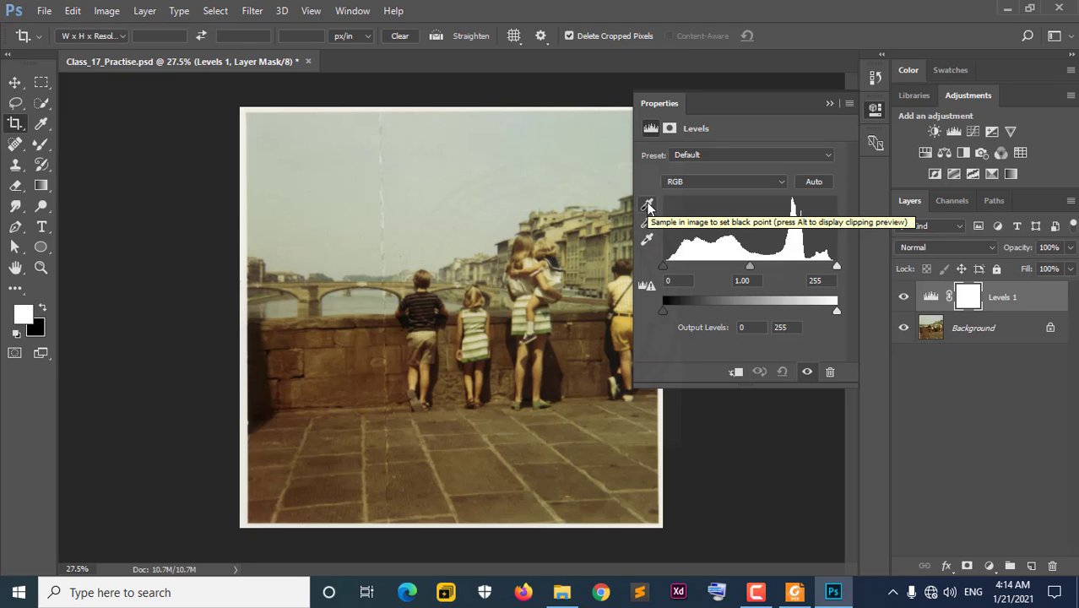
pyautogui.click(648, 243)
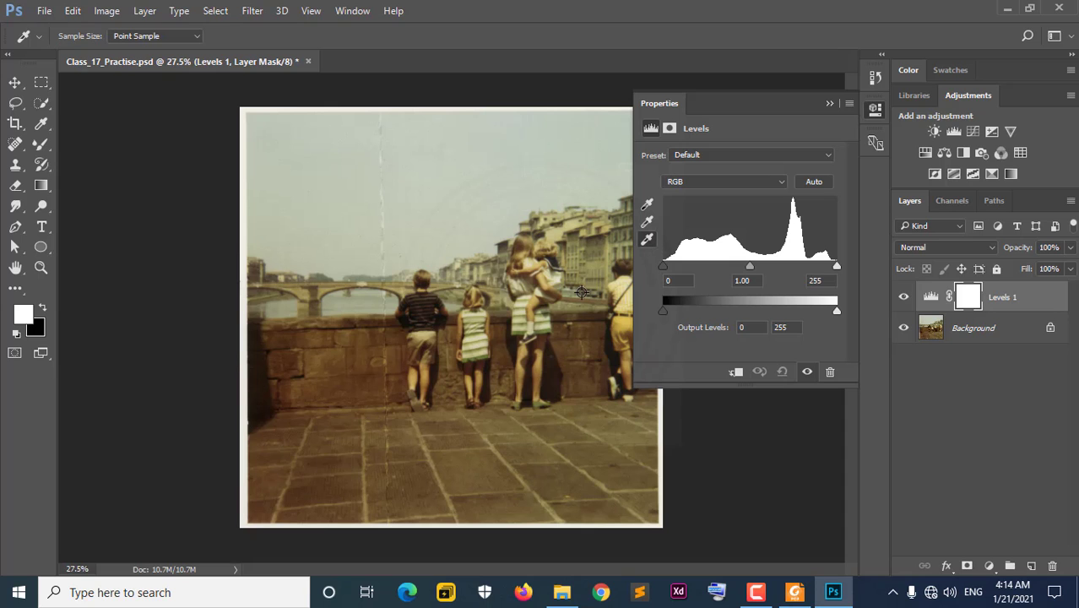
pyautogui.scroll(3, 540, 309)
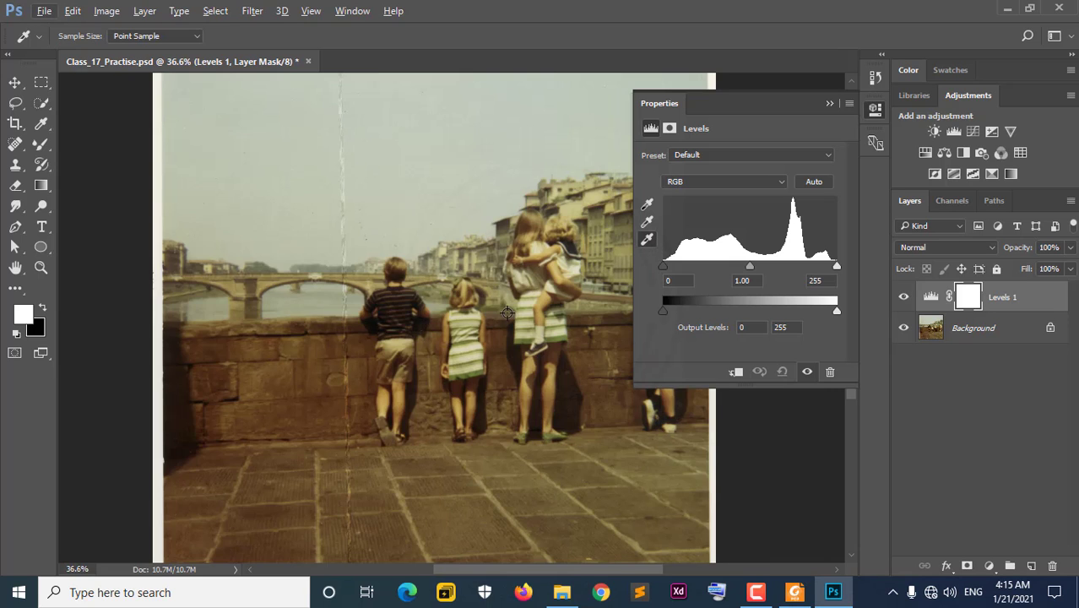
pyautogui.scroll(10, 506, 312)
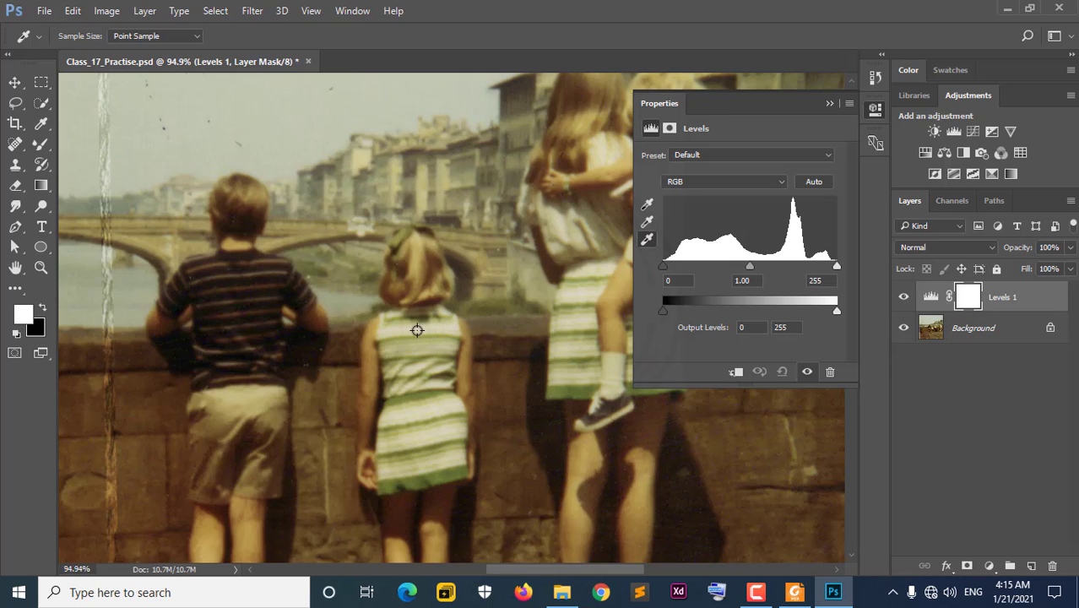
pyautogui.scroll(1, 414, 328)
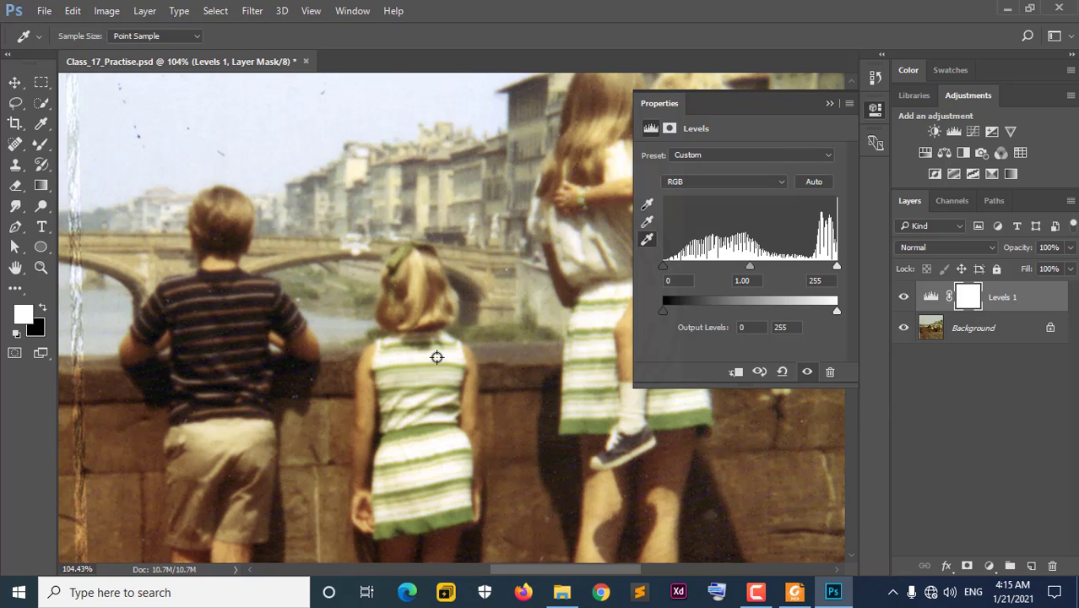
pyautogui.scroll(-6, 440, 302)
pyautogui.scroll(-4, 442, 300)
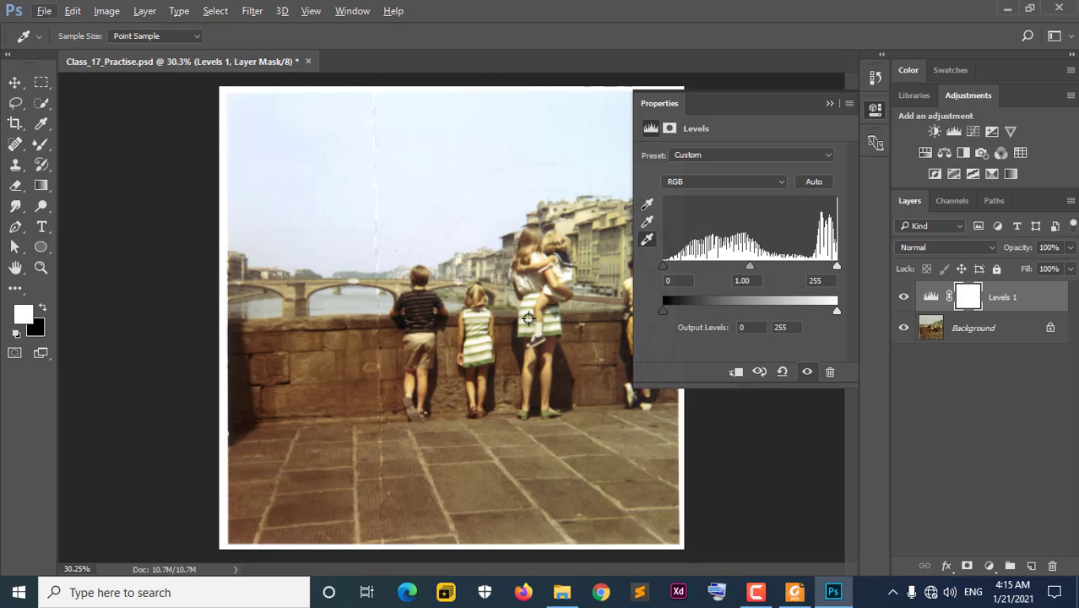
# Step: Toggle the Levels layer's visibility to compare the photo with and without the correction, and collapse the adjustment's properties
pyautogui.click(902, 297)
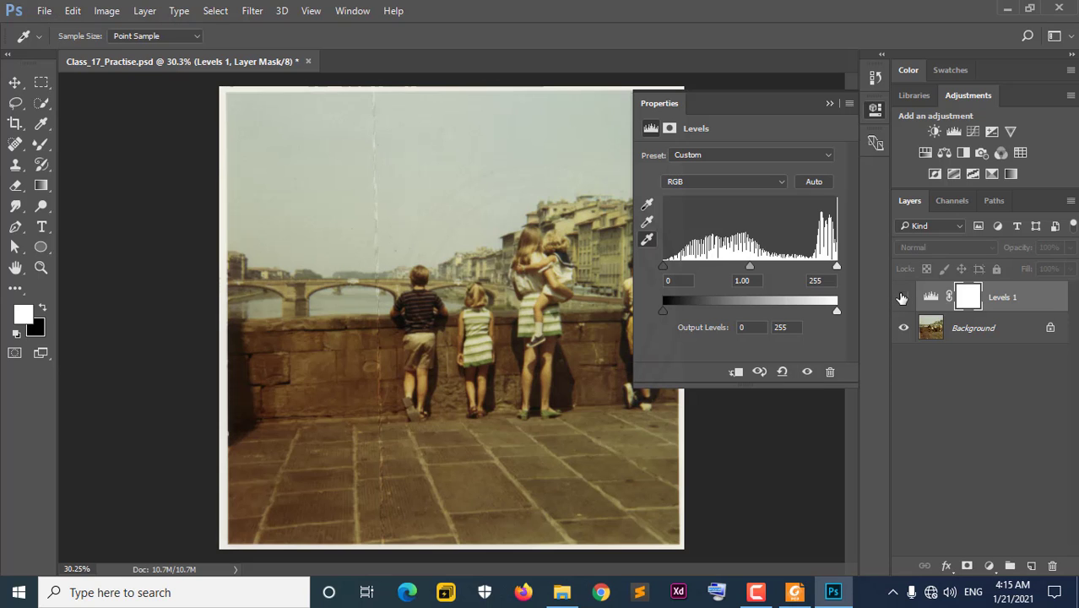
pyautogui.click(902, 297)
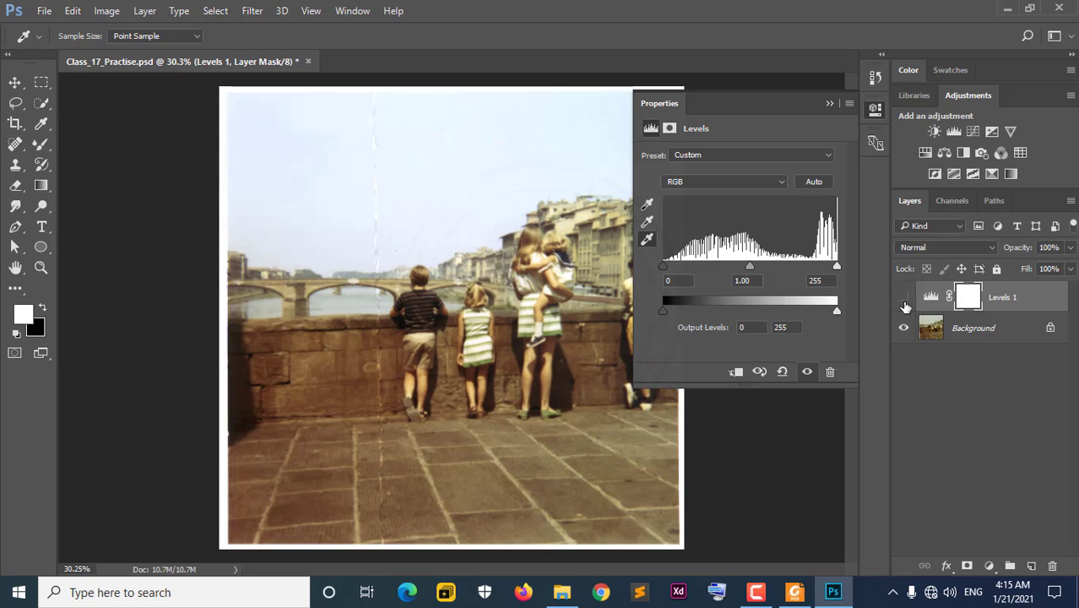
pyautogui.click(903, 297)
pyautogui.click(903, 297)
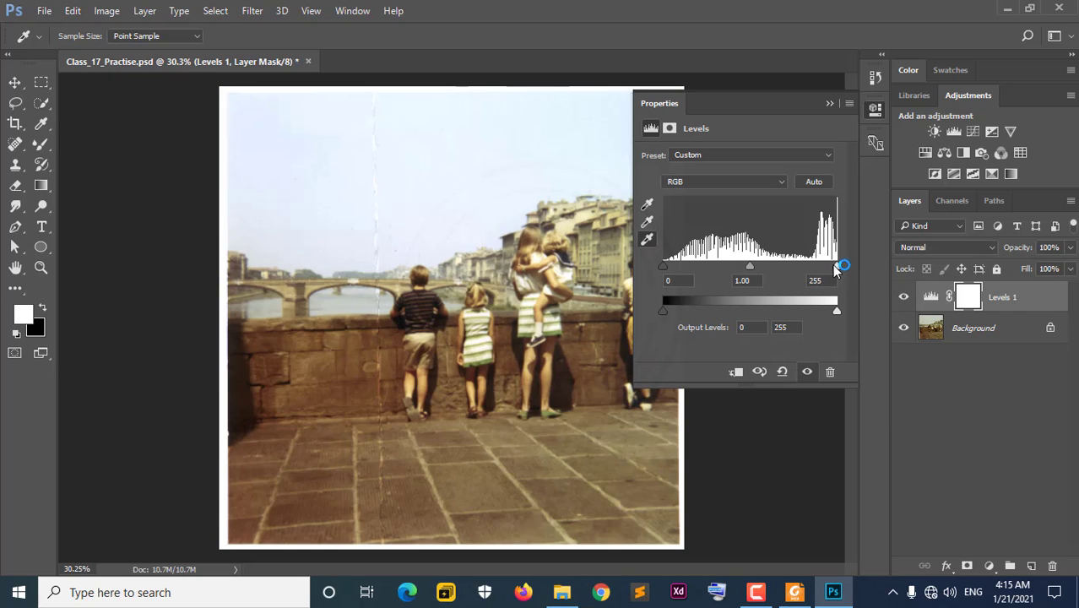
pyautogui.click(830, 101)
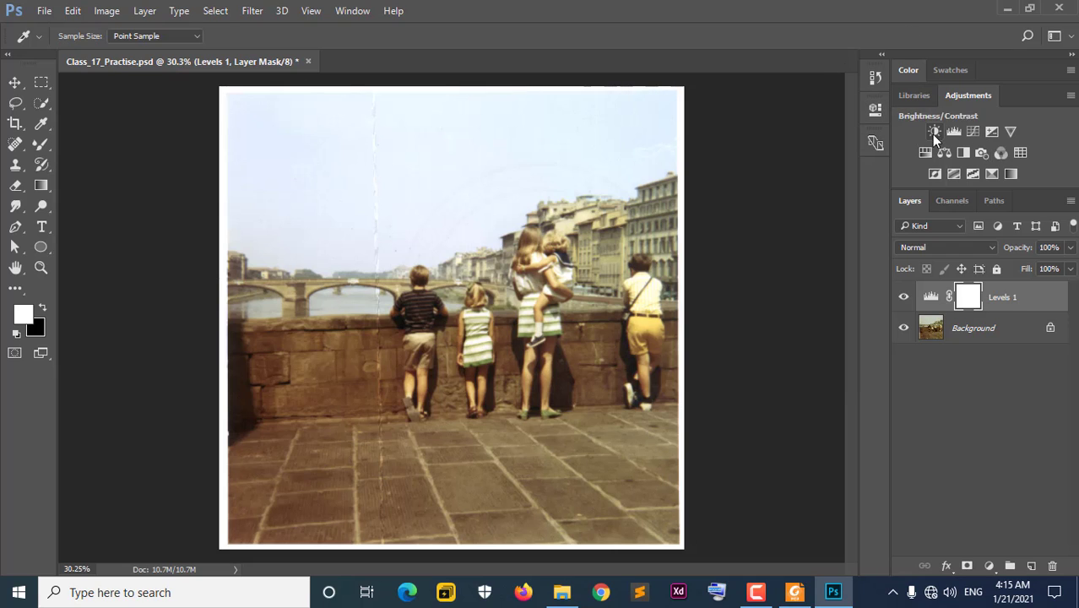
# Step: Try a Brightness/Contrast adjustment layer above the Levels layer and delete it
pyautogui.click(934, 133)
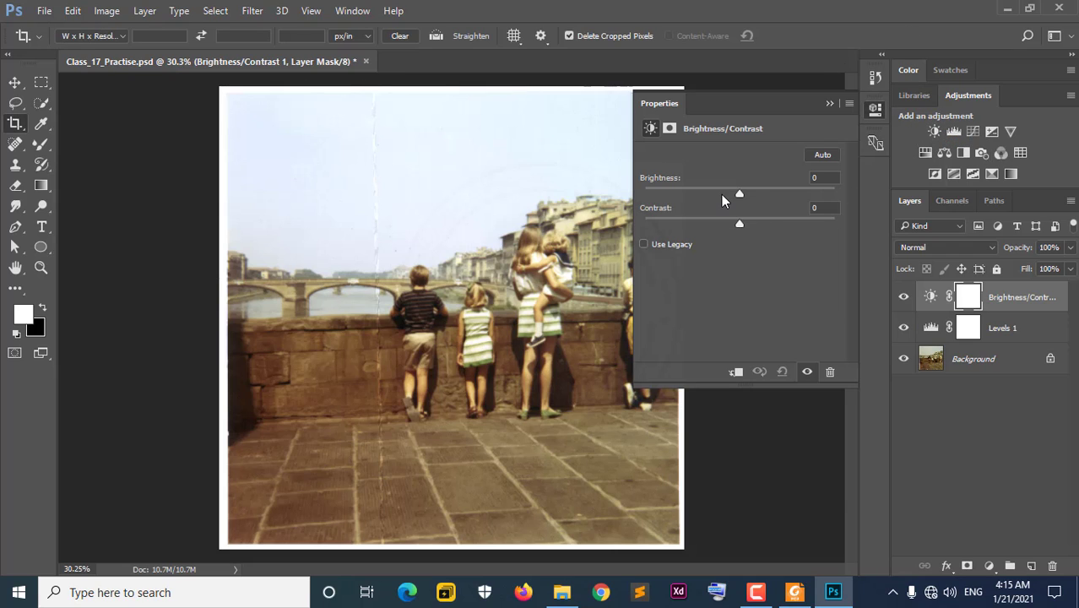
pyautogui.moveTo(735, 196)
pyautogui.mouseDown()
pyautogui.moveTo(783, 193)
pyautogui.moveTo(712, 195)
pyautogui.moveTo(769, 195)
pyautogui.moveTo(740, 193)
pyautogui.mouseUp()
pyautogui.click(829, 103)
pyautogui.moveTo(1023, 301); pyautogui.dragTo(1052, 562)
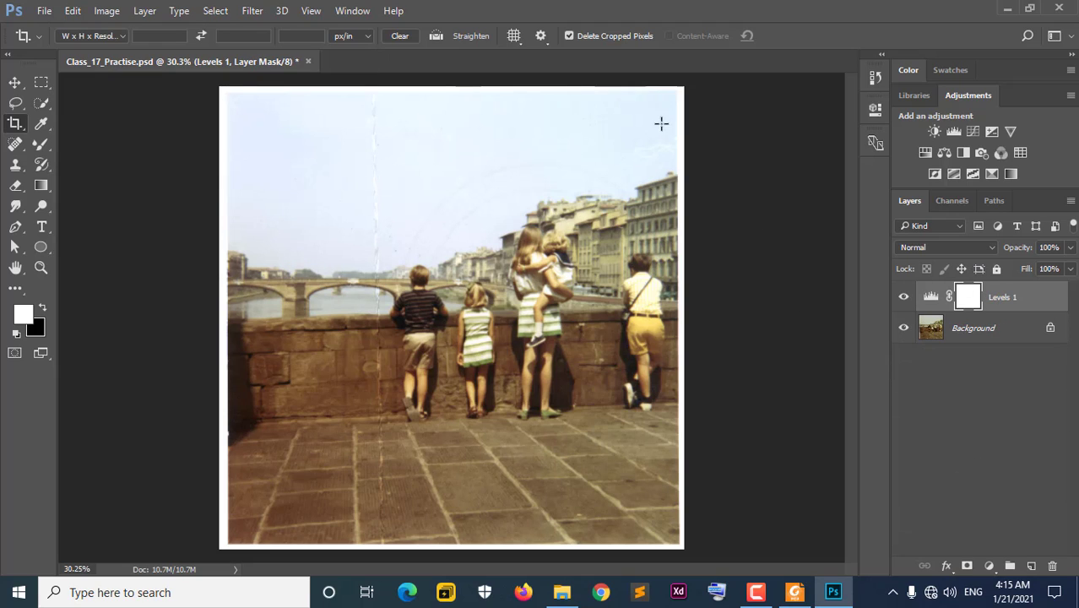
# Step: Consult the course outline in Foxit Reader for the correction that follows color and tone, and return to Photoshop
pyautogui.scroll(3, 557, 367)
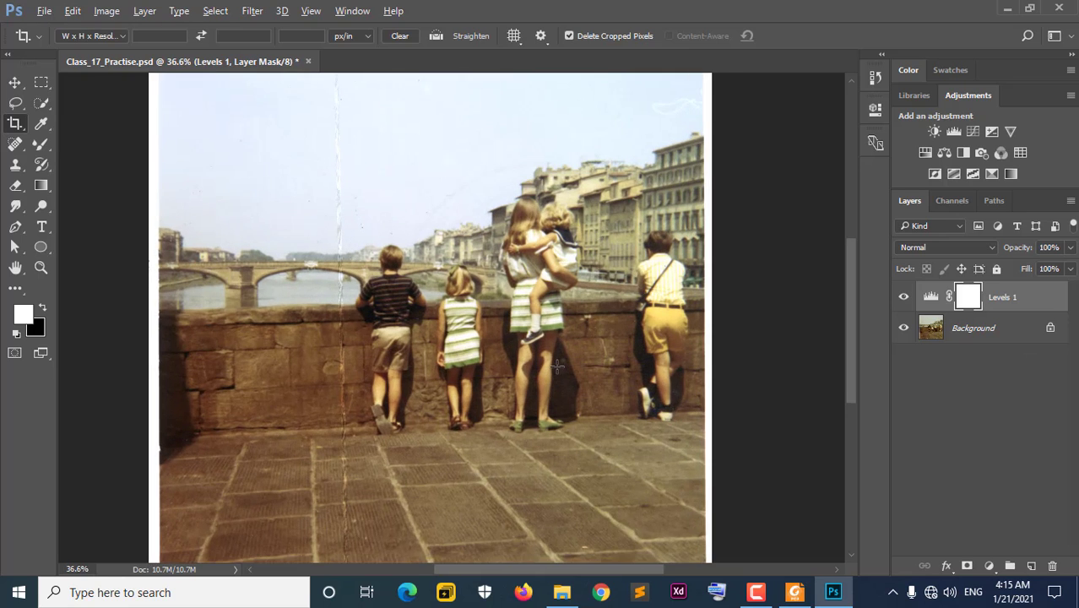
pyautogui.scroll(-1, 553, 350)
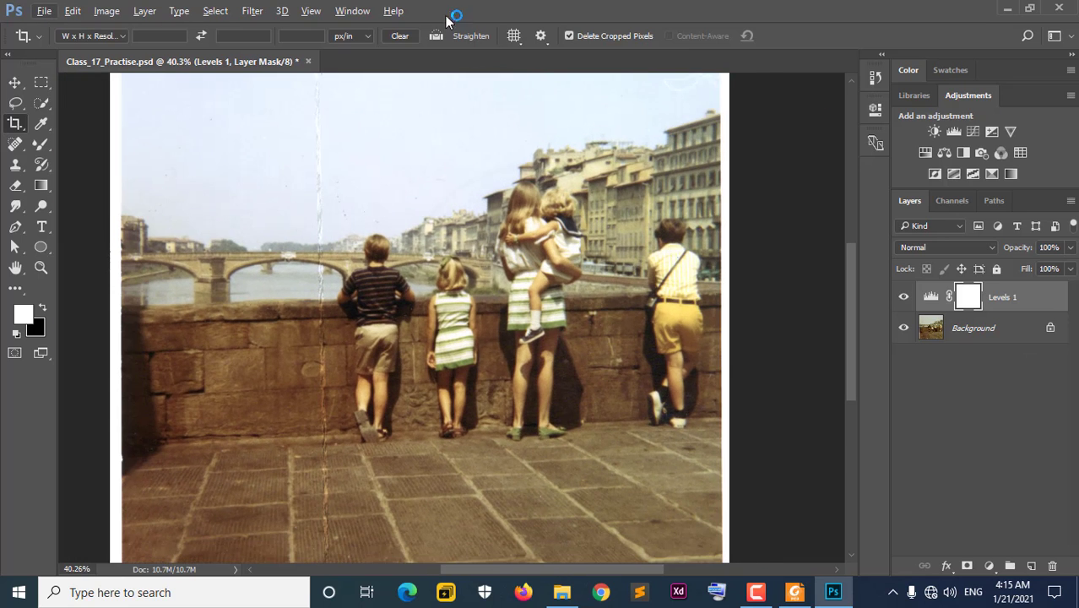
pyautogui.click(348, 12)
pyautogui.click(752, 7)
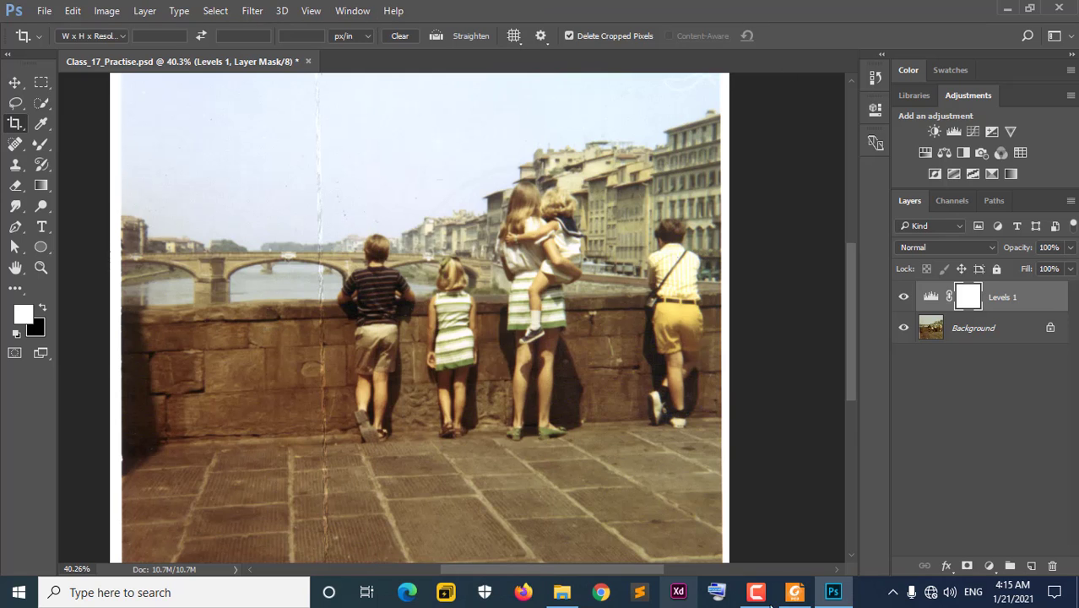
pyautogui.click(794, 591)
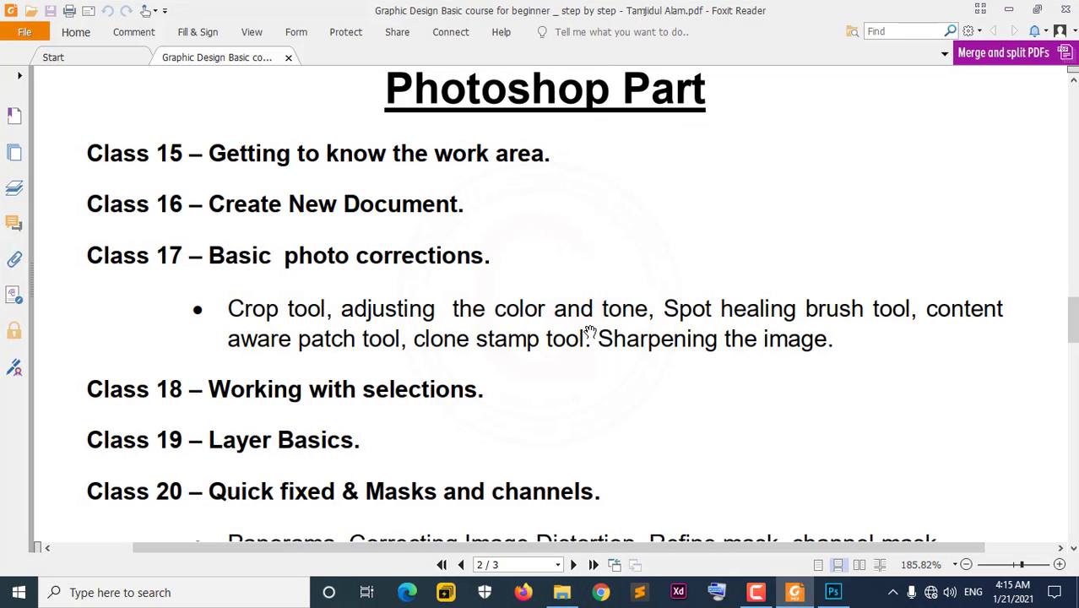
pyautogui.click(1008, 9)
# Step: Examine the vertical crease running through the photo, from the stone wall and bridge up through the sky
pyautogui.scroll(5, 333, 330)
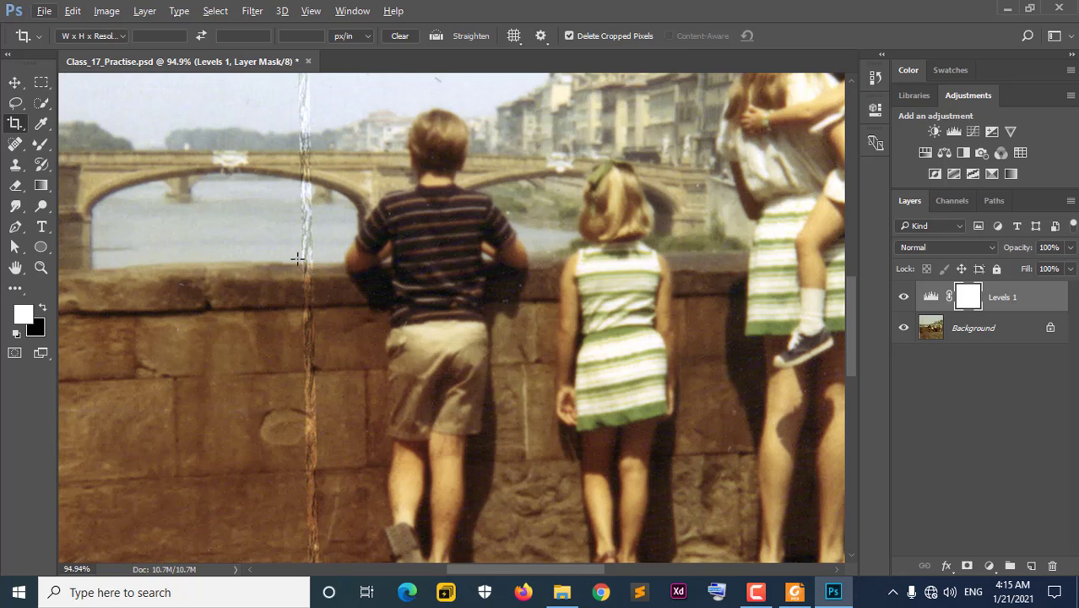
pyautogui.scroll(-5, 297, 258)
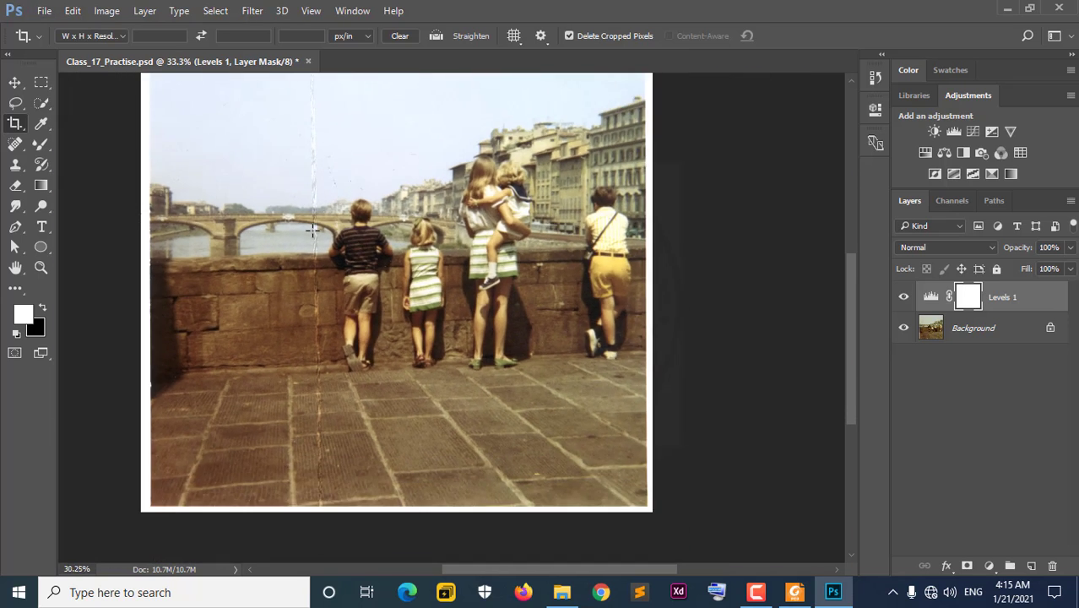
pyautogui.scroll(-2, 311, 229)
pyautogui.scroll(3, 392, 182)
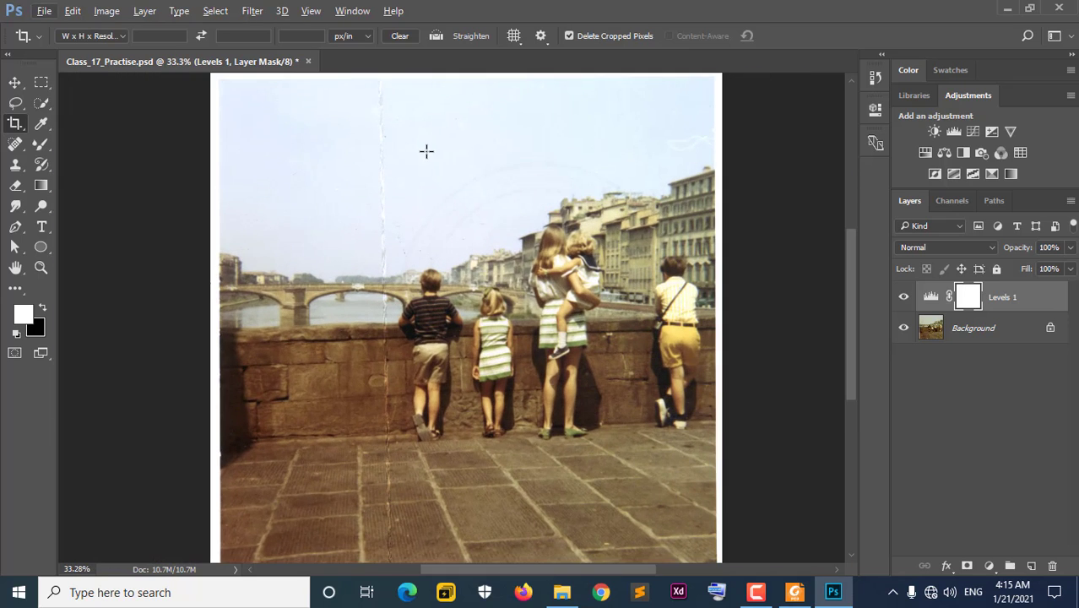
pyautogui.scroll(2, 387, 236)
pyautogui.scroll(3, 375, 212)
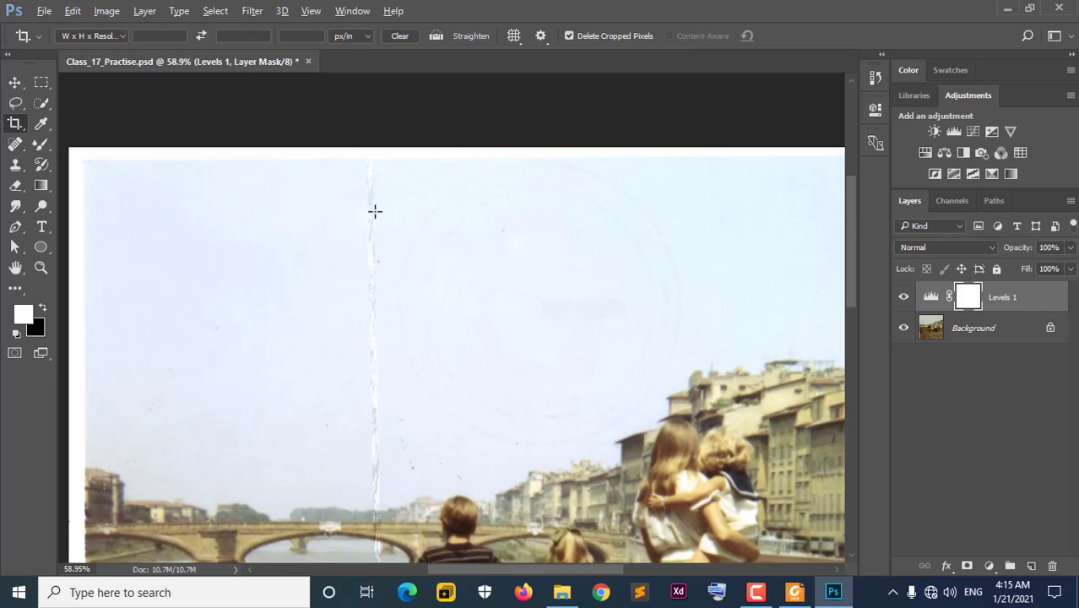
pyautogui.moveTo(426, 216); pyautogui.dragTo(426, 167)
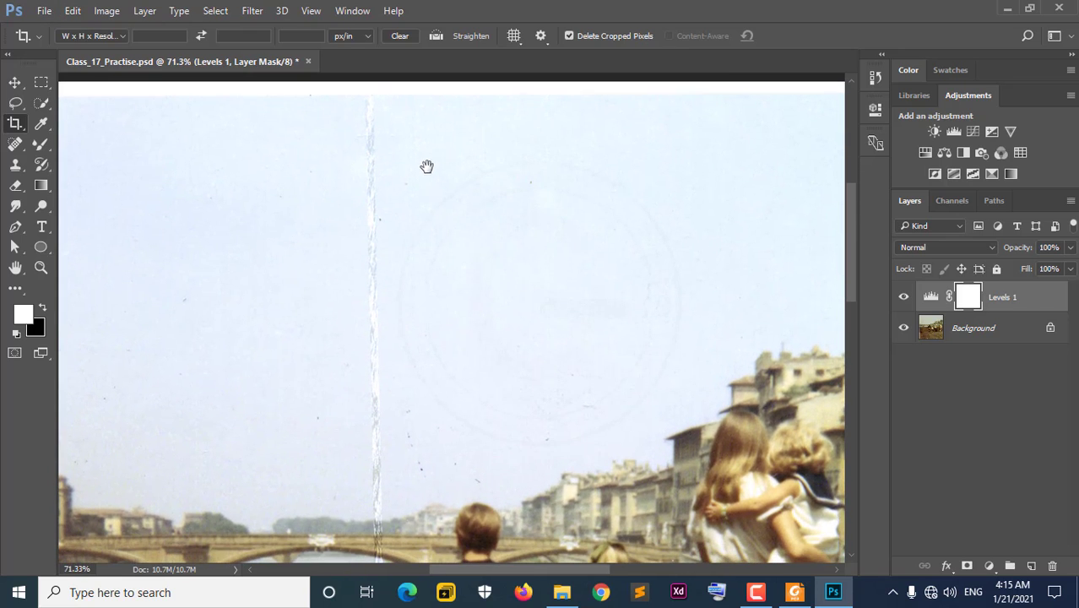
# Step: Try healing the crease at the top of the sky with the Spot Healing Brush while the Levels mask is active
pyautogui.click(15, 164)
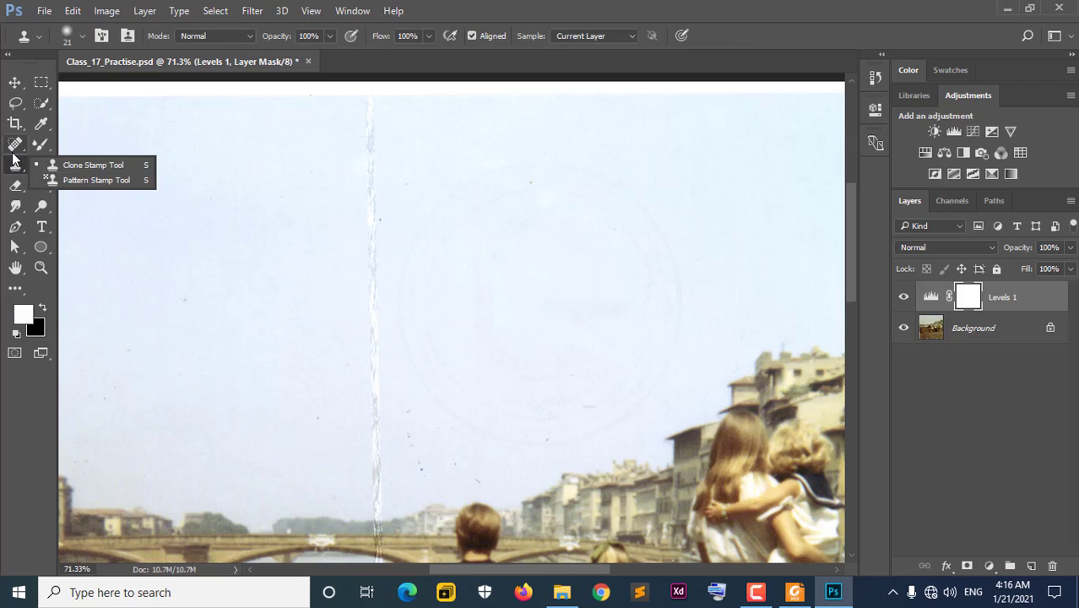
pyautogui.click(13, 148)
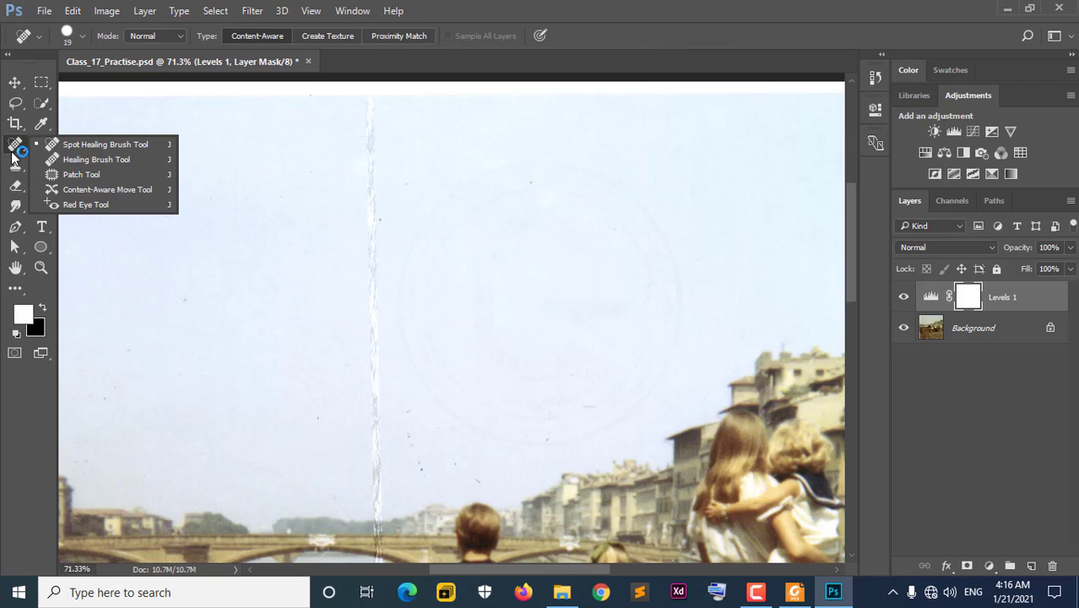
pyautogui.click(92, 146)
pyautogui.scroll(3, 253, 225)
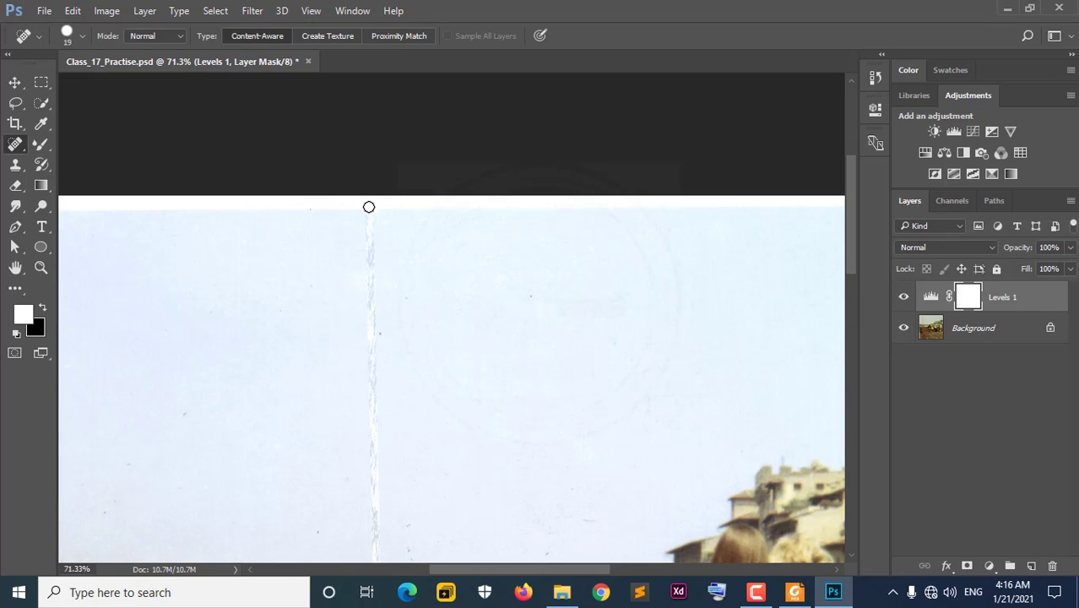
pyautogui.moveTo(369, 207); pyautogui.dragTo(371, 285)
pyautogui.moveTo(372, 214); pyautogui.dragTo(373, 323)
# Step: Try the Healing Brush on the crease at the top of the sky without defining a source point
pyautogui.rightClick(15, 144)
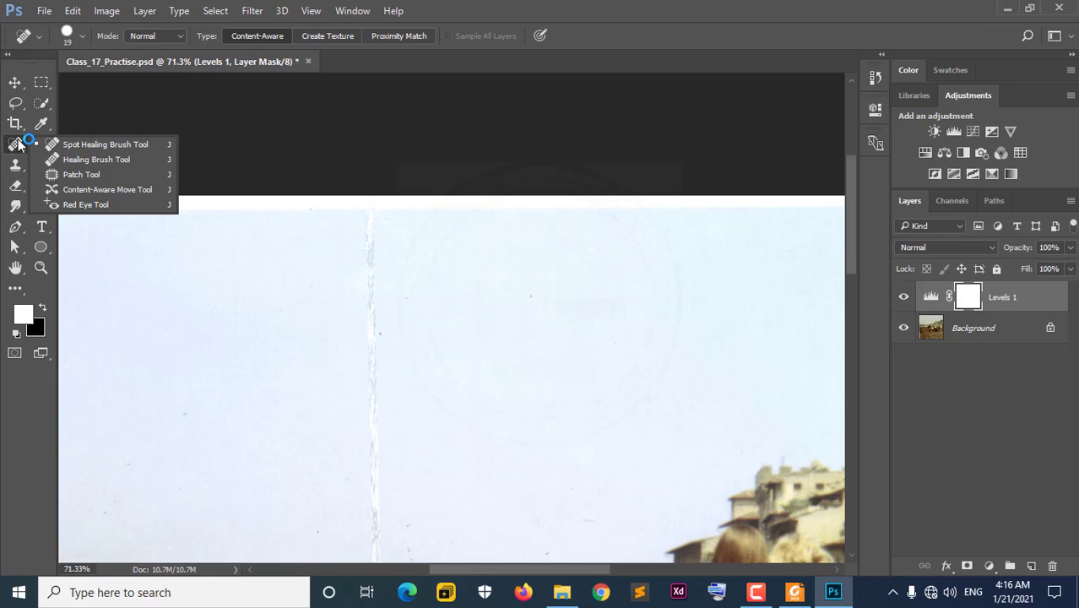
pyautogui.click(72, 159)
pyautogui.click(368, 211)
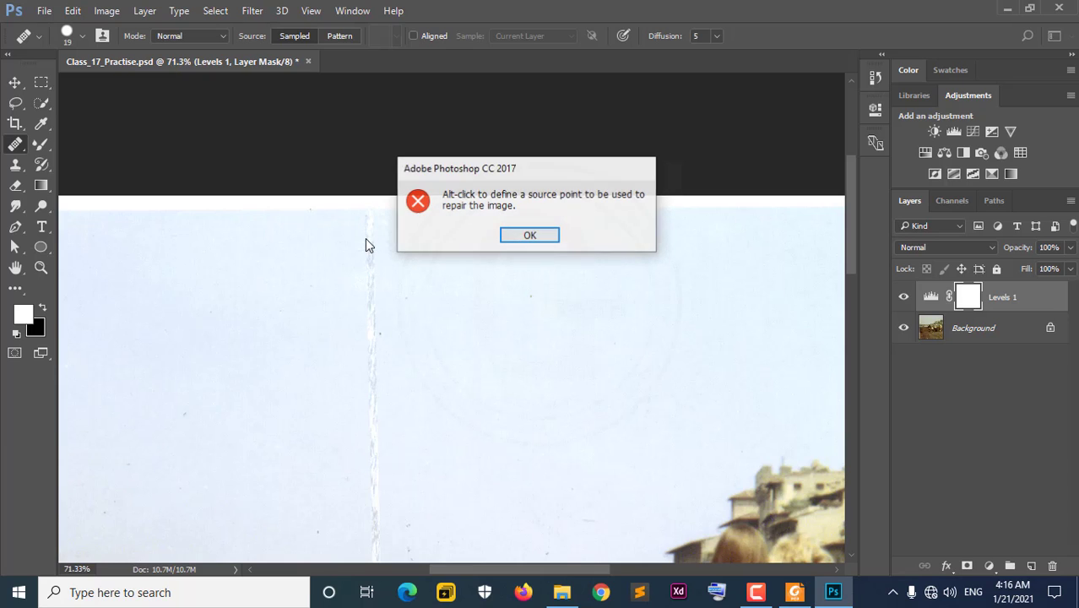
pyautogui.click(514, 237)
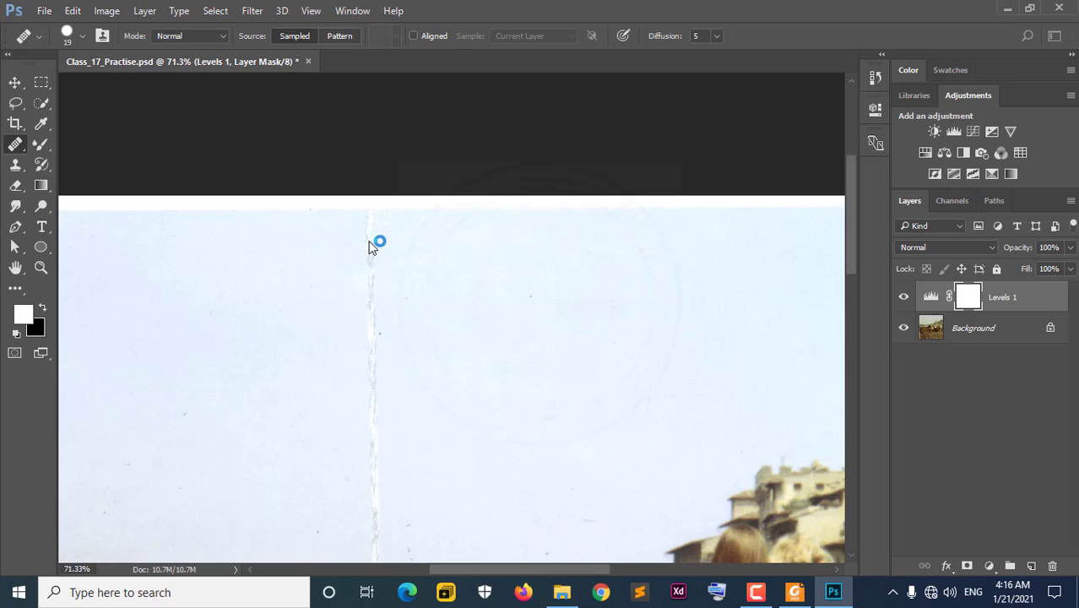
pyautogui.click(378, 242)
pyautogui.click(525, 234)
# Step: Duplicate the Background layer beneath the Levels adjustment and delete the blank layer added above it
pyautogui.rightClick(19, 148)
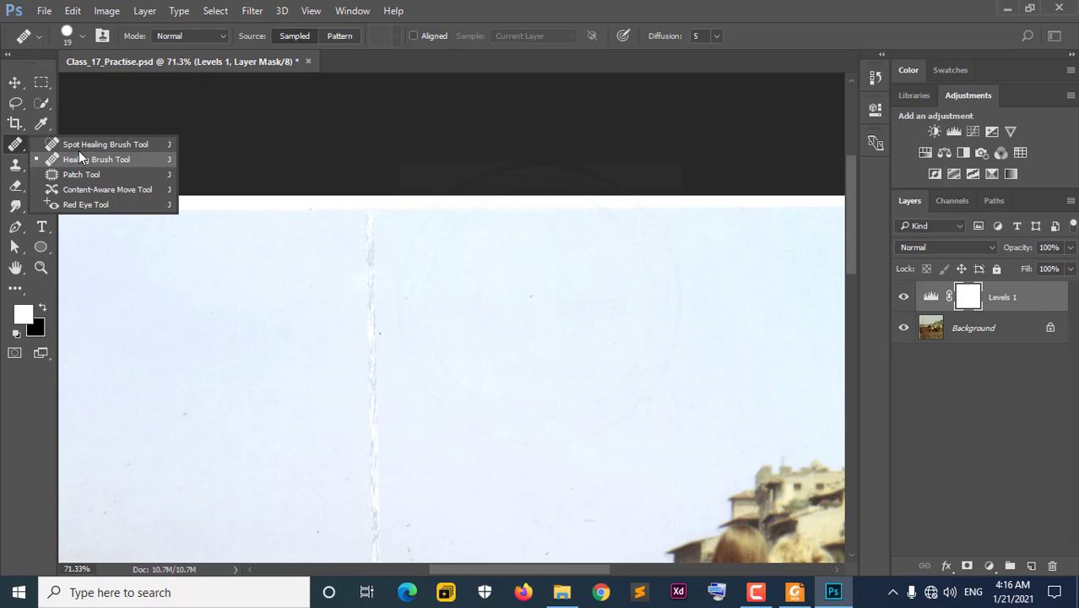
pyautogui.click(76, 142)
pyautogui.click(920, 326)
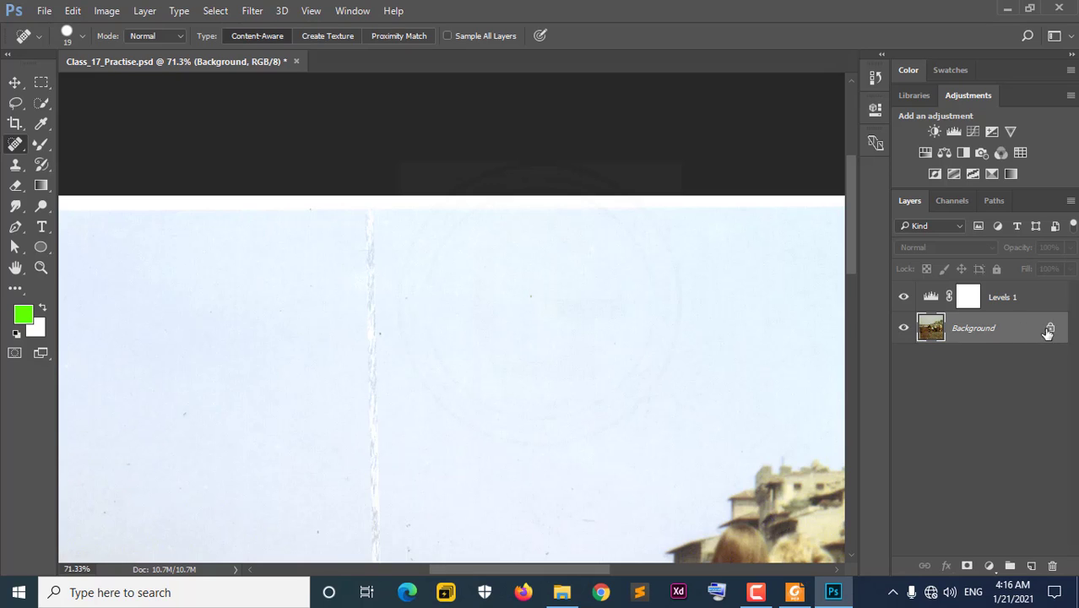
pyautogui.click(1030, 565)
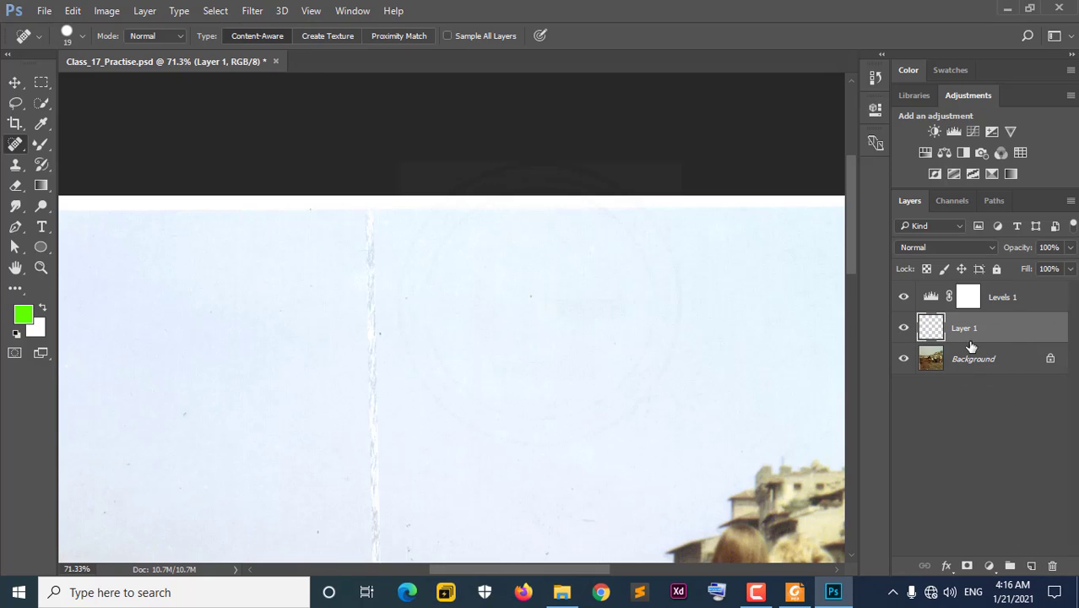
pyautogui.moveTo(989, 361); pyautogui.dragTo(1030, 564)
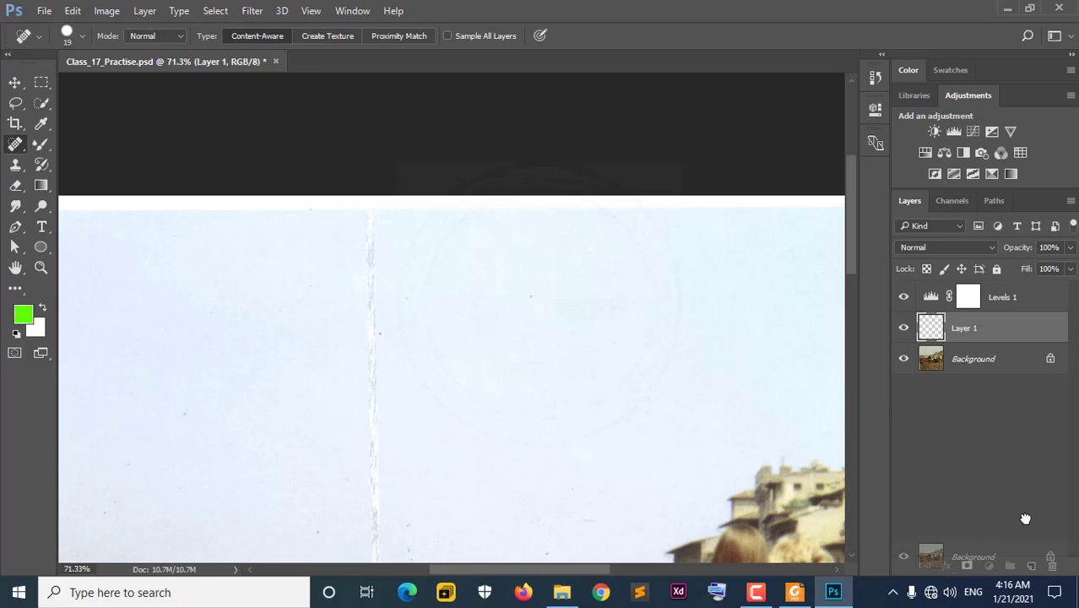
pyautogui.click(981, 338)
pyautogui.press('Delete')
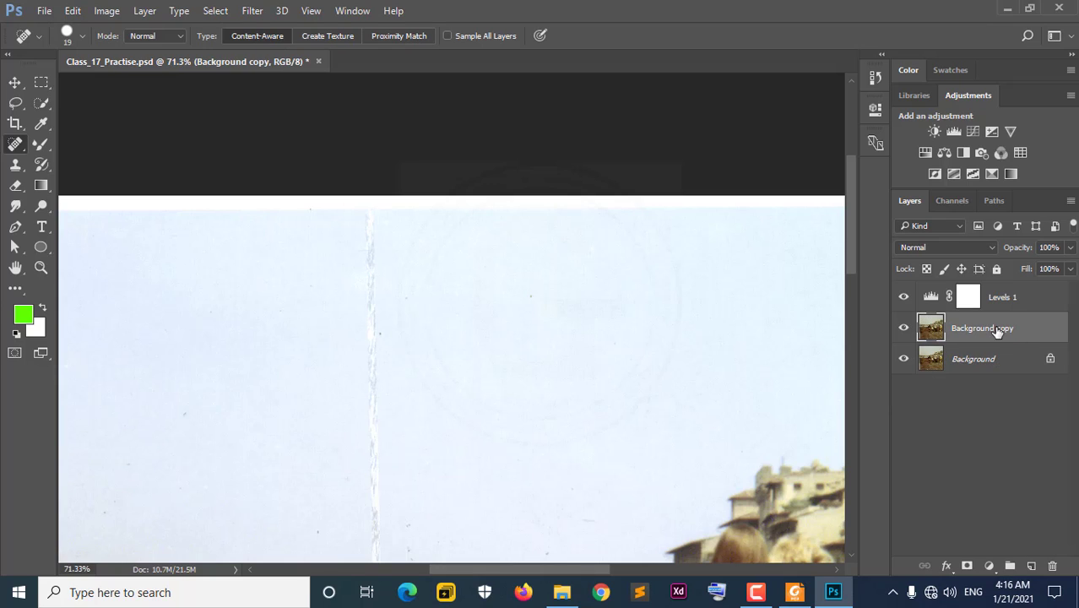
# Step: Heal the uppermost part of the crease in the sky on the Background copy with the Spot Healing Brush
pyautogui.rightClick(16, 144)
pyautogui.click(107, 144)
pyautogui.moveTo(369, 211); pyautogui.dragTo(371, 282)
pyautogui.scroll(2, 373, 246)
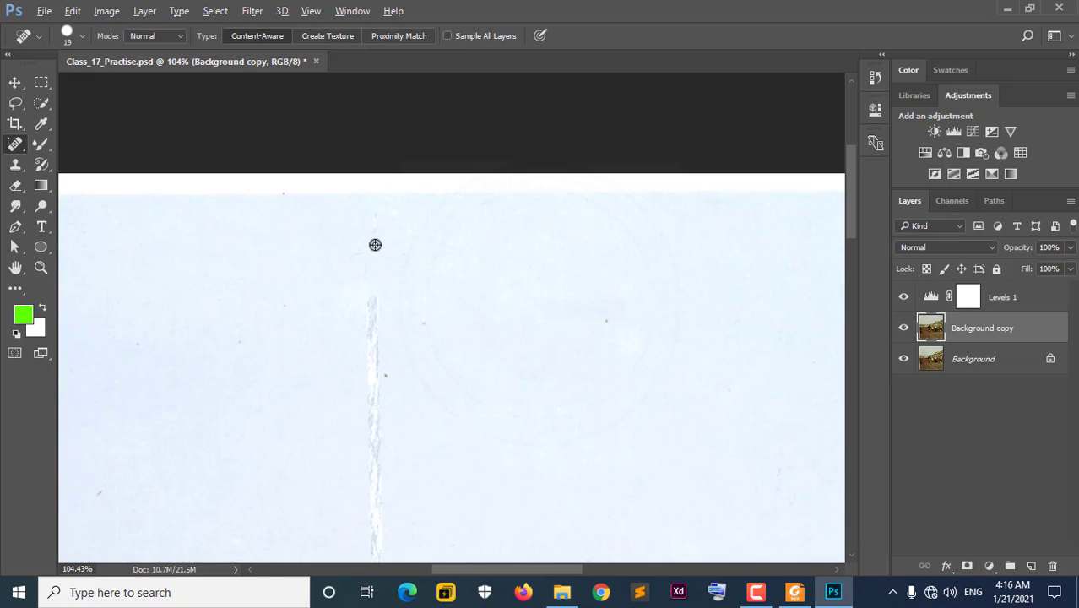
pyautogui.moveTo(373, 204); pyautogui.dragTo(373, 235)
pyautogui.scroll(-3, 407, 277)
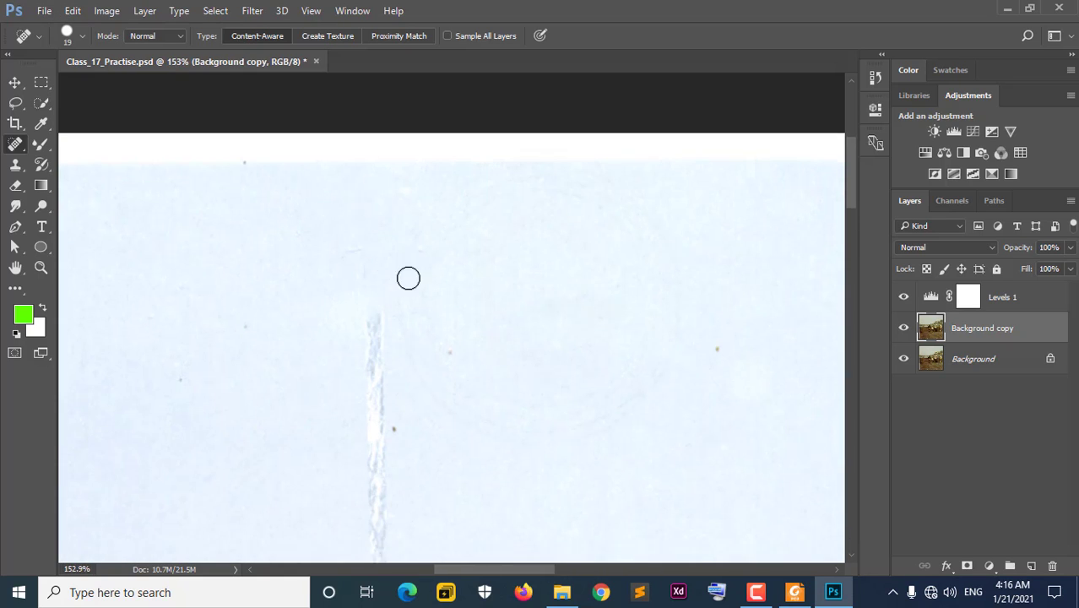
pyautogui.moveTo(375, 173); pyautogui.dragTo(372, 319)
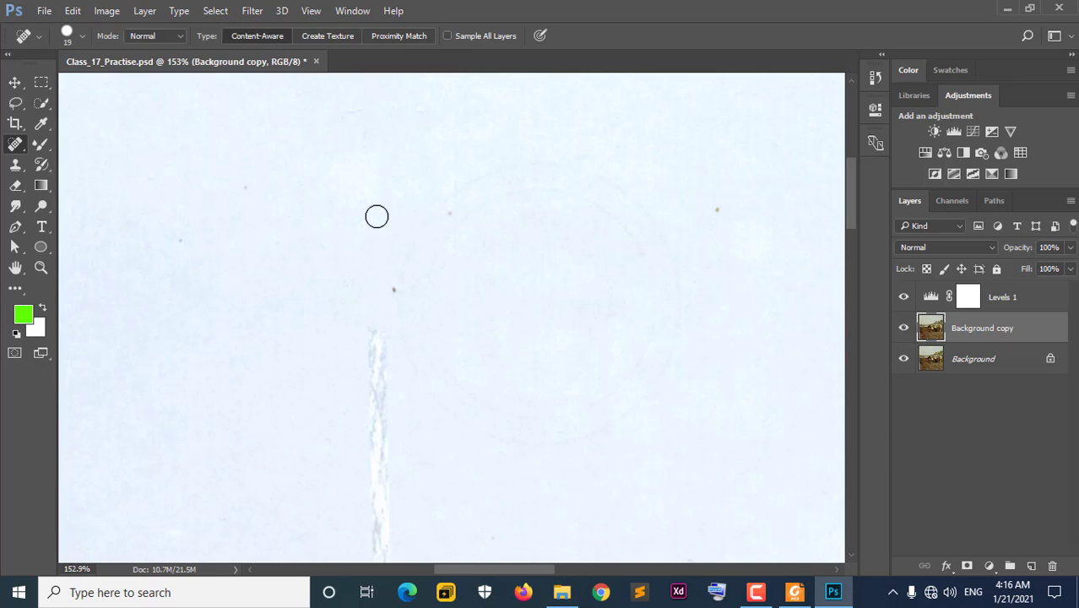
# Step: Heal the rest of the crease in the sky with one straight Spot Healing stroke down to the tree line
pyautogui.scroll(-3, 397, 238)
pyautogui.scroll(-5, 404, 245)
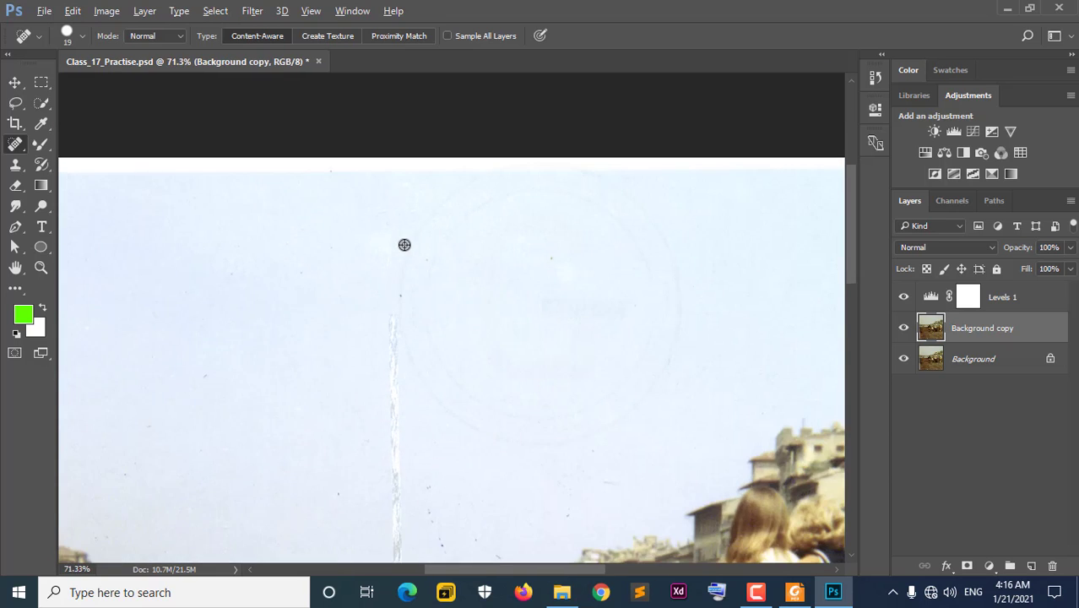
pyautogui.moveTo(446, 315)
pyautogui.mouseDown()
pyautogui.moveTo(405, 238)
pyautogui.moveTo(390, 172)
pyautogui.mouseUp()
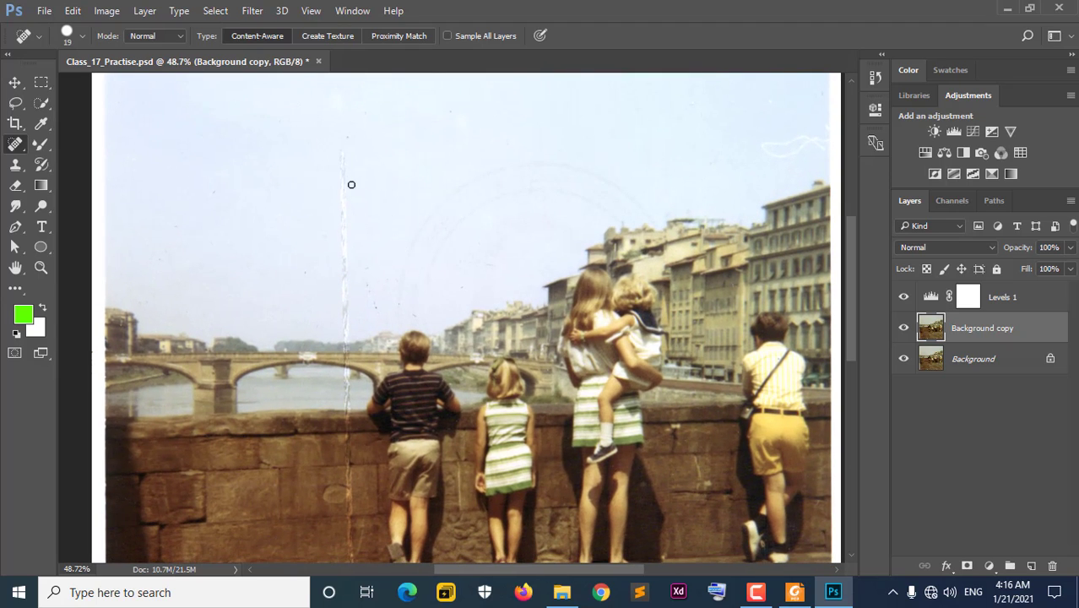
pyautogui.scroll(-4, 352, 184)
pyautogui.scroll(4, 353, 182)
pyautogui.scroll(-1, 353, 182)
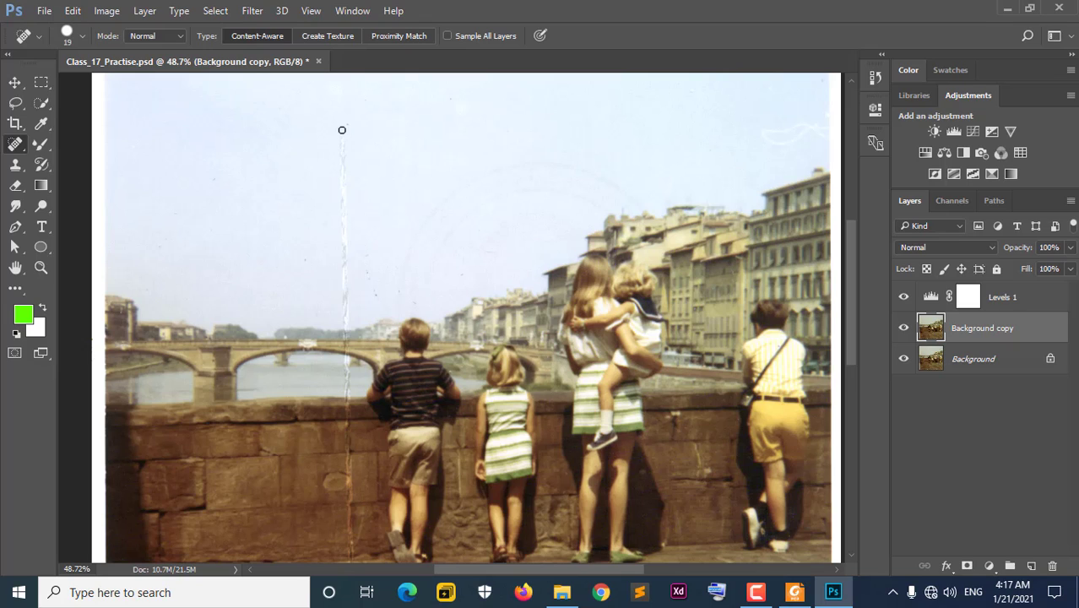
pyautogui.keyDown('shift'); pyautogui.click(346, 327); pyautogui.keyUp('shift')
# Step: Spot-heal the crease in short dabs over the distant trees and down across the bridge to its arch
pyautogui.scroll(3, 343, 268)
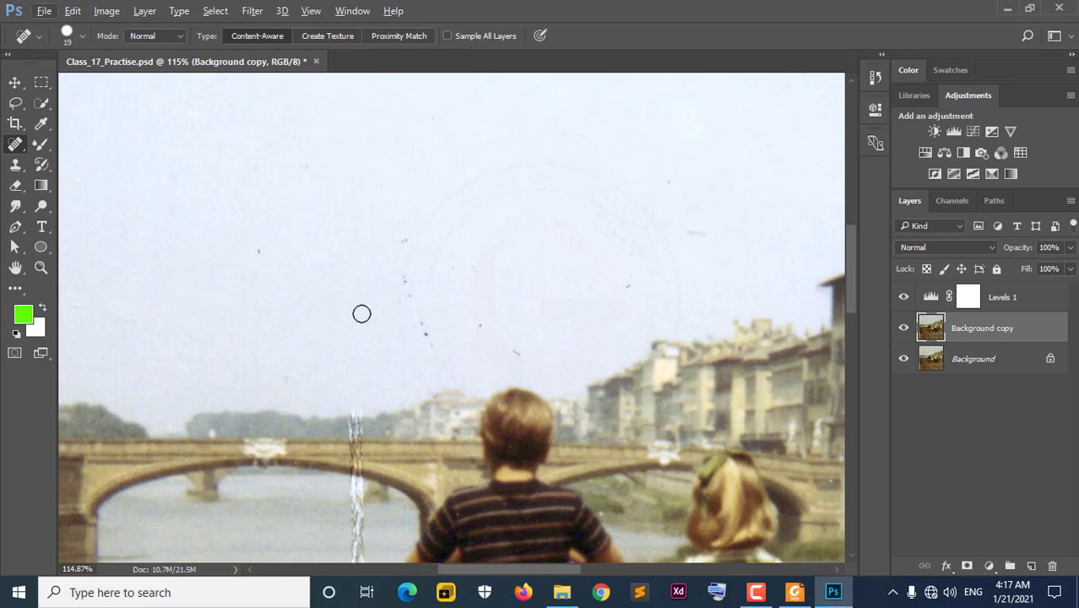
pyautogui.scroll(-4, 363, 308)
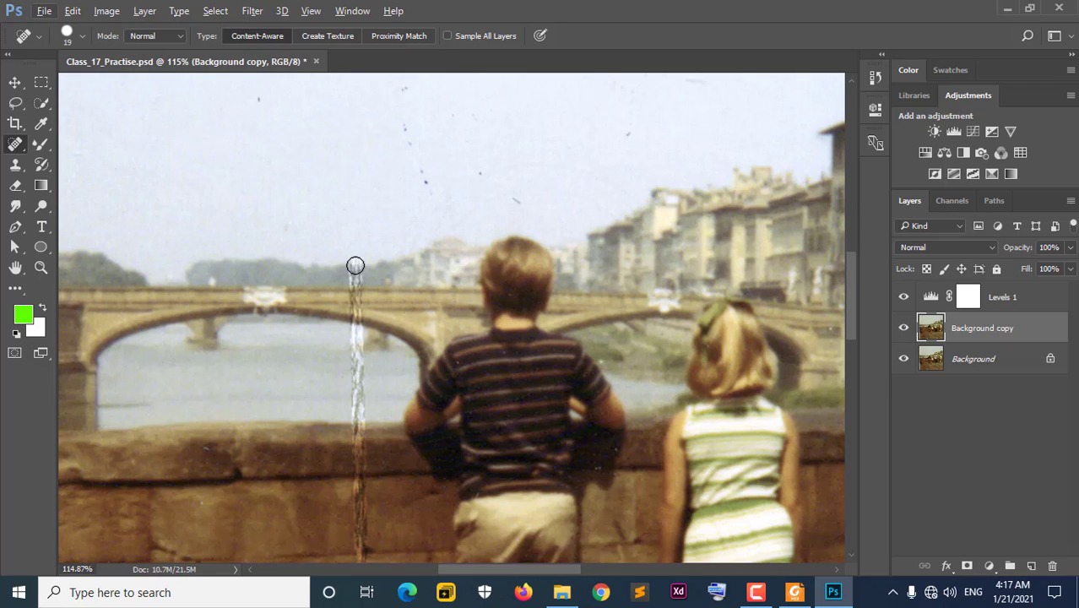
pyautogui.click(354, 270)
pyautogui.click(354, 279)
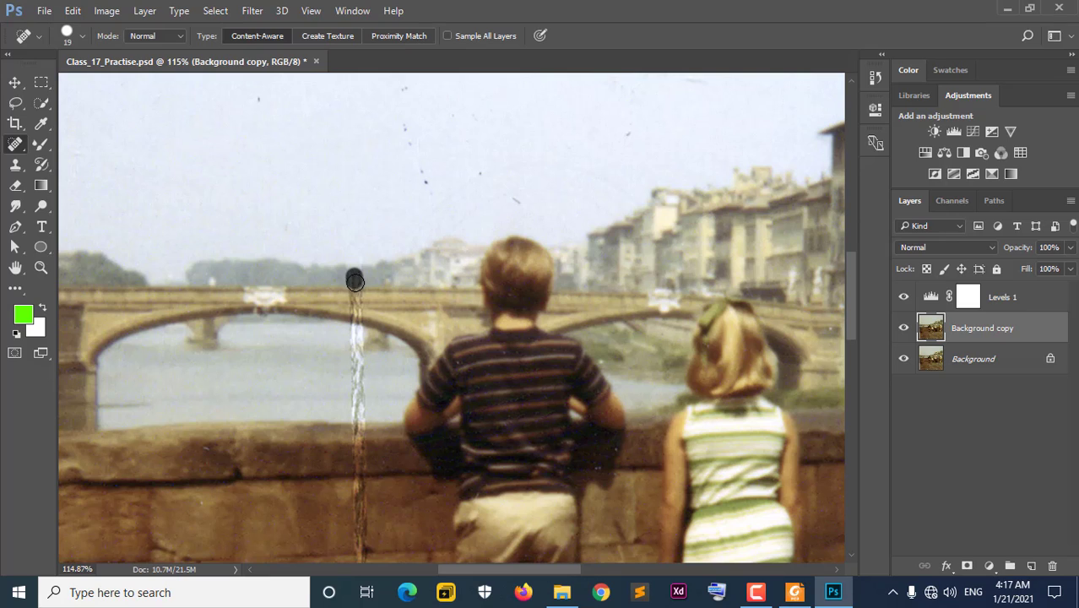
pyautogui.click(355, 294)
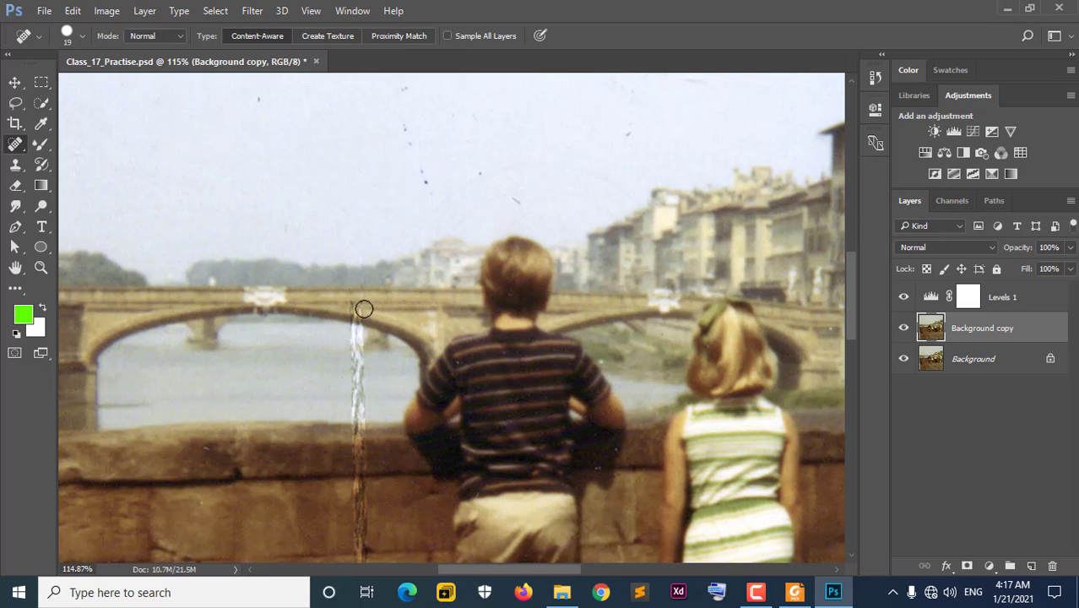
pyautogui.click(356, 334)
pyautogui.click(356, 329)
# Step: Spot-heal the crease over the river beneath the bridge arch, down to the top edge of the stone wall
pyautogui.scroll(-2, 346, 382)
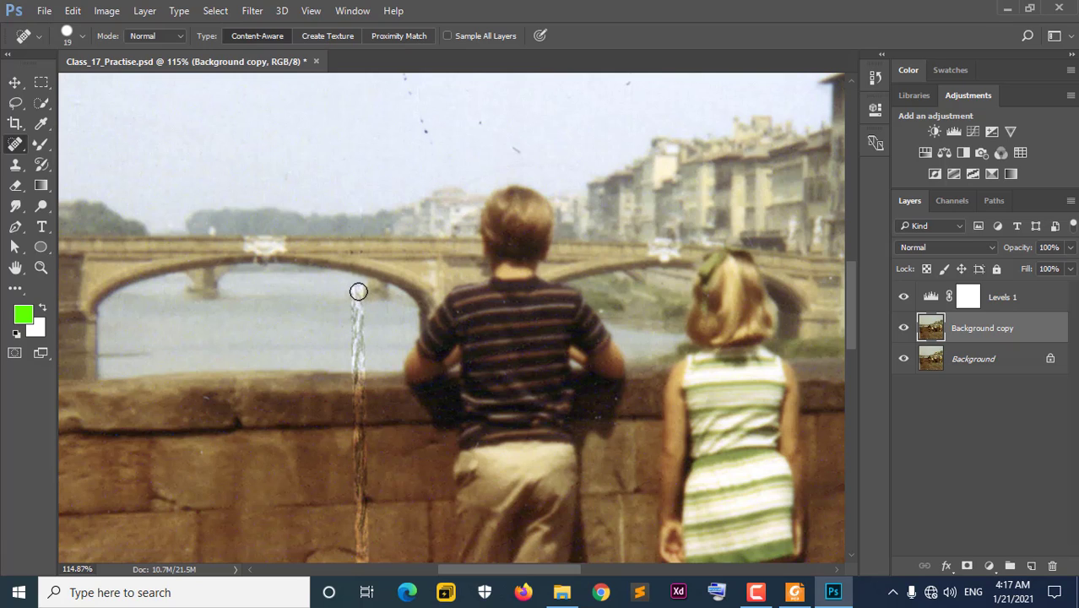
pyautogui.click(358, 291)
pyautogui.click(358, 298)
pyautogui.scroll(-4, 361, 325)
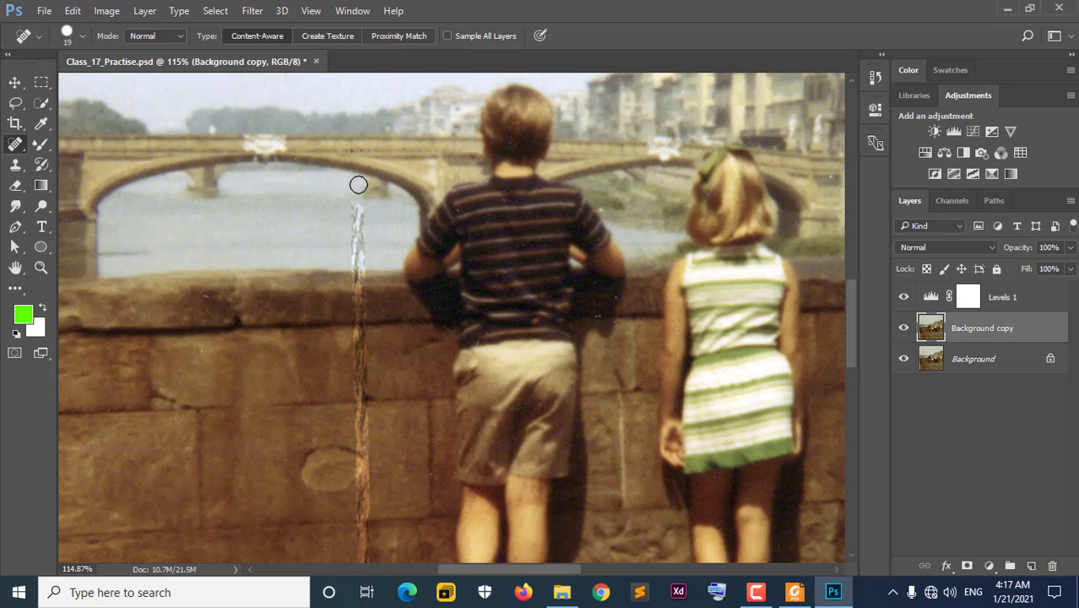
pyautogui.scroll(-1, 388, 227)
pyautogui.scroll(2, 372, 169)
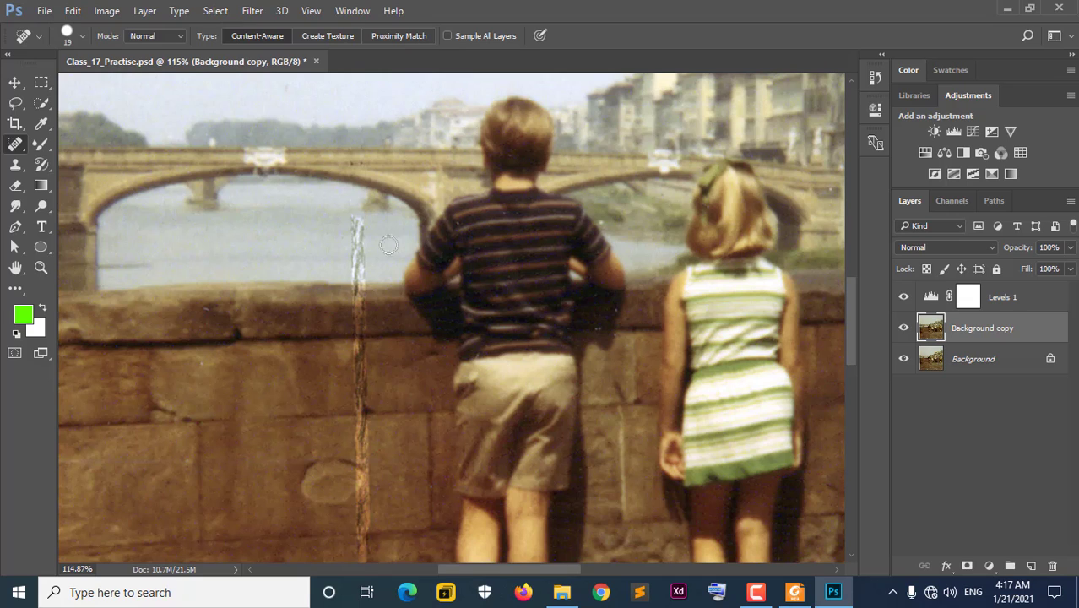
pyautogui.scroll(-2, 351, 304)
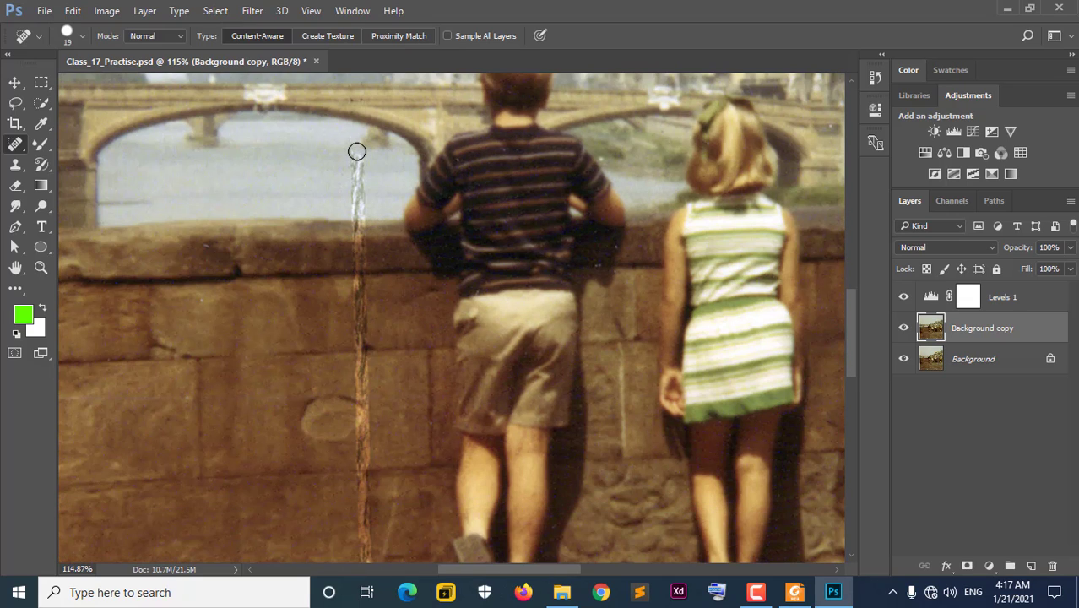
pyautogui.moveTo(356, 151)
pyautogui.mouseDown()
pyautogui.moveTo(359, 210)
pyautogui.moveTo(357, 175)
pyautogui.mouseUp()
pyautogui.scroll(-1, 358, 203)
pyautogui.scroll(-1, 380, 258)
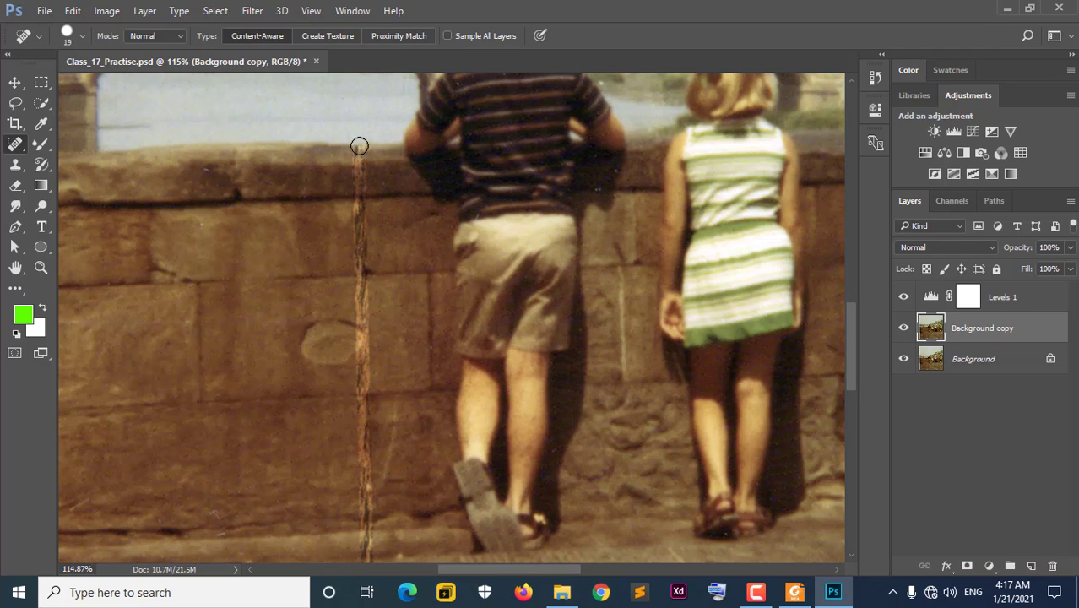
# Step: Spot-heal the crease across the top ledge of the stone wall, beside the boy in the striped shirt
pyautogui.moveTo(358, 150); pyautogui.dragTo(363, 205)
pyautogui.scroll(-1, 363, 204)
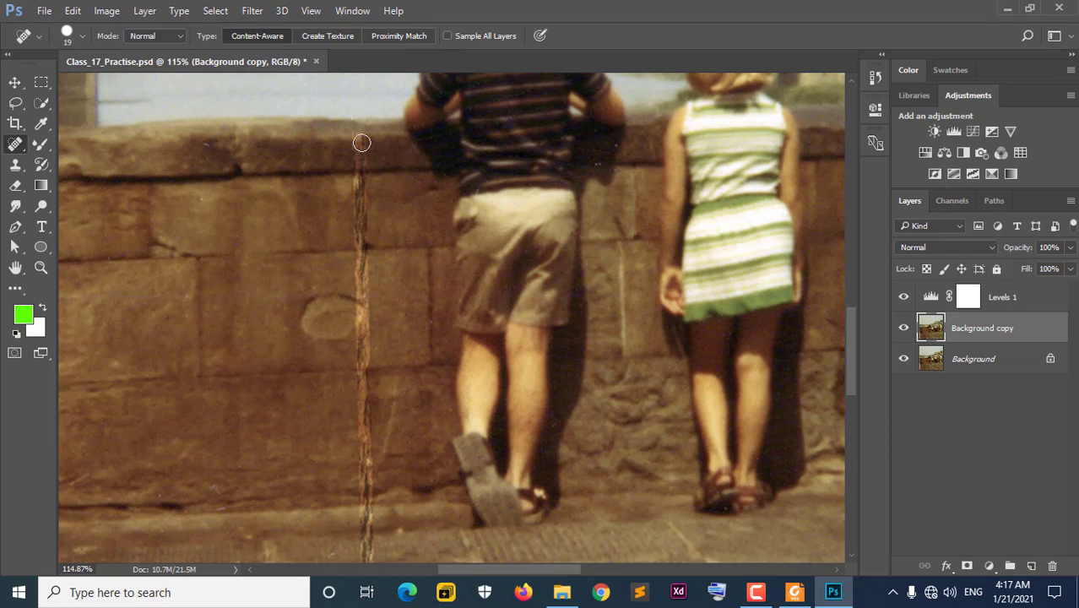
pyautogui.moveTo(361, 138); pyautogui.dragTo(362, 172)
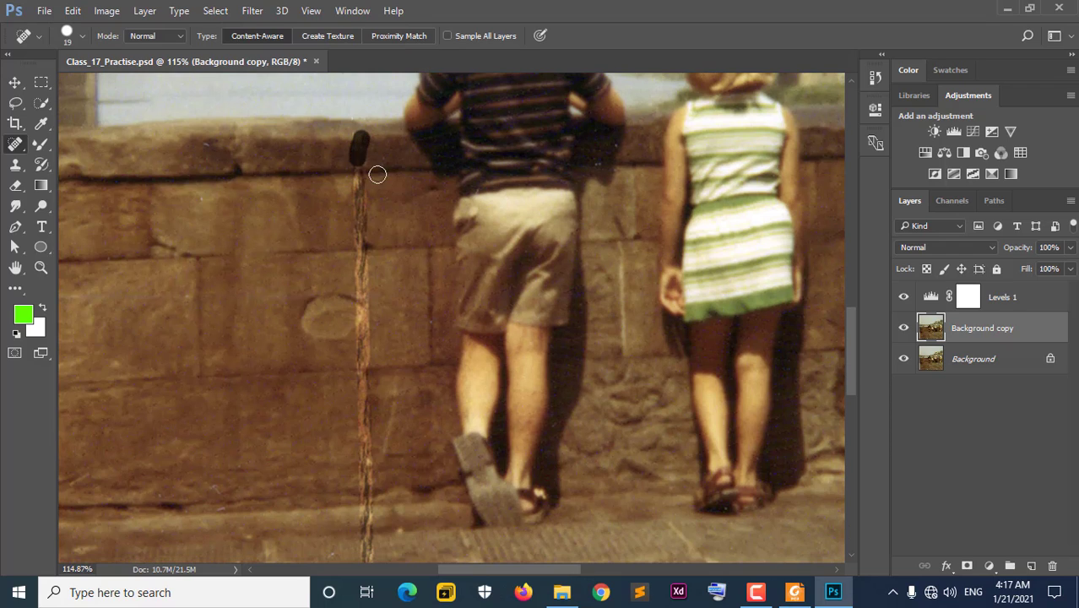
pyautogui.scroll(-3, 369, 270)
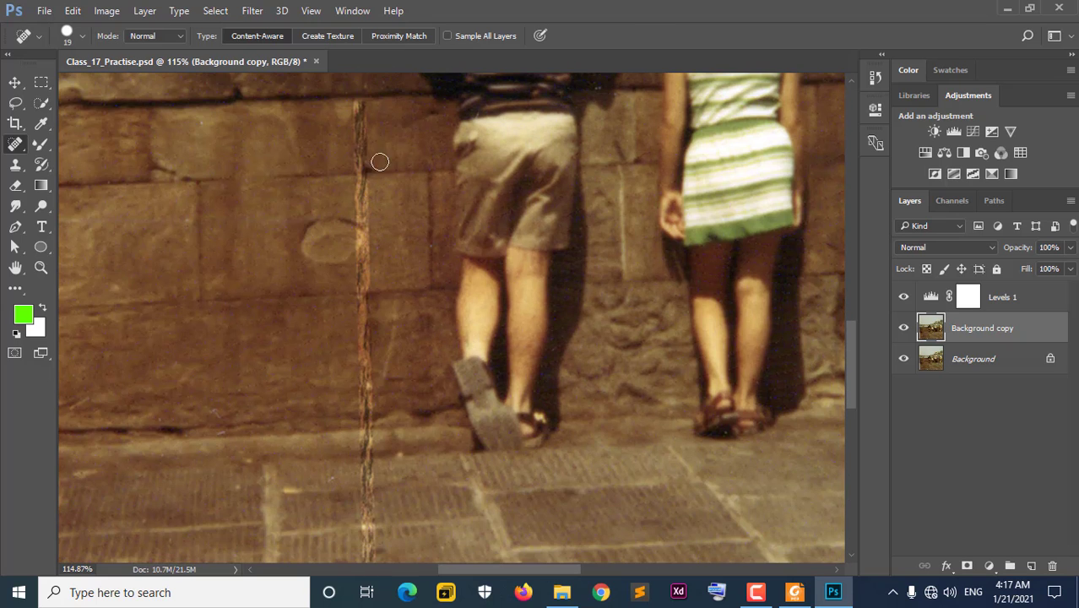
pyautogui.scroll(-3, 375, 191)
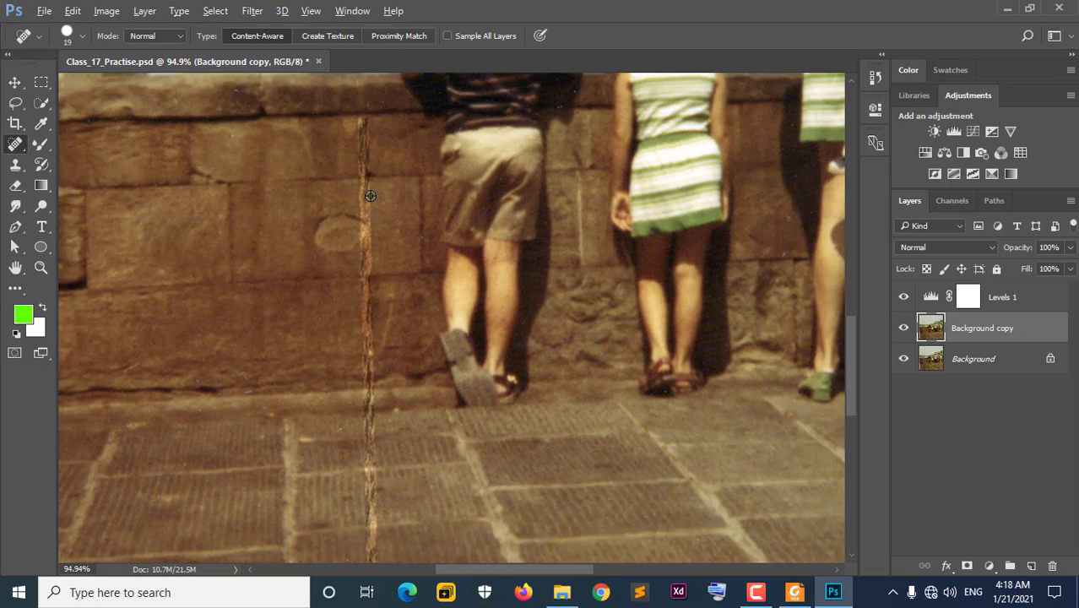
# Step: Spot-heal the rest of the crease with one straight stroke down the stone wall and pavement to the photo's bottom edge
pyautogui.scroll(-3, 377, 148)
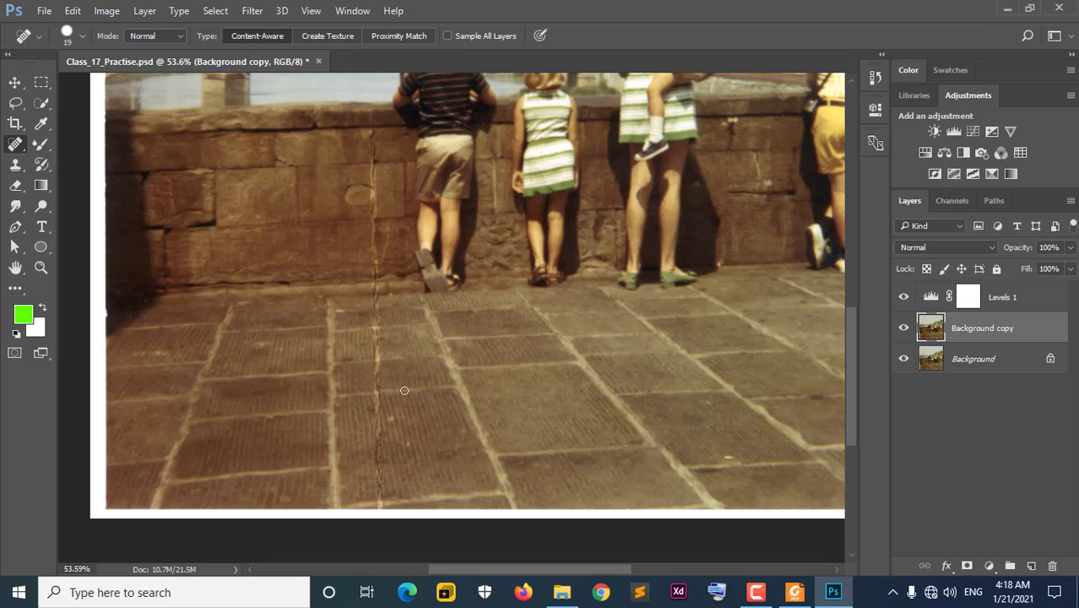
pyautogui.keyDown('shift'); pyautogui.click(379, 508); pyautogui.keyUp('shift')
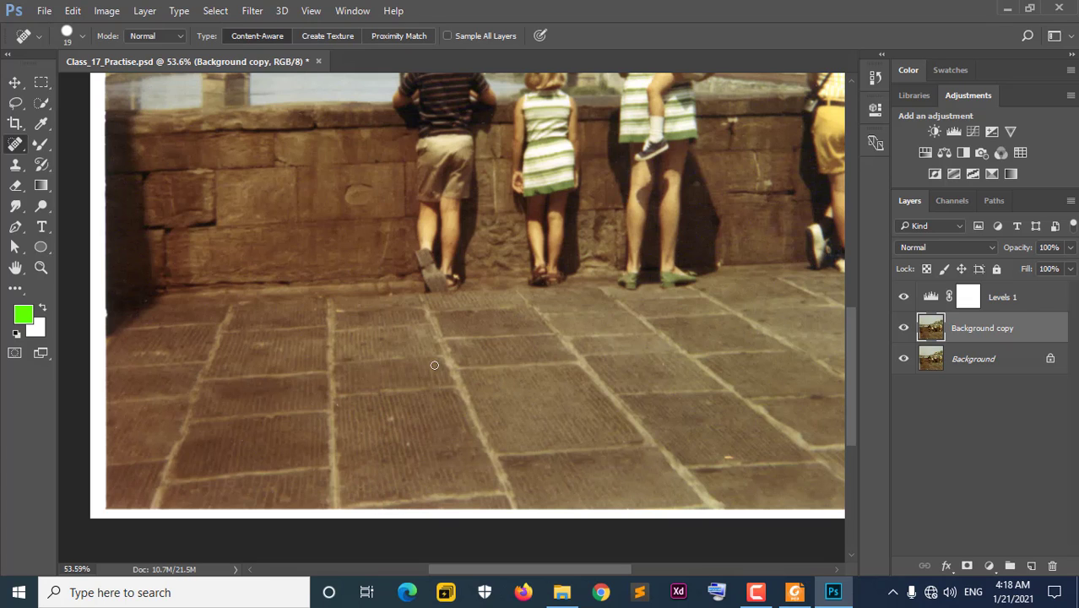
pyautogui.scroll(-2, 406, 356)
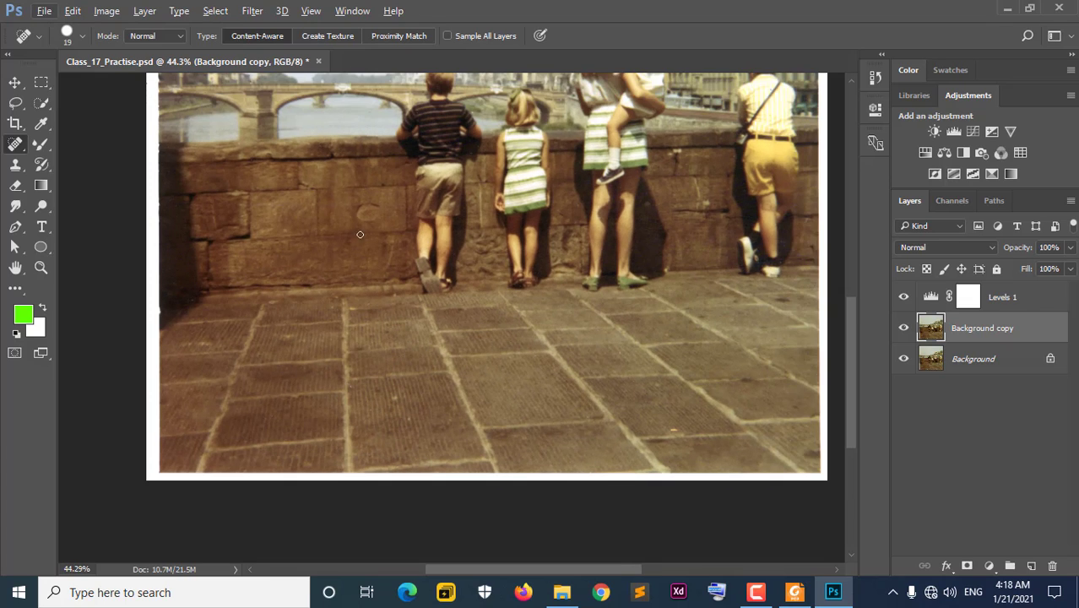
pyautogui.scroll(-3, 410, 345)
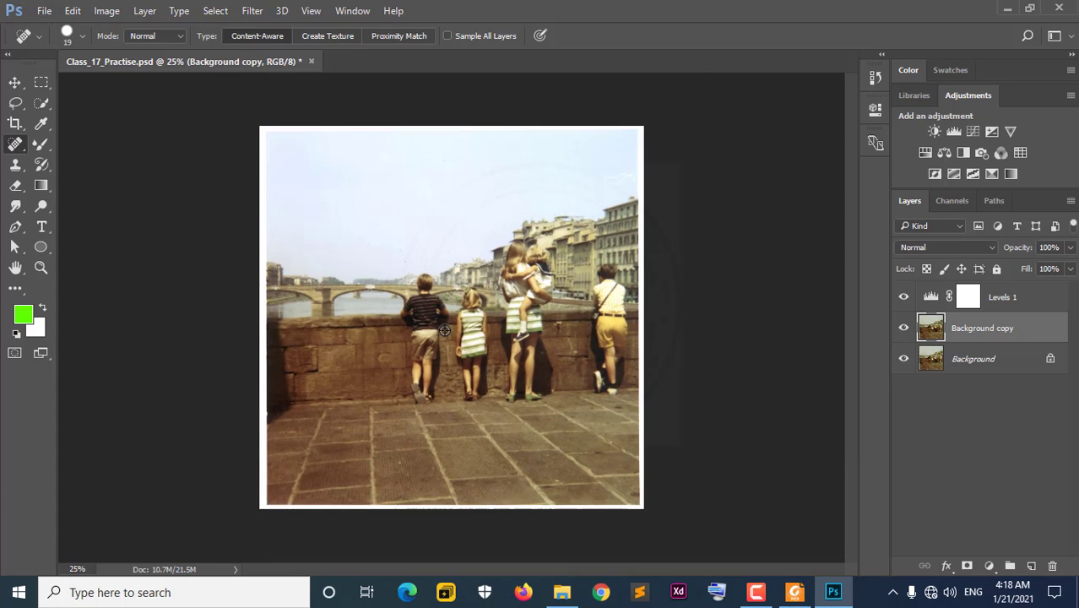
pyautogui.scroll(1, 417, 324)
pyautogui.scroll(1, 417, 324)
pyautogui.scroll(-2, 418, 324)
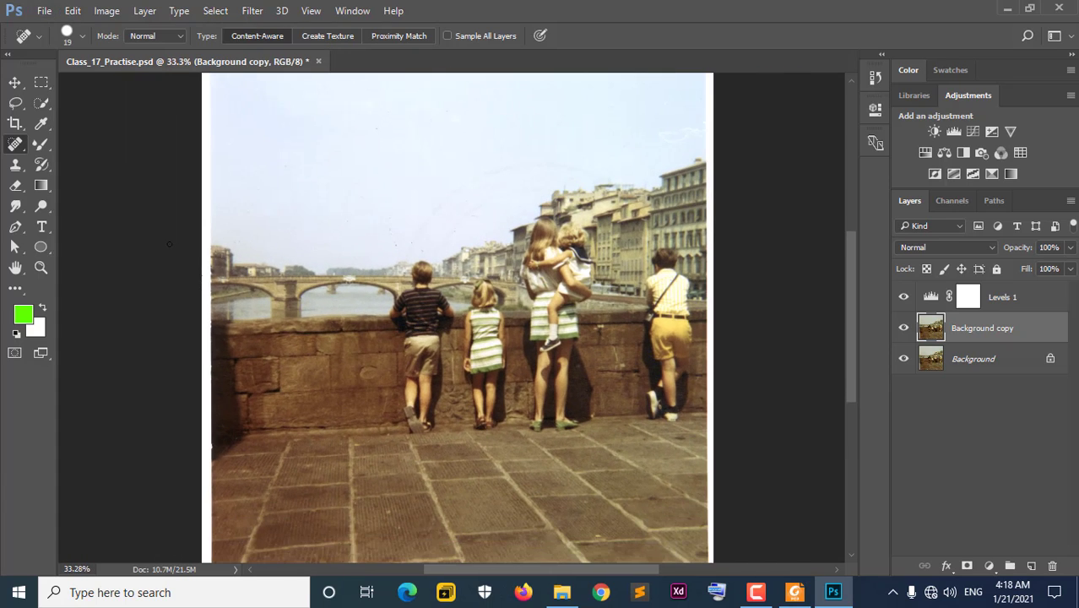
pyautogui.scroll(1, 267, 245)
pyautogui.scroll(-2, 575, 298)
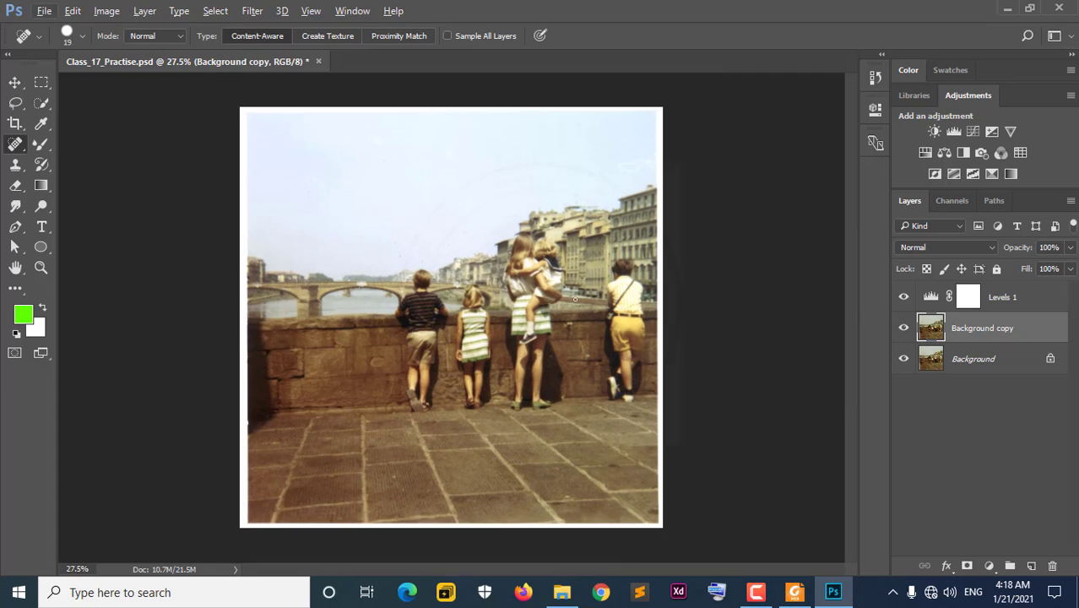
# Step: Outline the person in yellow shorts with the Patch tool, replace them with the adjacent wall and buildings, and clear the selection
pyautogui.scroll(3, 642, 296)
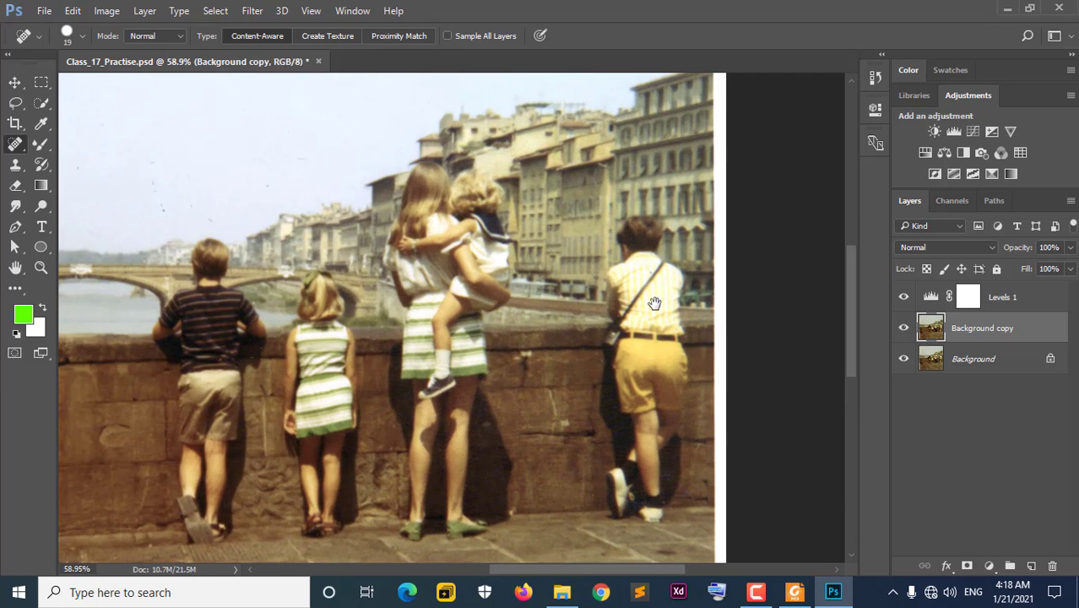
pyautogui.moveTo(654, 302); pyautogui.dragTo(519, 290)
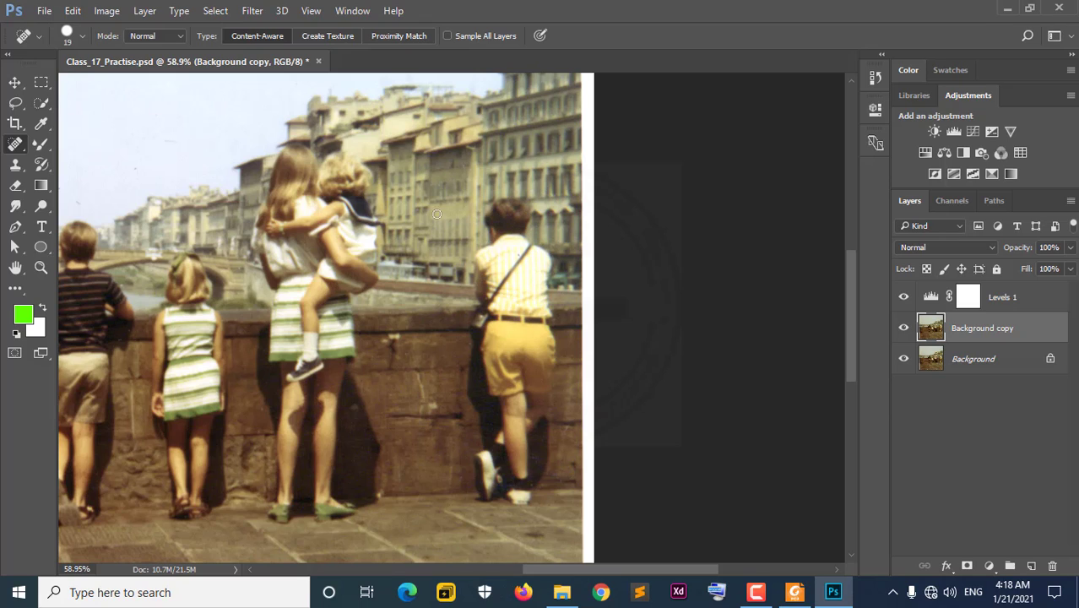
pyautogui.rightClick(21, 150)
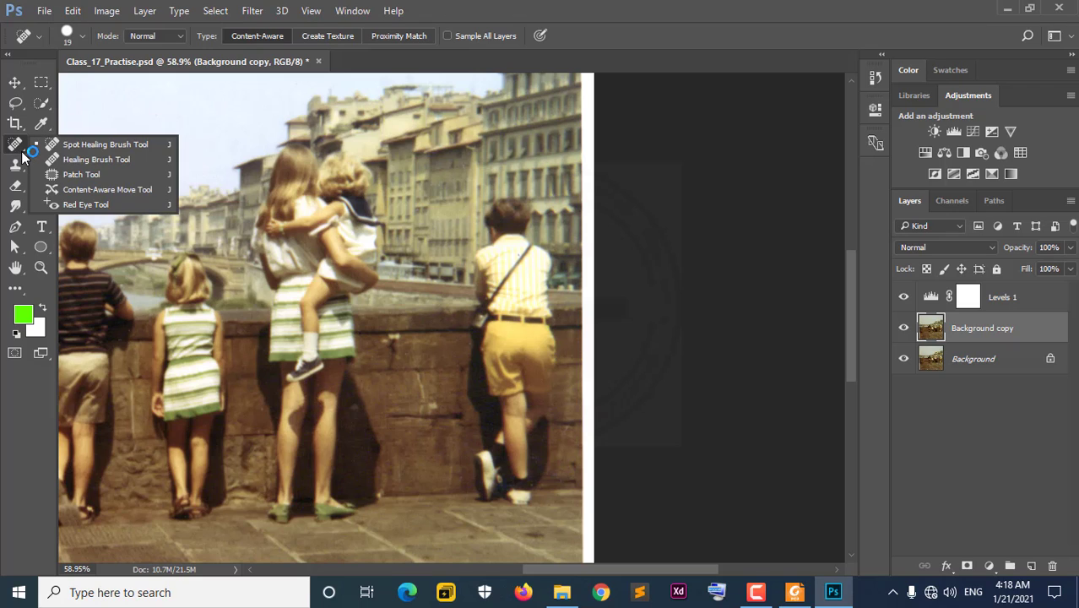
pyautogui.click(81, 175)
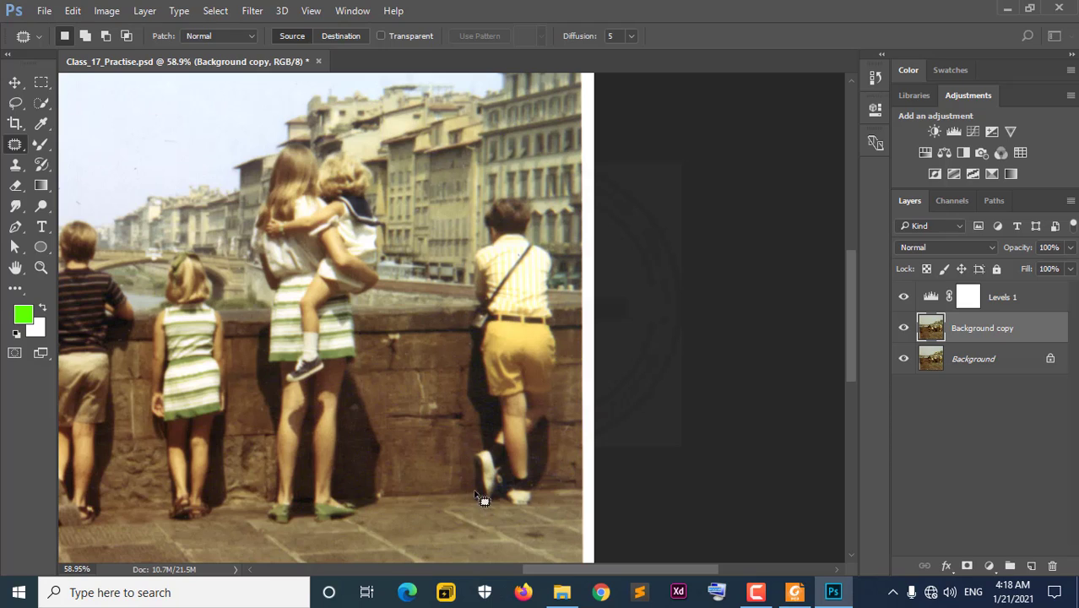
pyautogui.moveTo(483, 500)
pyautogui.mouseDown()
pyautogui.moveTo(461, 344)
pyautogui.moveTo(486, 207)
pyautogui.moveTo(510, 193)
pyautogui.moveTo(531, 203)
pyautogui.moveTo(533, 234)
pyautogui.moveTo(552, 259)
pyautogui.moveTo(564, 344)
pyautogui.moveTo(547, 488)
pyautogui.moveTo(532, 510)
pyautogui.moveTo(484, 506)
pyautogui.mouseUp()
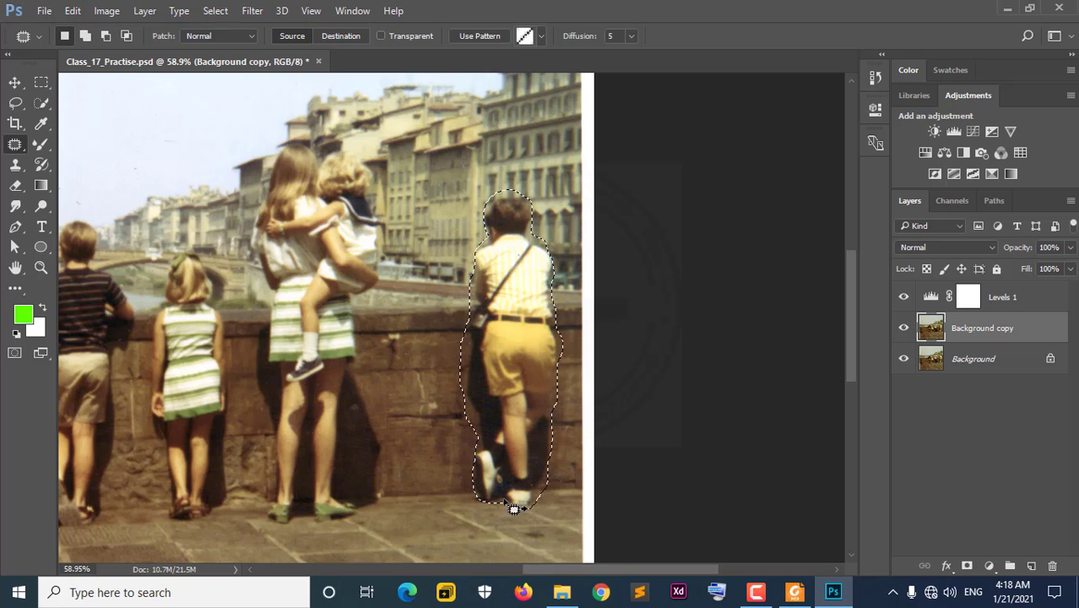
pyautogui.moveTo(518, 384); pyautogui.dragTo(417, 375)
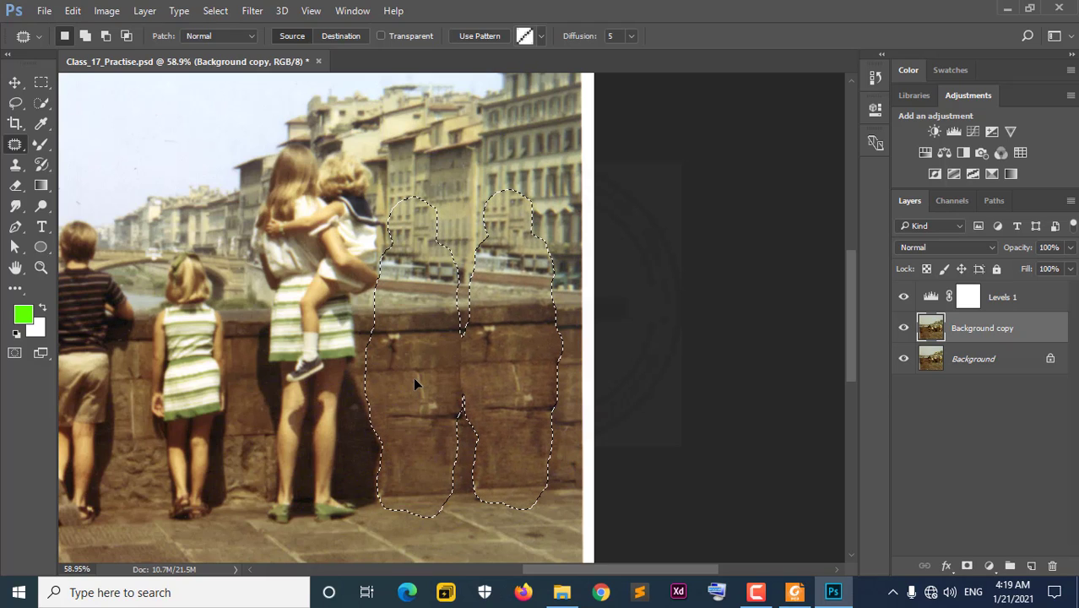
pyautogui.moveTo(413, 377); pyautogui.dragTo(413, 378)
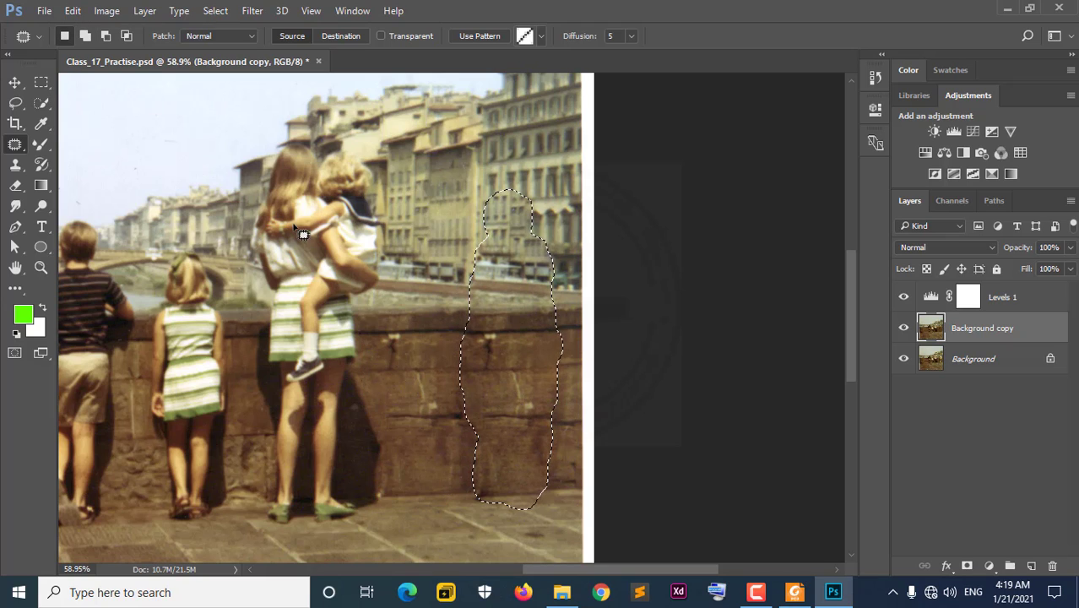
pyautogui.click(16, 83)
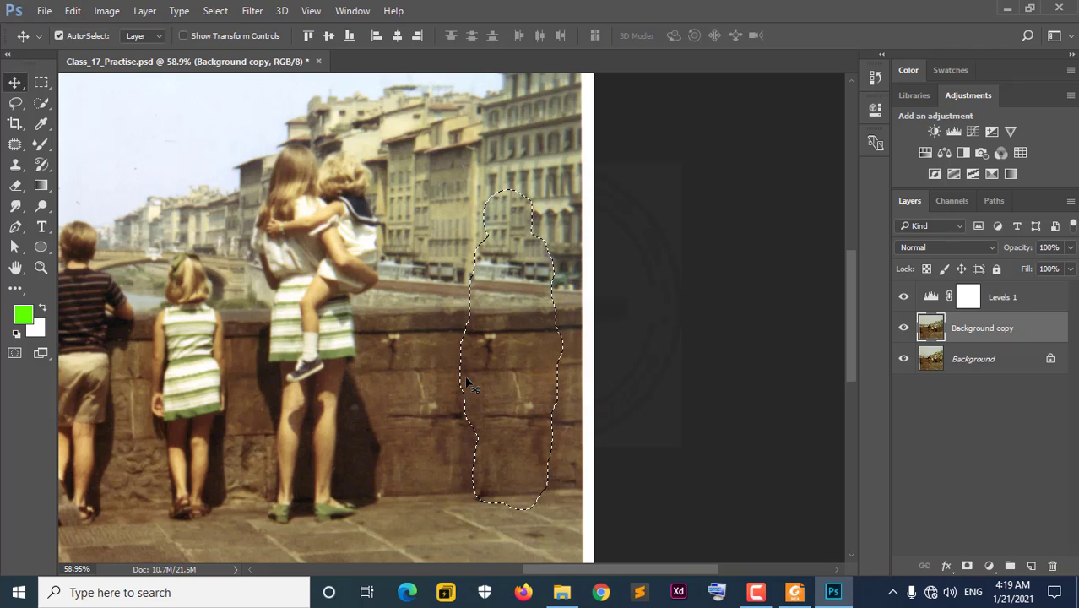
pyautogui.hotkey('ctrl', 'd')
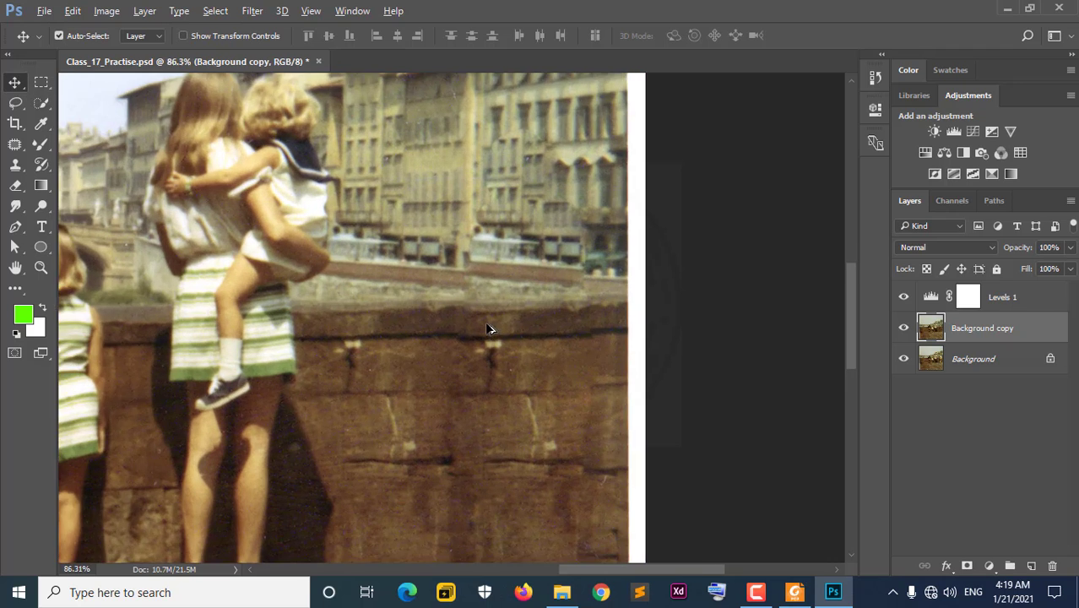
# Step: Clone-stamp the dark joint below the wall's ledge across the patched area, sampling the same joint just left of it
pyautogui.scroll(2, 499, 342)
pyautogui.scroll(-1, 493, 326)
pyautogui.scroll(-1, 494, 333)
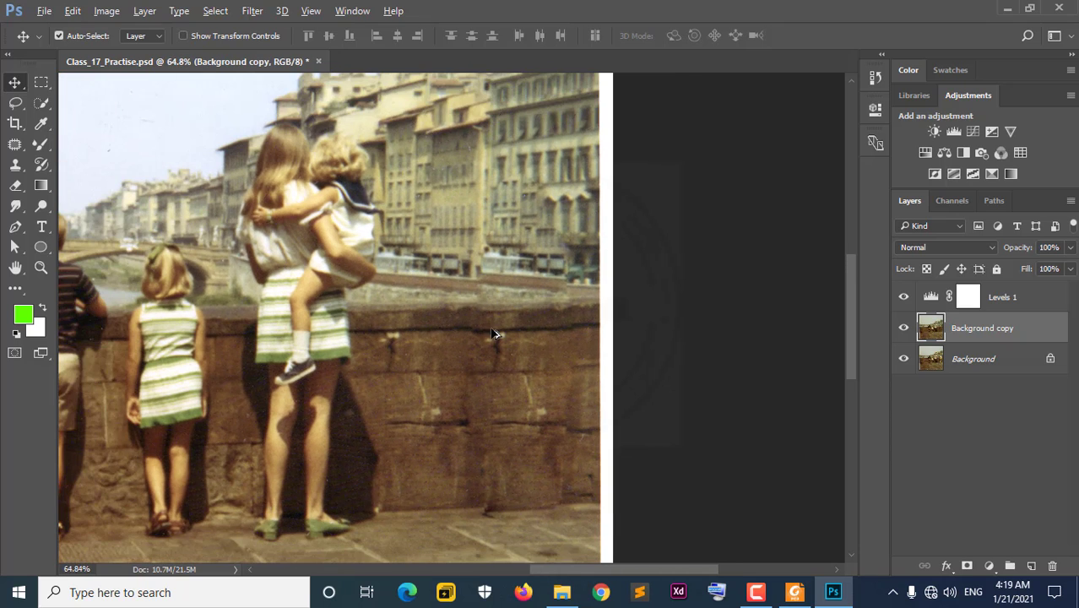
pyautogui.scroll(2, 513, 349)
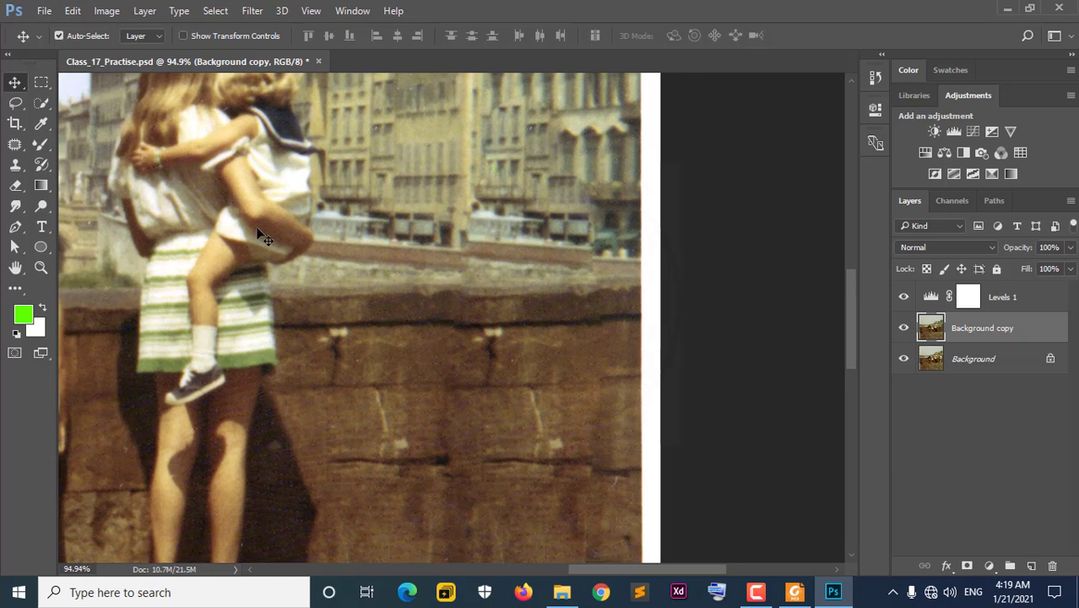
pyautogui.click(16, 165)
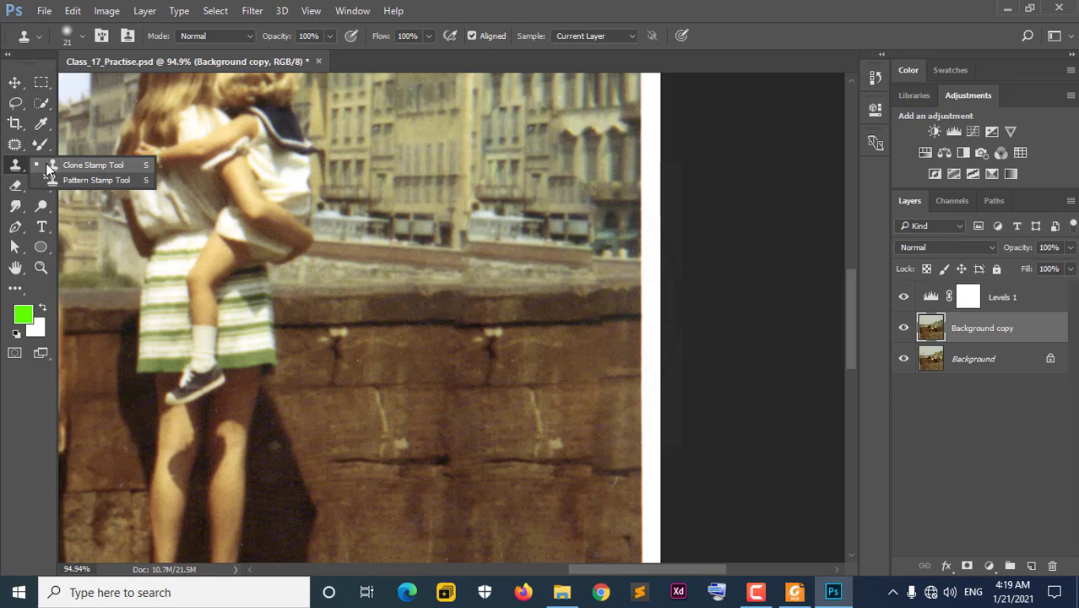
pyautogui.click(75, 165)
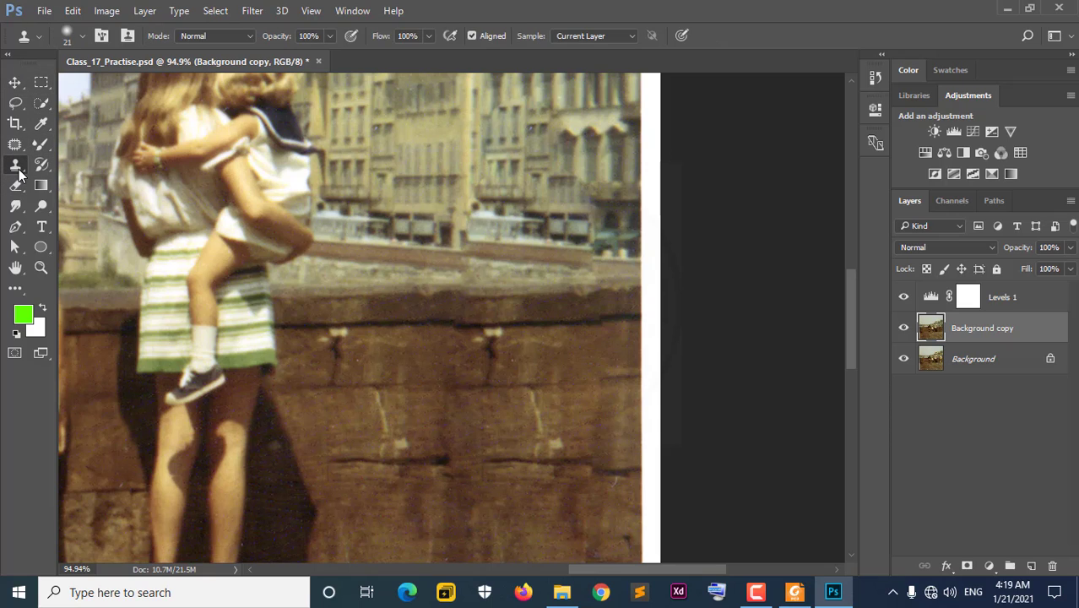
pyautogui.click(15, 145)
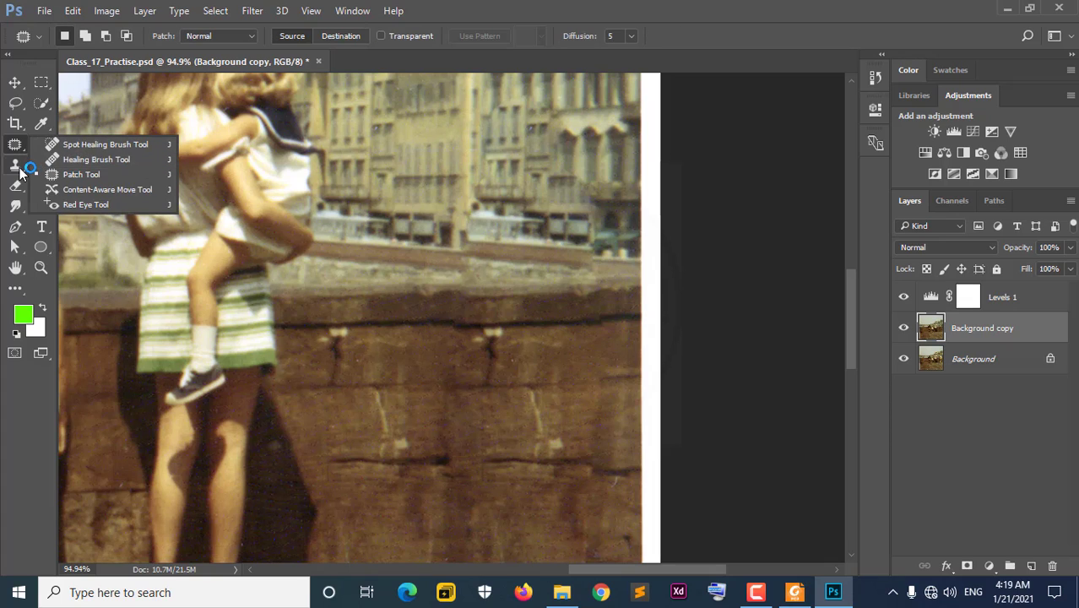
pyautogui.click(15, 165)
pyautogui.click(64, 167)
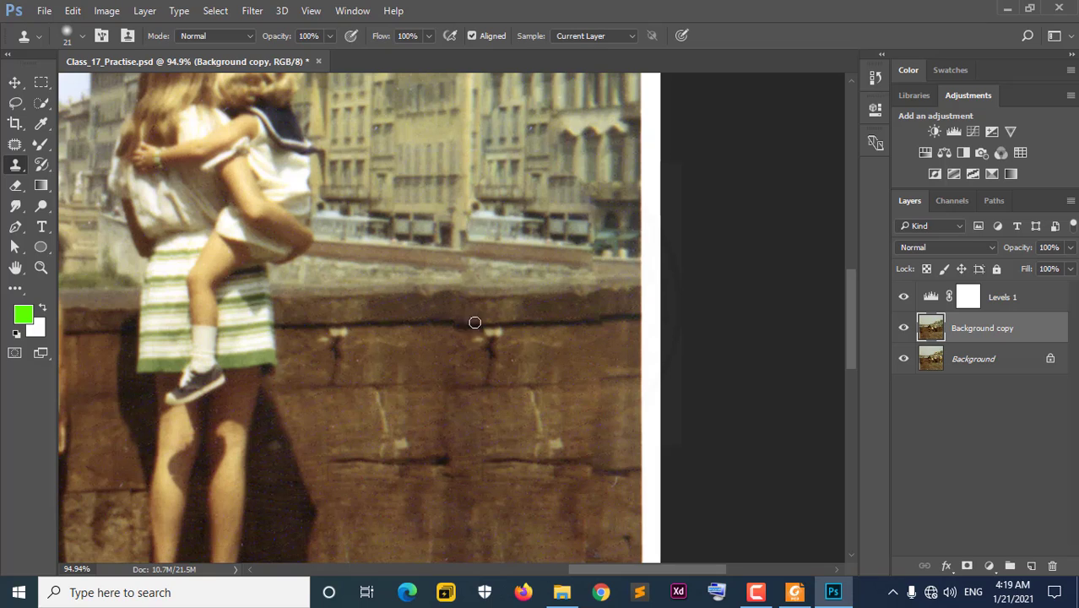
pyautogui.keyDown('alt'); pyautogui.click(419, 320); pyautogui.keyUp('alt')
pyautogui.moveTo(467, 322)
pyautogui.mouseDown()
pyautogui.moveTo(505, 318)
pyautogui.moveTo(460, 326)
pyautogui.moveTo(542, 323)
pyautogui.mouseUp()
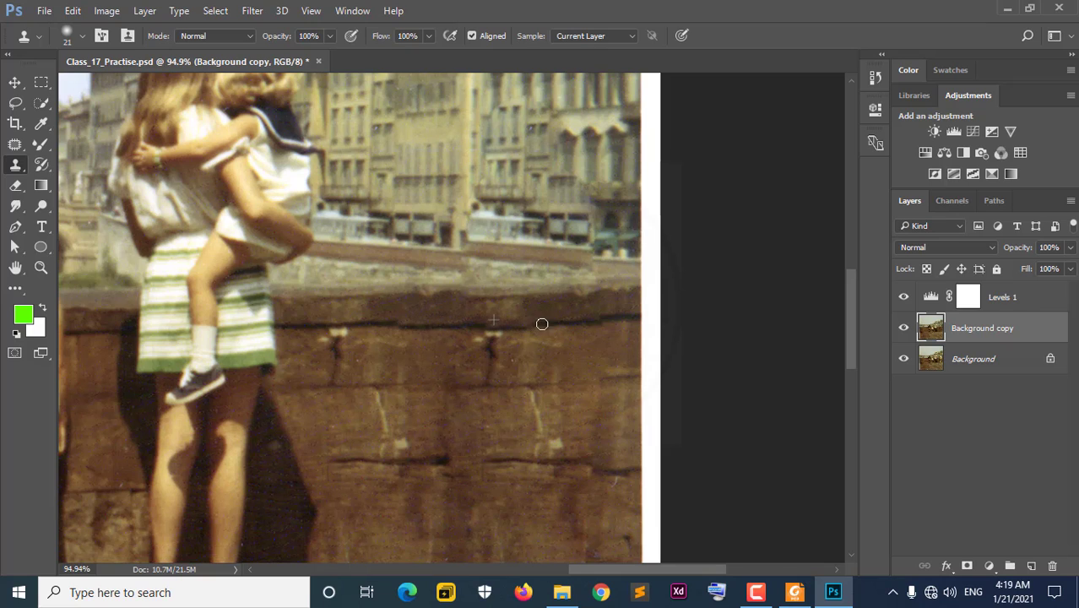
# Step: Clone more of the dark ledge joint over the breaks left of the first stroke, resampling it nearer the woman
pyautogui.scroll(-3, 445, 340)
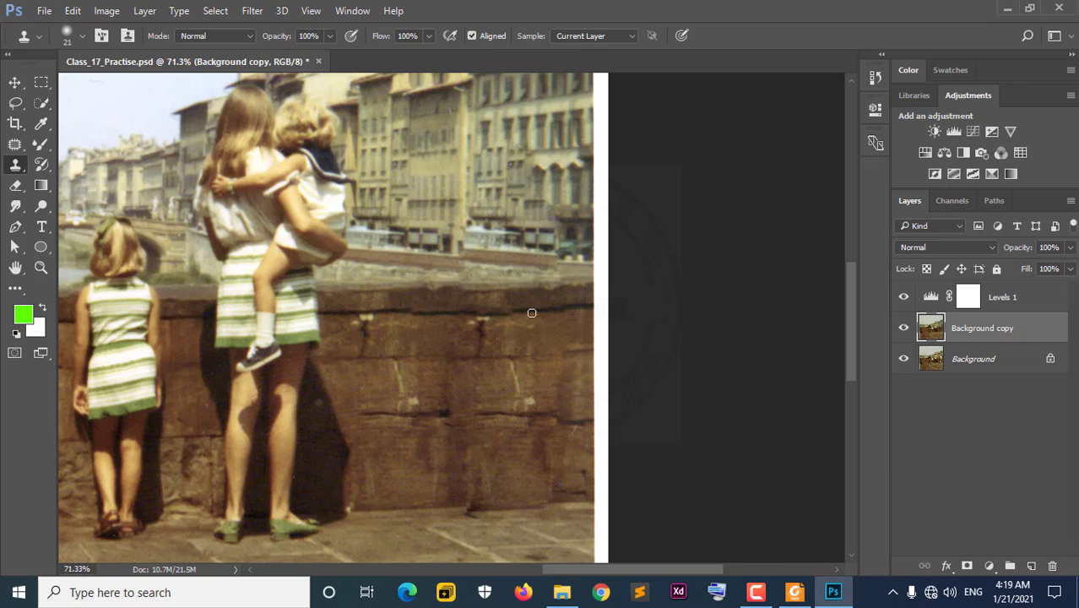
pyautogui.scroll(4, 537, 310)
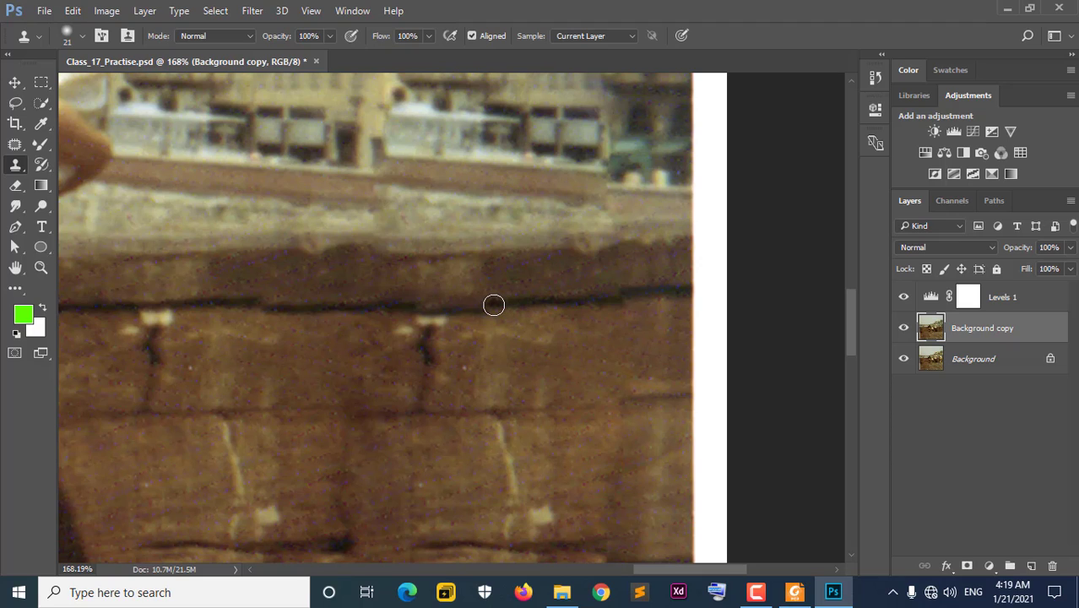
pyautogui.moveTo(446, 302); pyautogui.dragTo(415, 302)
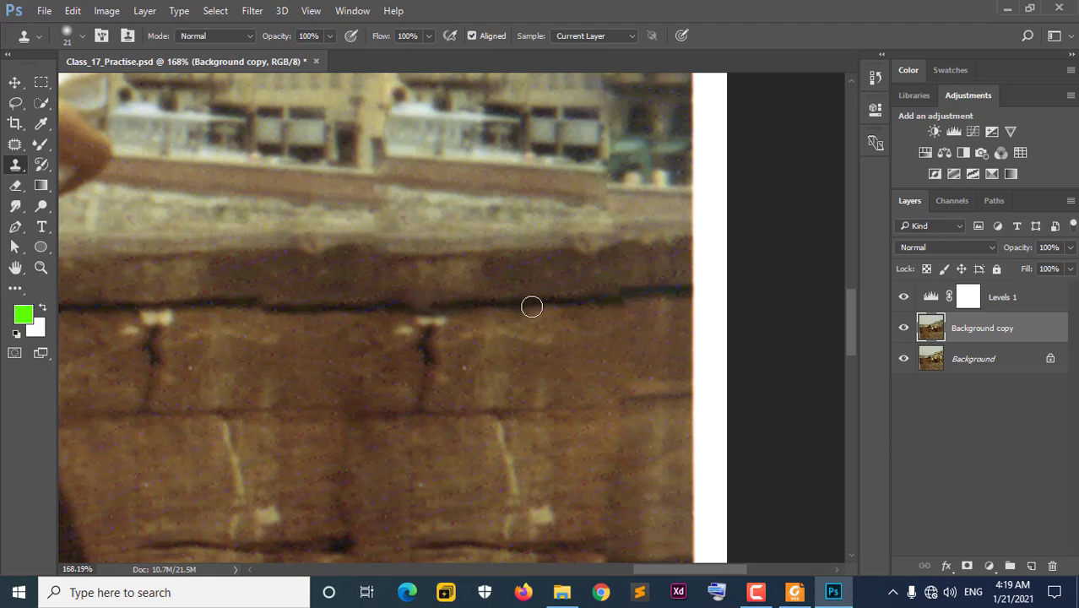
pyautogui.press('alt')
pyautogui.press('alt')
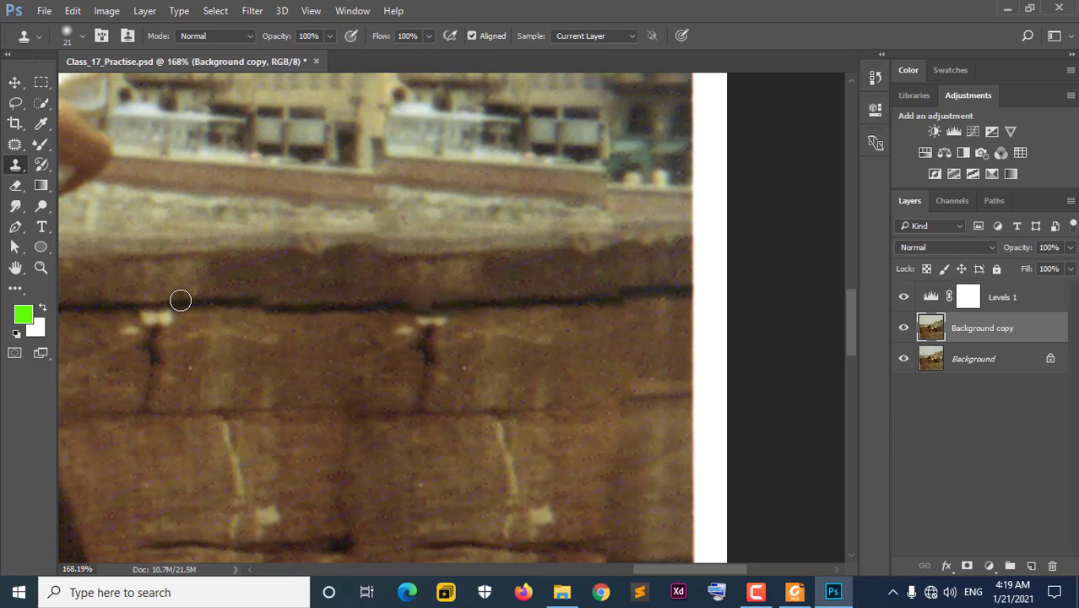
pyautogui.moveTo(184, 302); pyautogui.dragTo(340, 298)
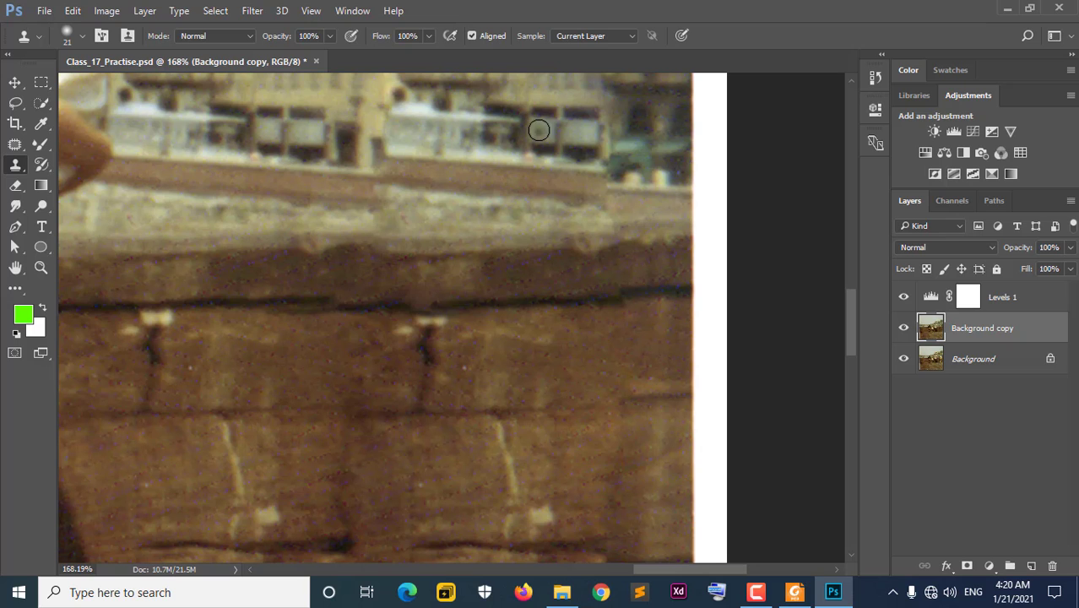
# Step: Examine the patched wall and buildings up close and against the rest of the photo
pyautogui.scroll(-5, 423, 299)
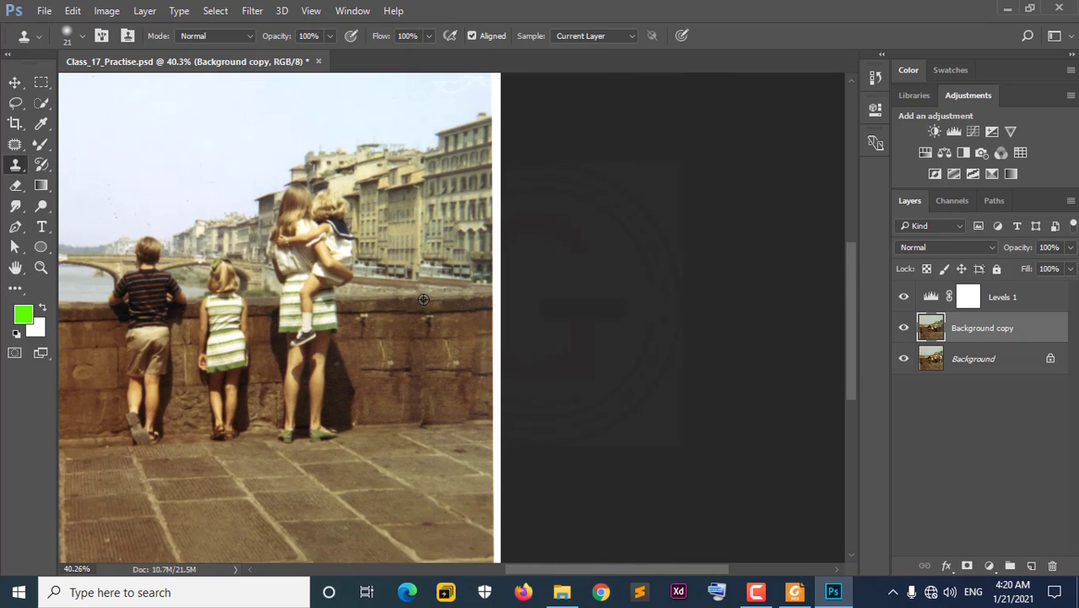
pyautogui.scroll(3, 451, 248)
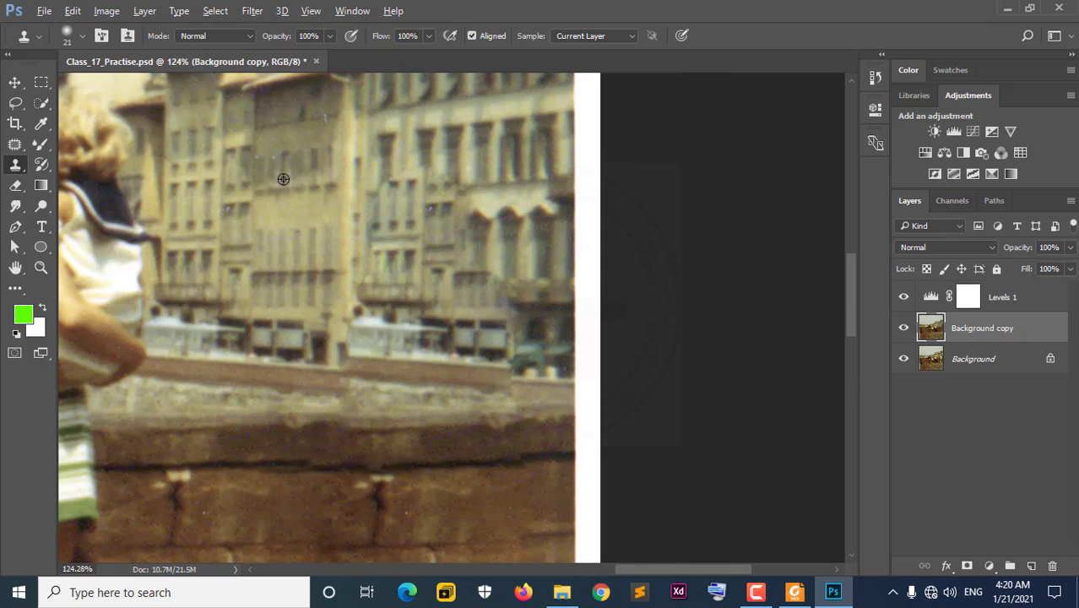
pyautogui.scroll(-3, 440, 272)
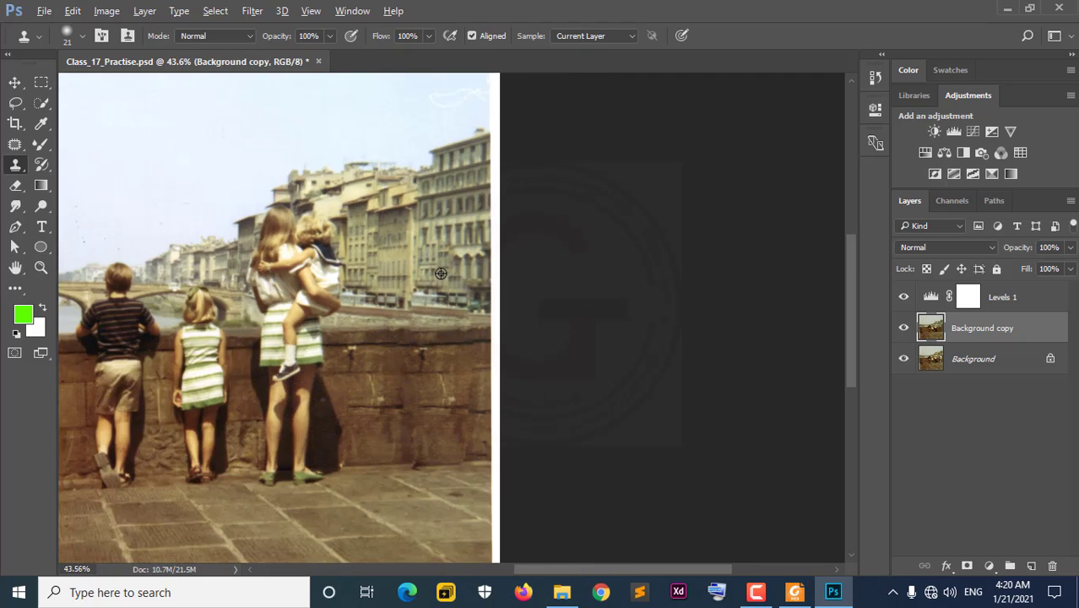
pyautogui.scroll(-1, 440, 272)
pyautogui.scroll(4, 532, 283)
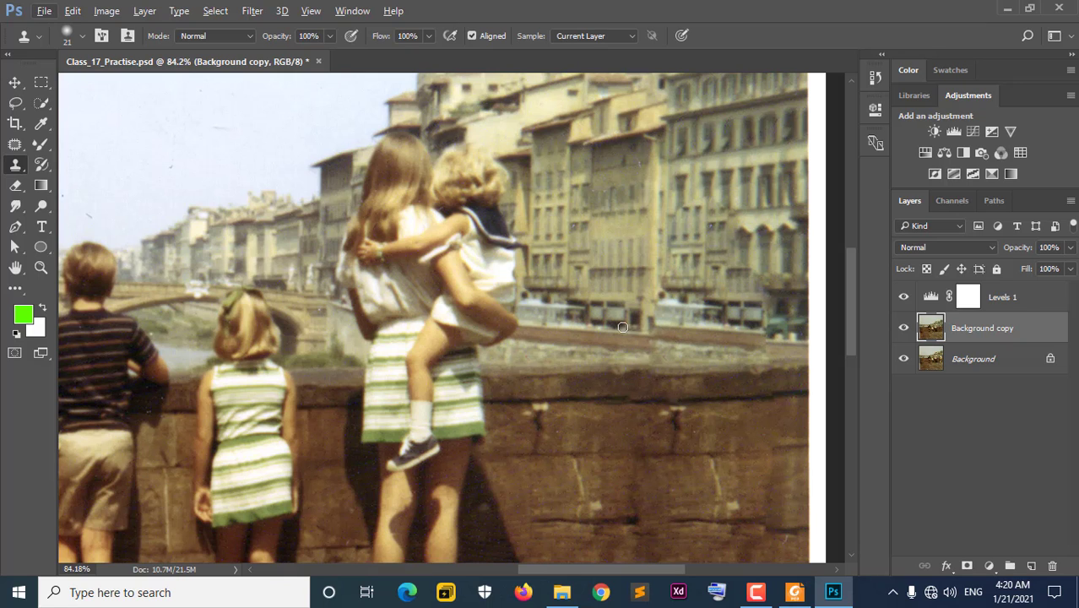
pyautogui.scroll(-2, 526, 302)
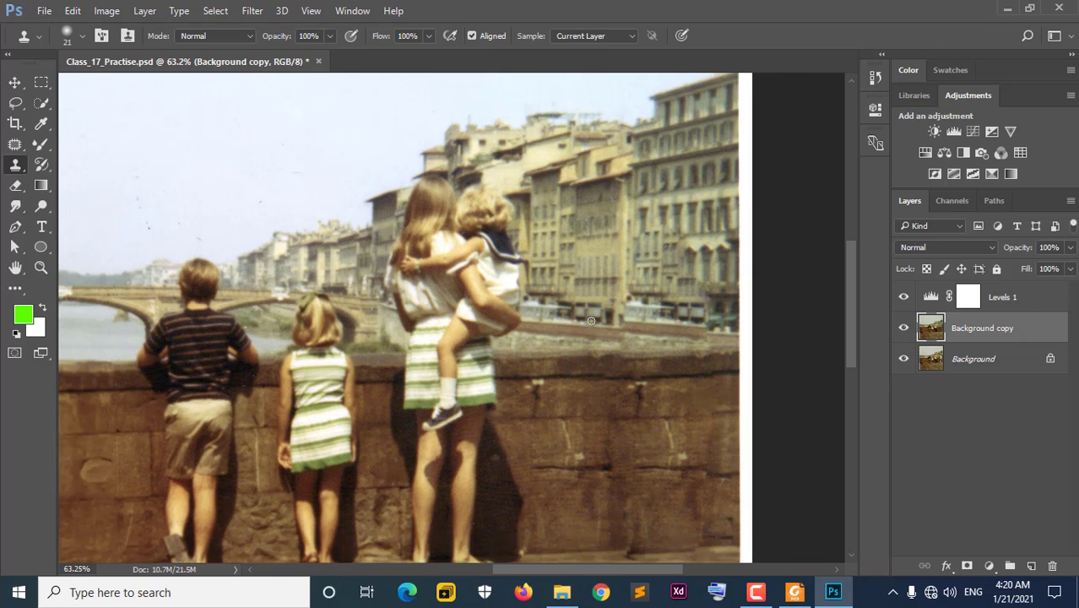
pyautogui.scroll(-1, 591, 321)
pyautogui.scroll(-3, 581, 316)
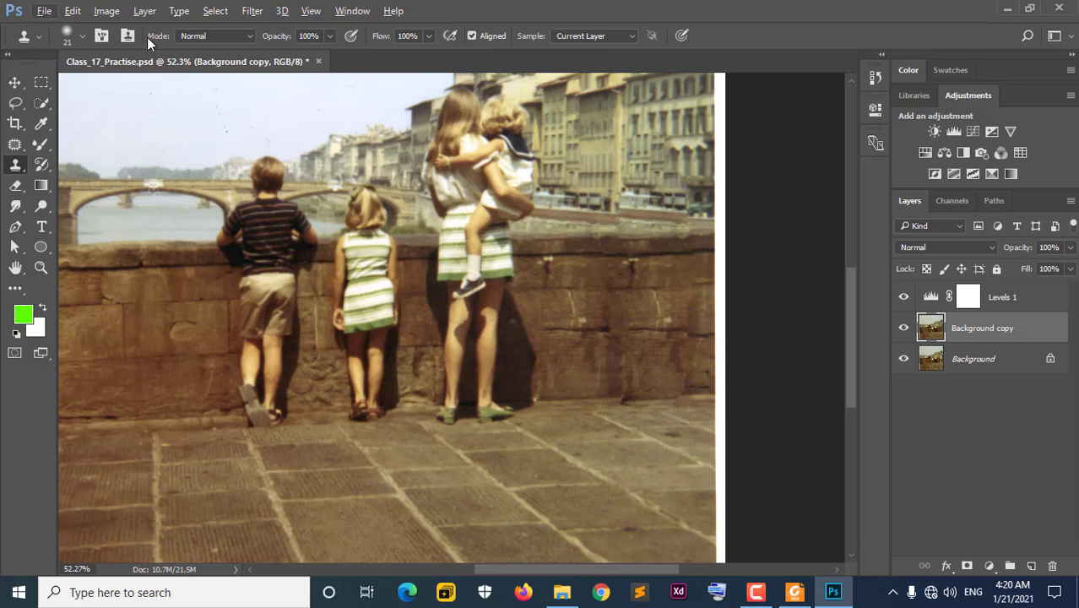
pyautogui.click(108, 12)
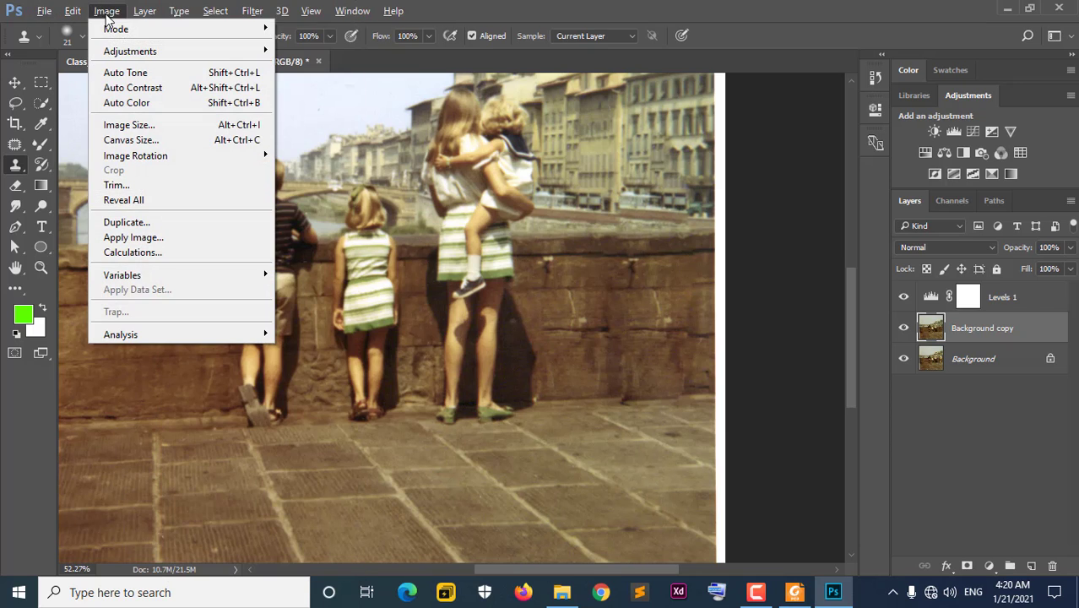
pyautogui.moveTo(188, 52)
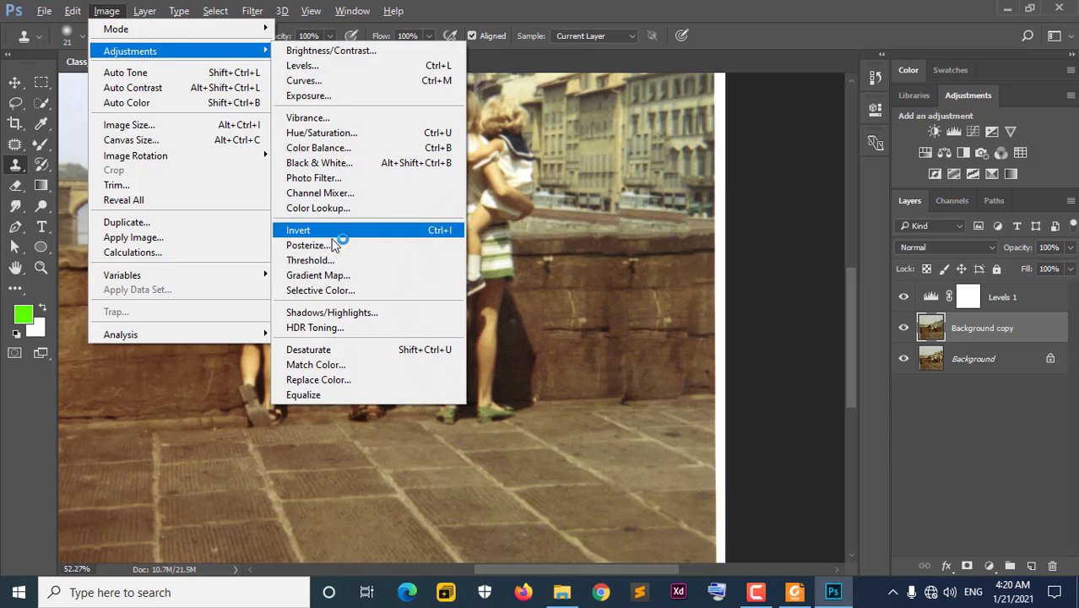
pyautogui.click(525, 4)
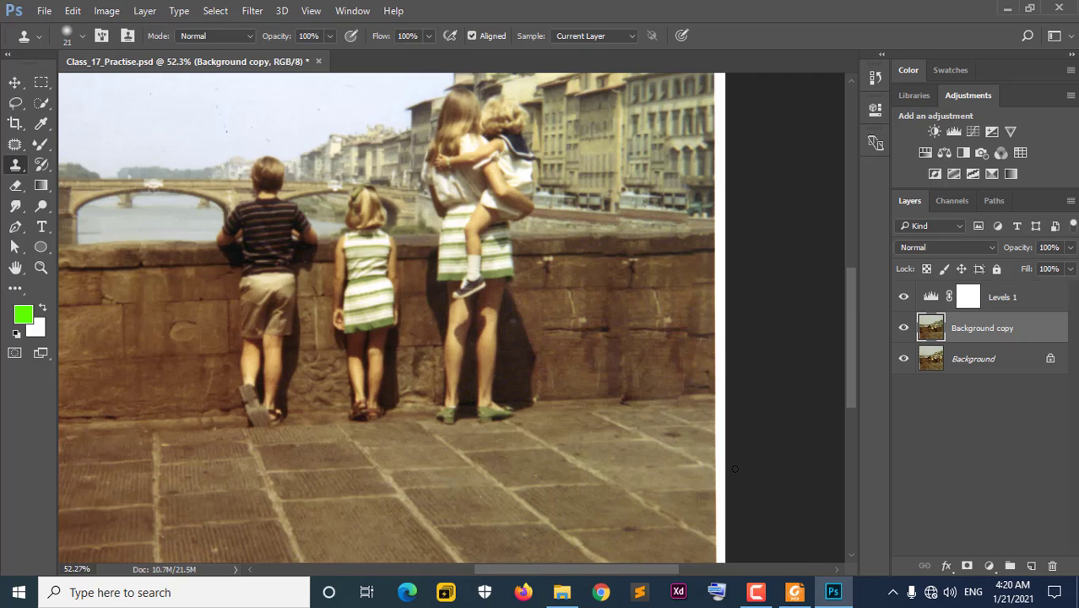
# Step: Check the Class 17 topics in the course outline PDF in Foxit Reader, return to Photoshop and view the whole corrected photo
pyautogui.click(794, 592)
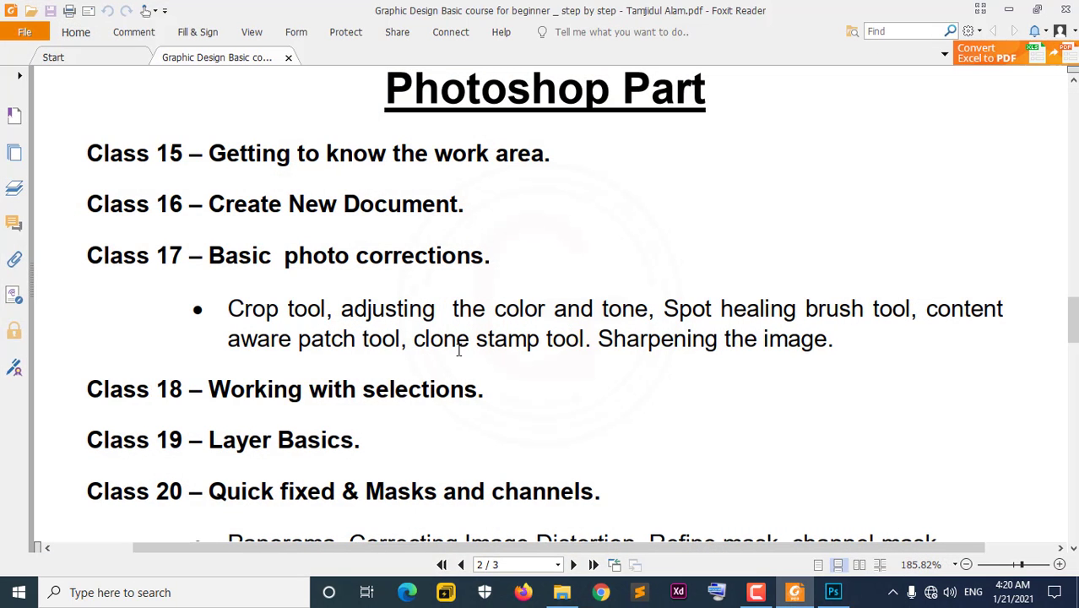
pyautogui.hotkey('alt', 'Tab')
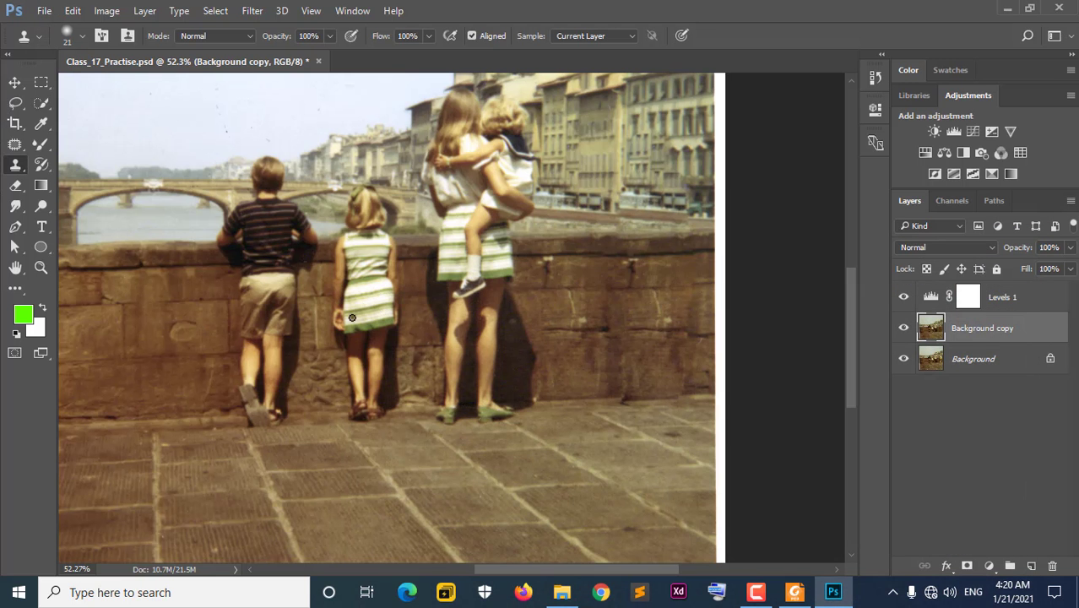
pyautogui.scroll(-2, 453, 353)
pyautogui.scroll(-1, 430, 333)
pyautogui.scroll(3, 426, 338)
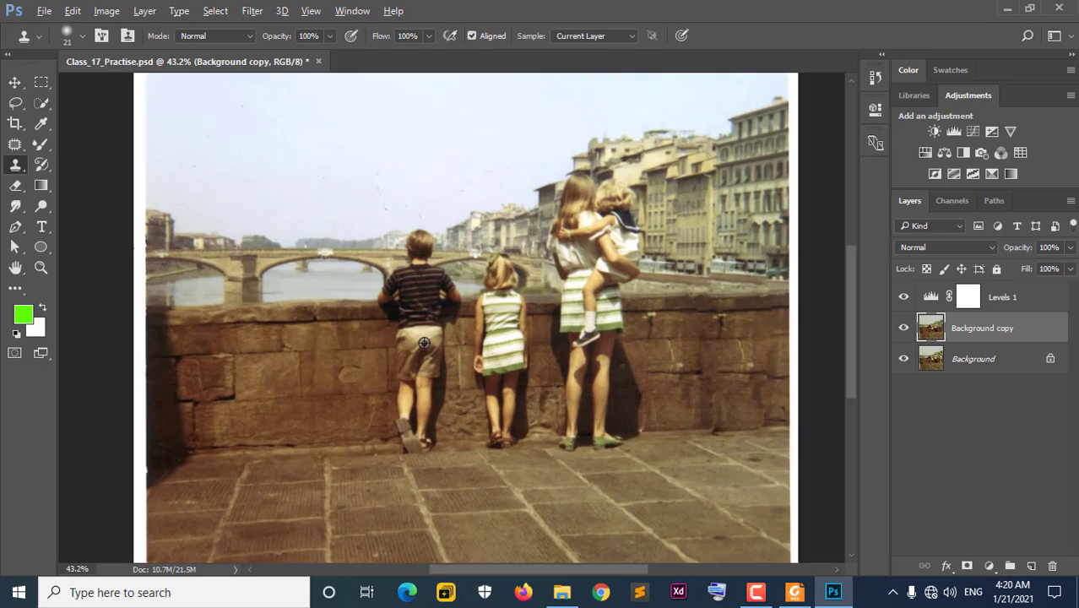
pyautogui.scroll(-3, 424, 339)
pyautogui.scroll(-1, 423, 339)
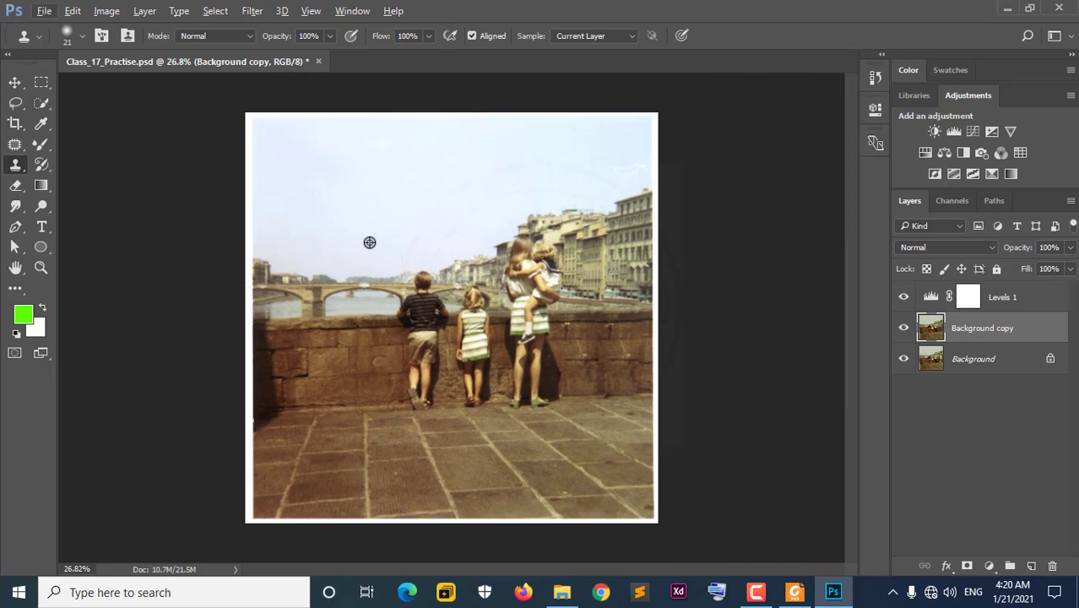
# Step: Show the files in the Photoshop practice folder as large thumbnails and open Ducks_Start.jpg
pyautogui.click(44, 11)
pyautogui.click(59, 43)
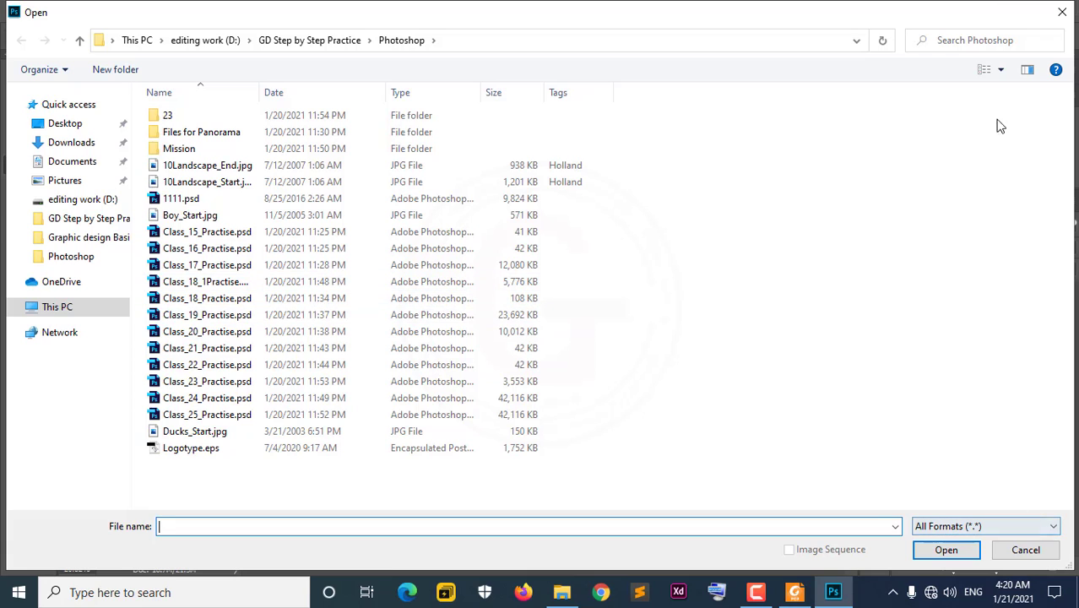
pyautogui.click(1001, 71)
pyautogui.click(1013, 44)
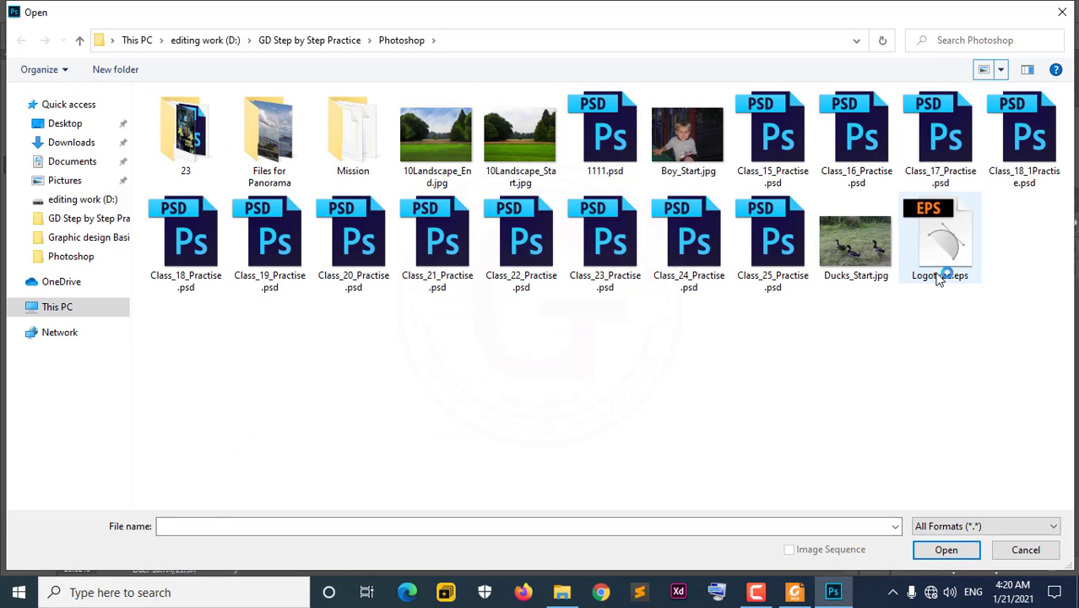
pyautogui.click(855, 270)
pyautogui.click(943, 550)
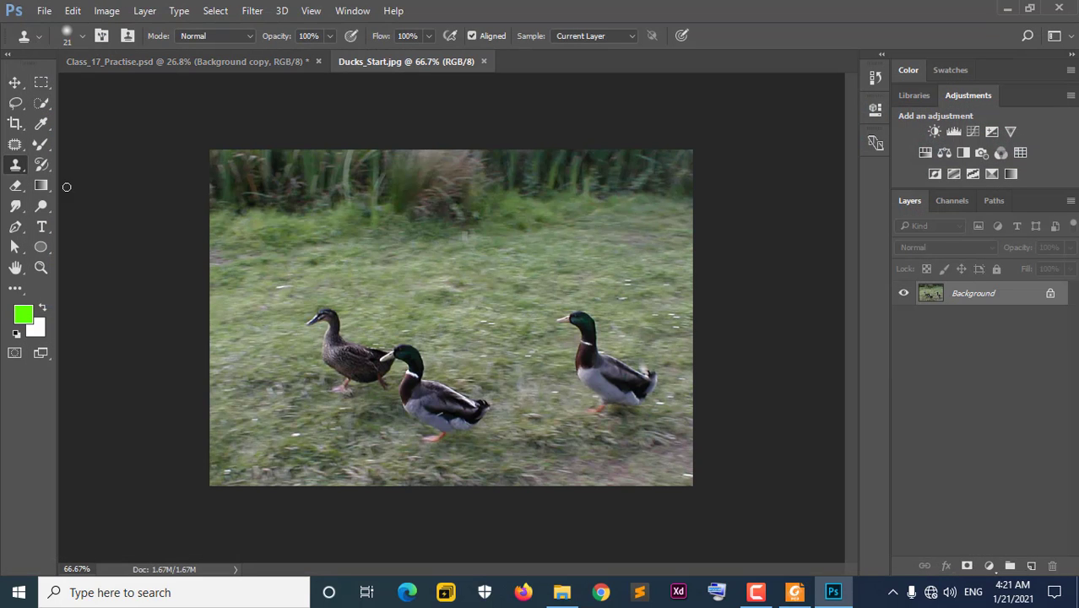
# Step: Outline the rightmost duck with the Content-Aware Move tool and move it up onto the grass above the middle duck
pyautogui.click(15, 144)
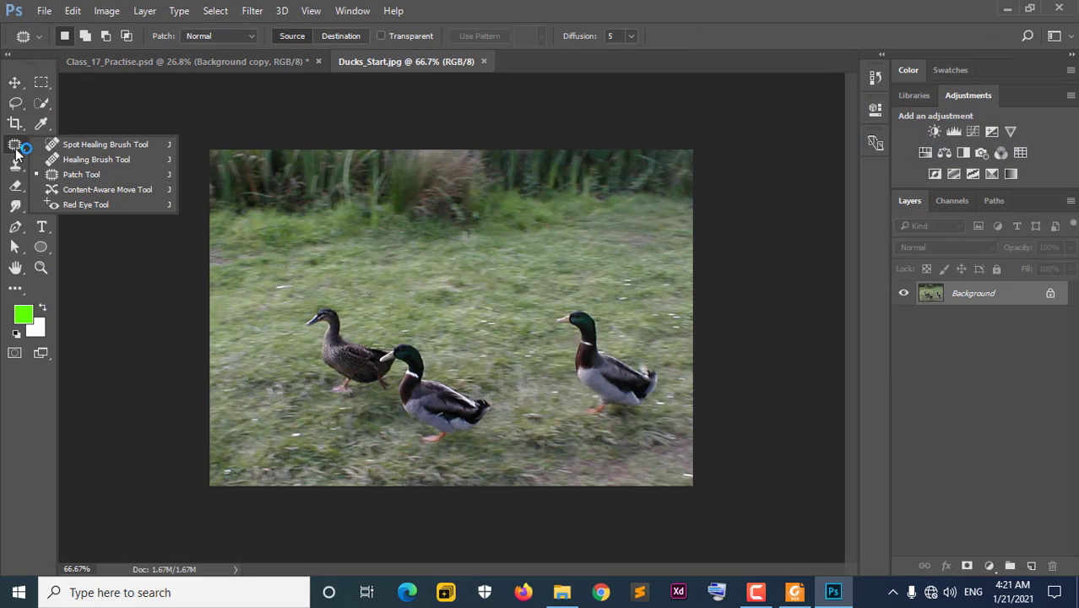
pyautogui.click(71, 191)
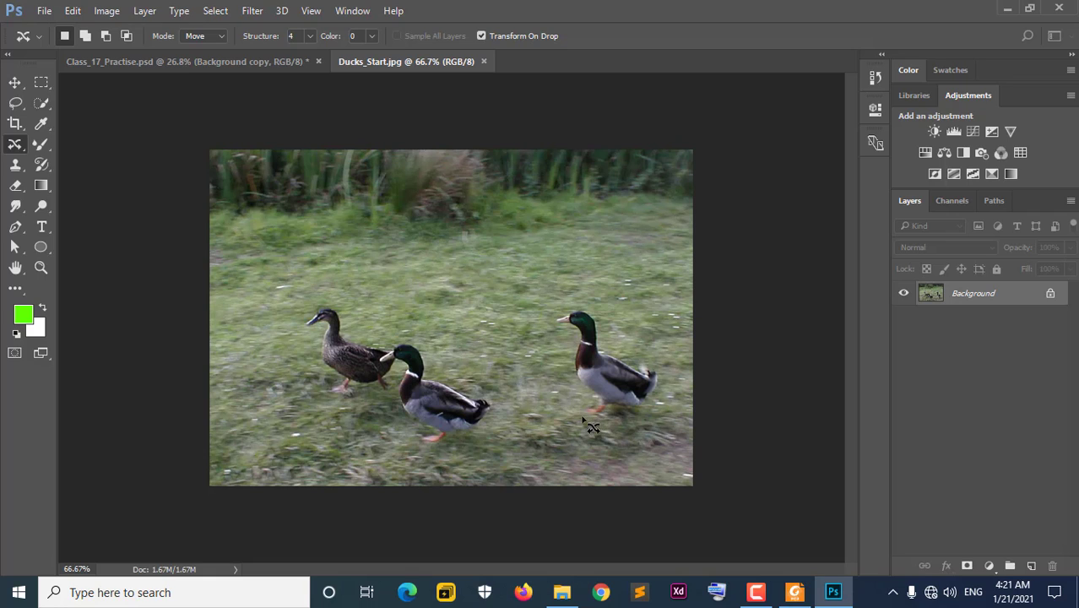
pyautogui.moveTo(581, 417)
pyautogui.mouseDown()
pyautogui.moveTo(562, 338)
pyautogui.moveTo(547, 324)
pyautogui.moveTo(559, 303)
pyautogui.moveTo(596, 309)
pyautogui.moveTo(671, 370)
pyautogui.moveTo(676, 391)
pyautogui.moveTo(657, 427)
pyautogui.moveTo(628, 437)
pyautogui.moveTo(576, 415)
pyautogui.mouseUp()
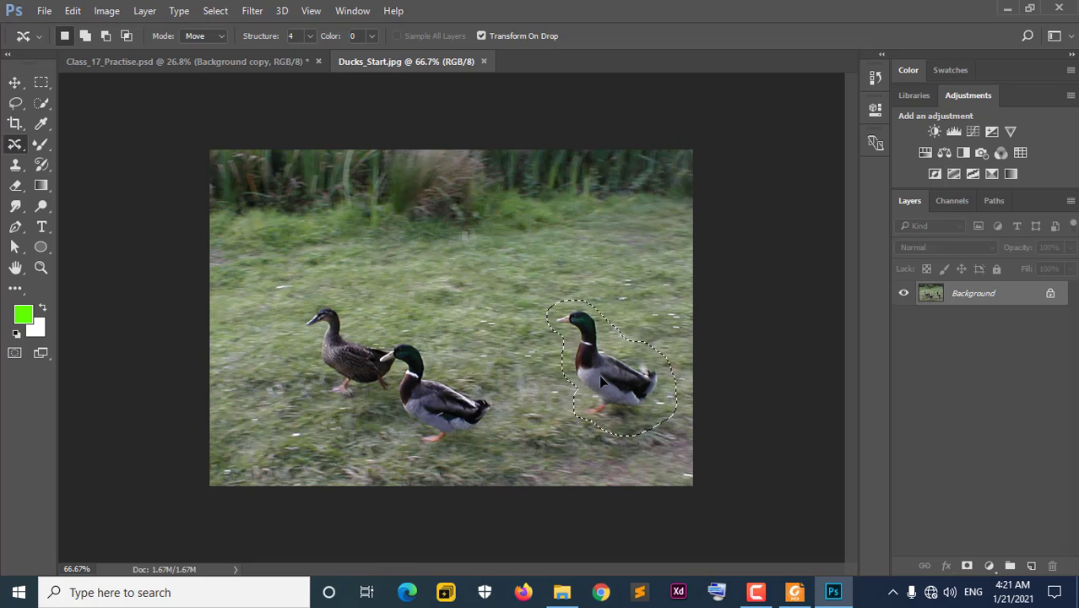
pyautogui.moveTo(598, 374); pyautogui.dragTo(460, 317)
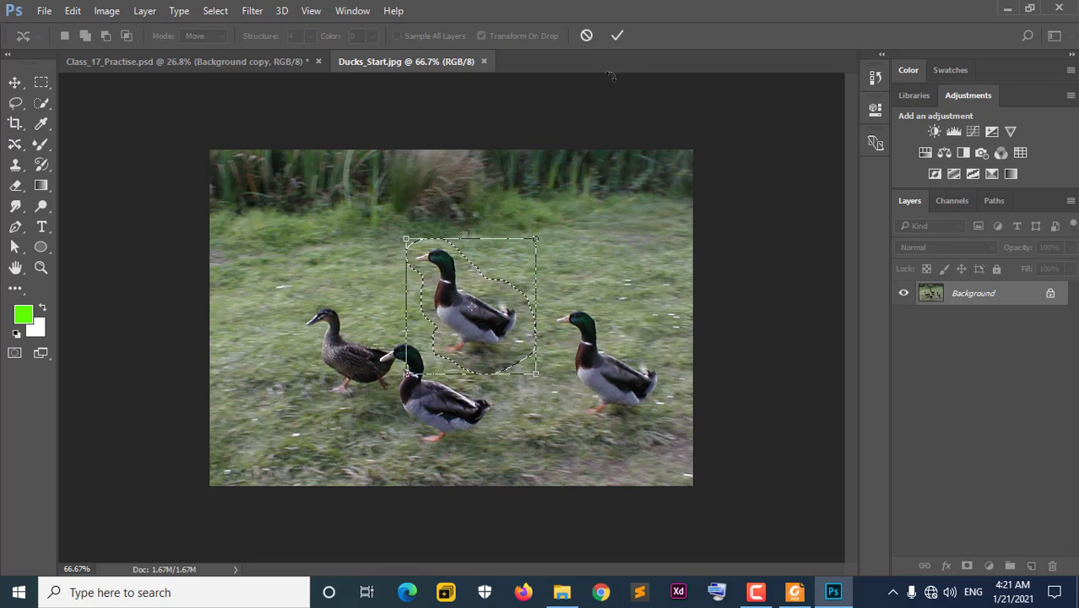
pyautogui.click(617, 36)
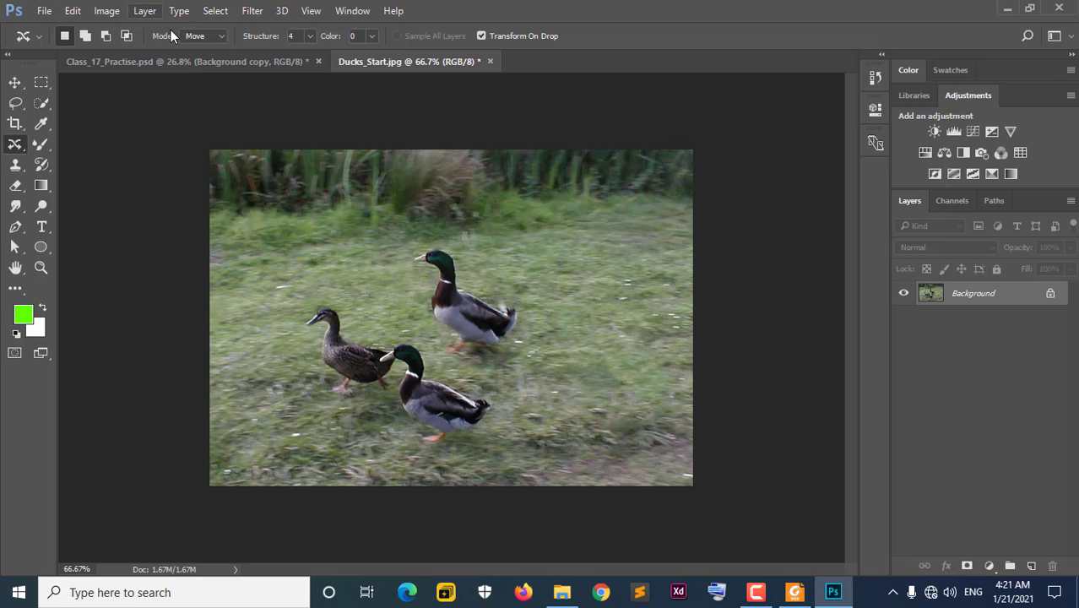
# Step: View the mode options of the Content-Aware Move tool, keep Move, and switch to the Move tool
pyautogui.click(211, 36)
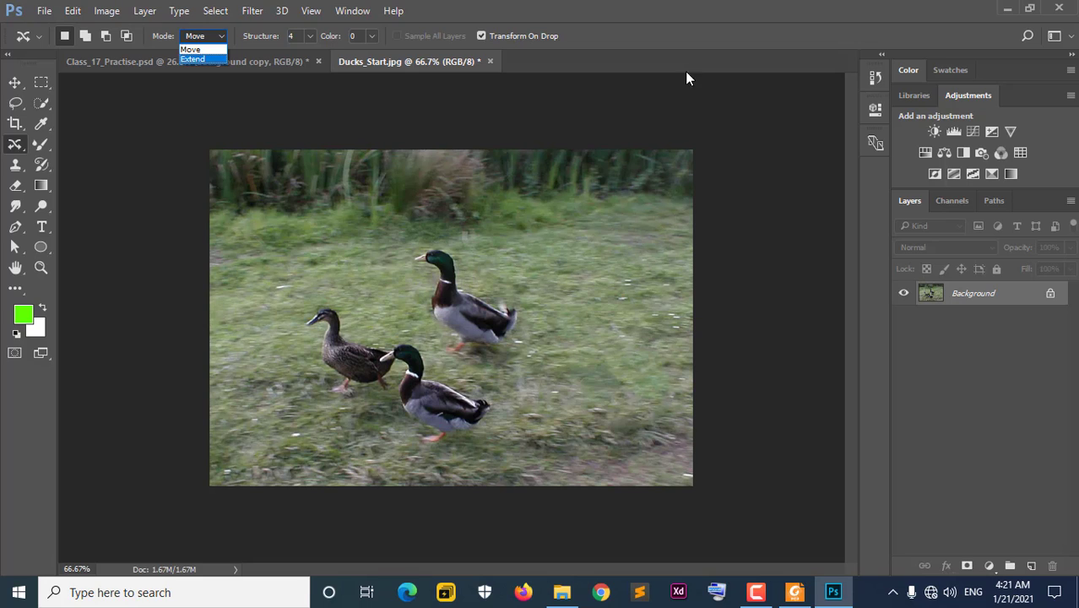
pyautogui.click(621, 10)
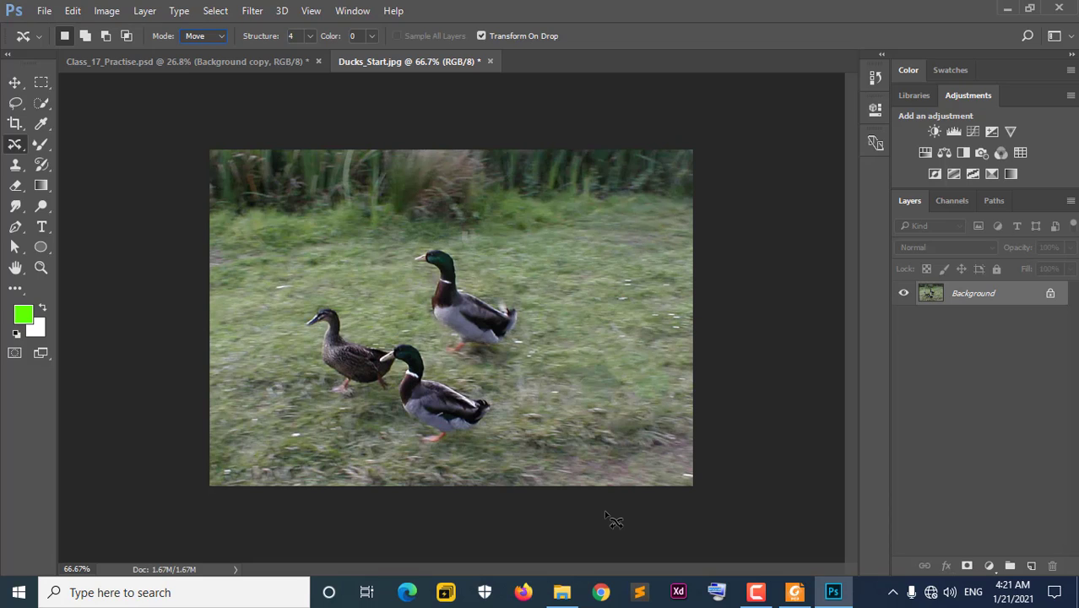
pyautogui.click(14, 82)
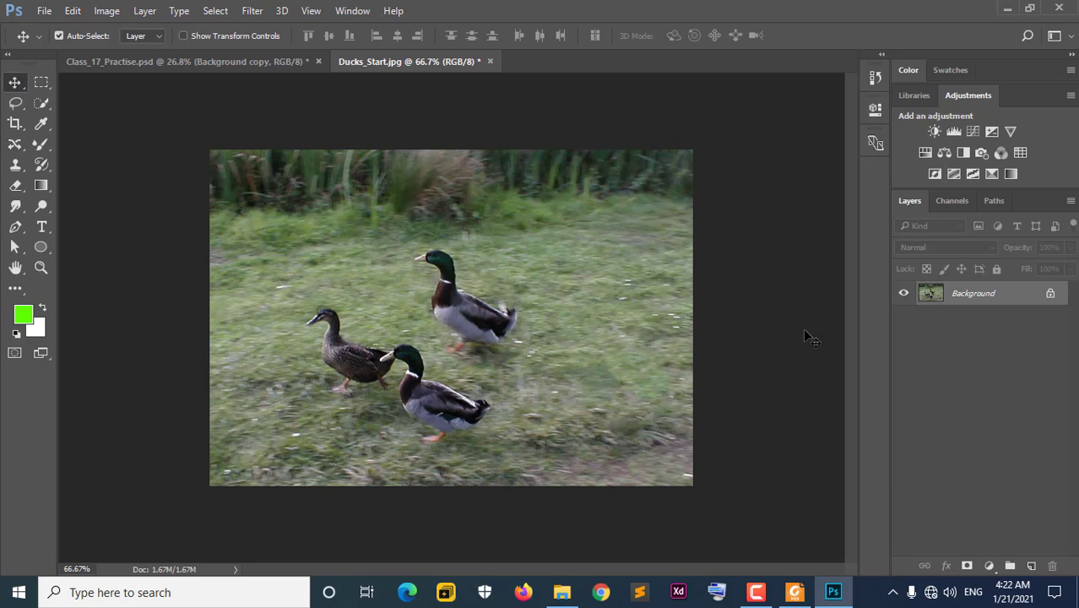